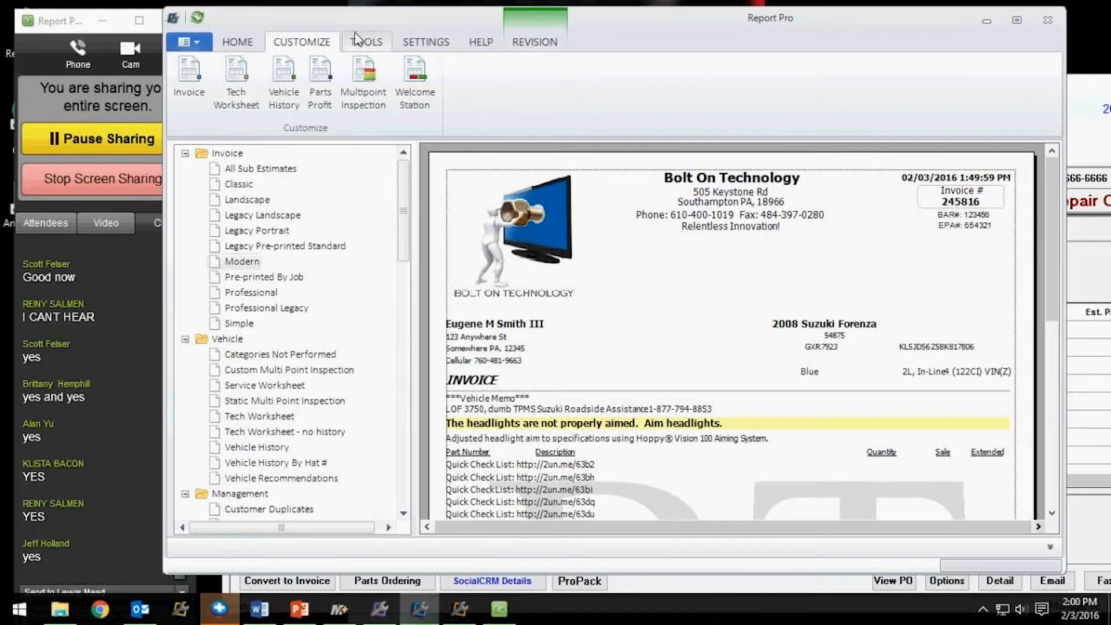
Open the multipoint inspection list and view the inspection points in the points editor.
left_click(370, 76)
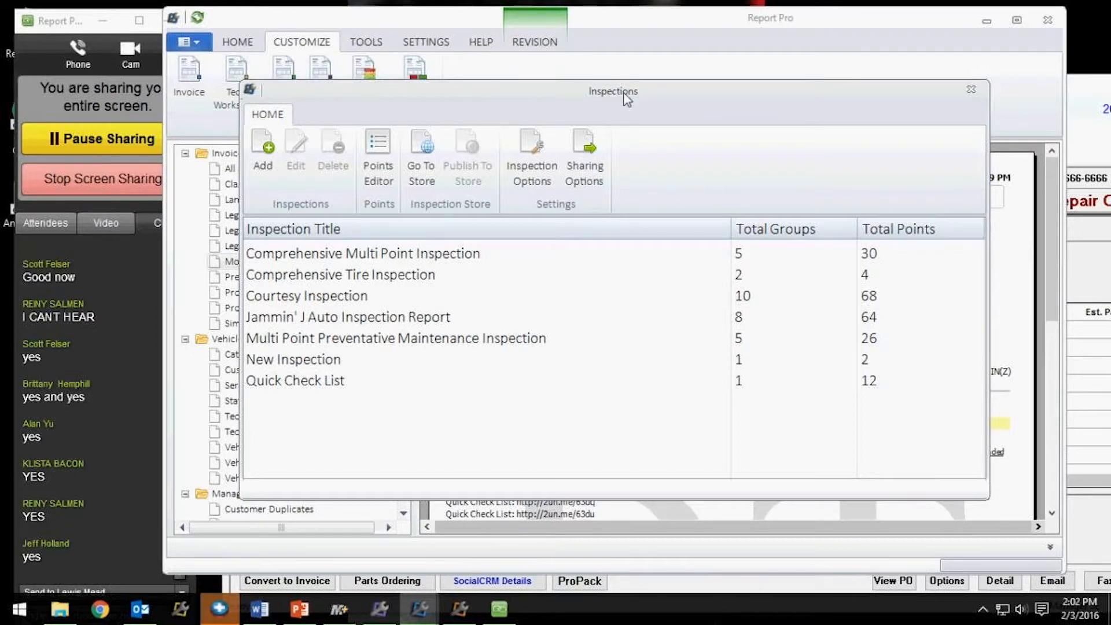
left_click(971, 89)
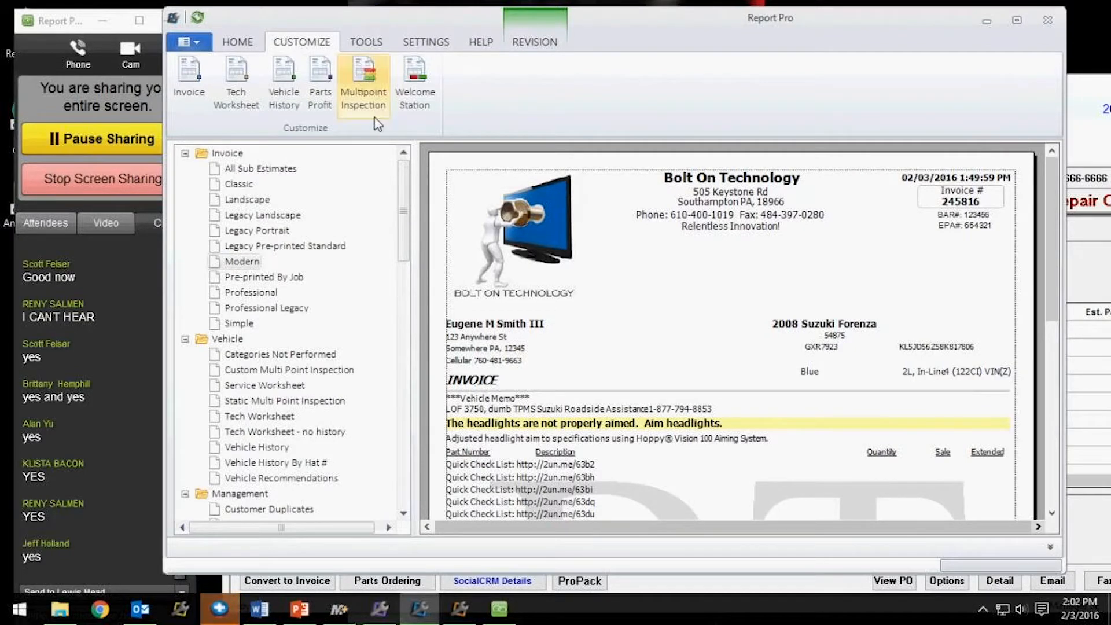
left_click(373, 84)
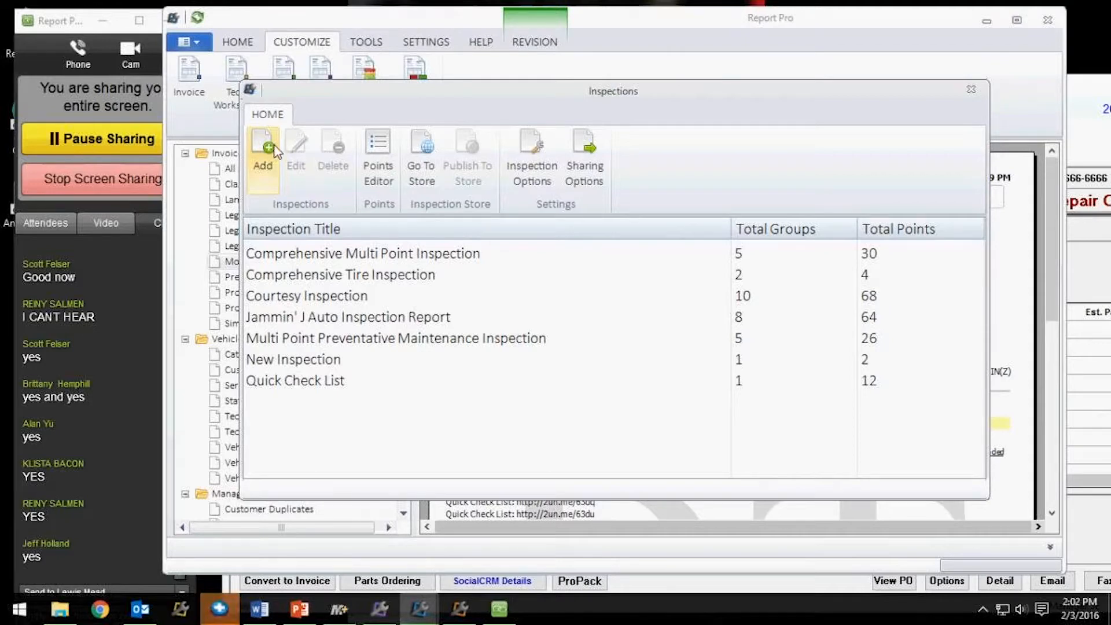
left_click(377, 149)
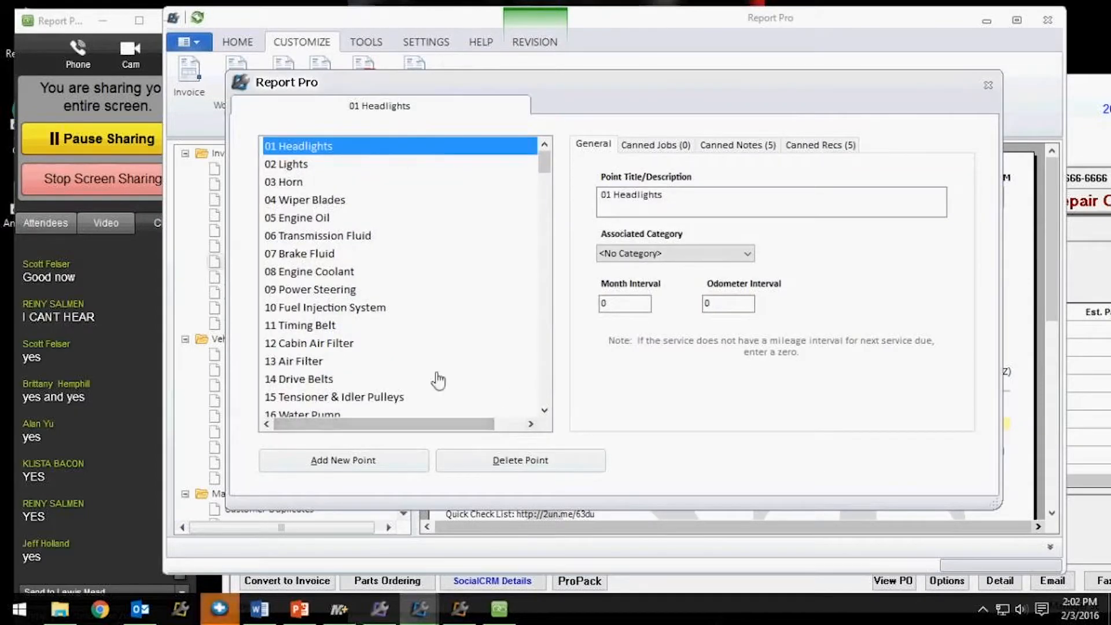
left_click(988, 86)
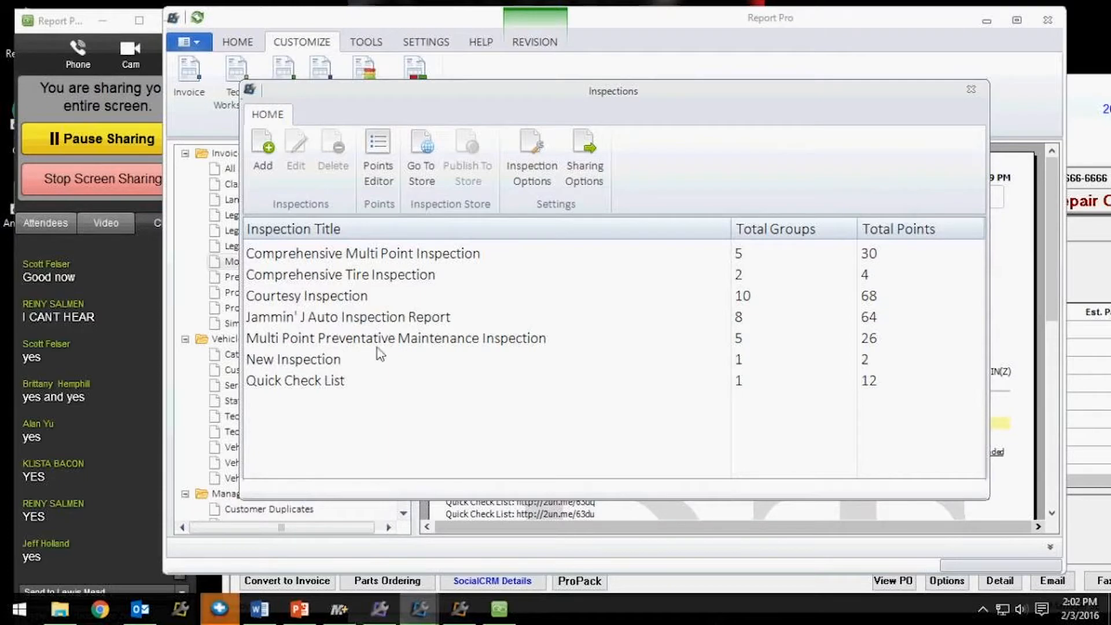
Browse the inspection template store and preview the Ayers Automotive Courtesy Inspection template, including its Brake System Operation notes and recommendations.
left_click(429, 171)
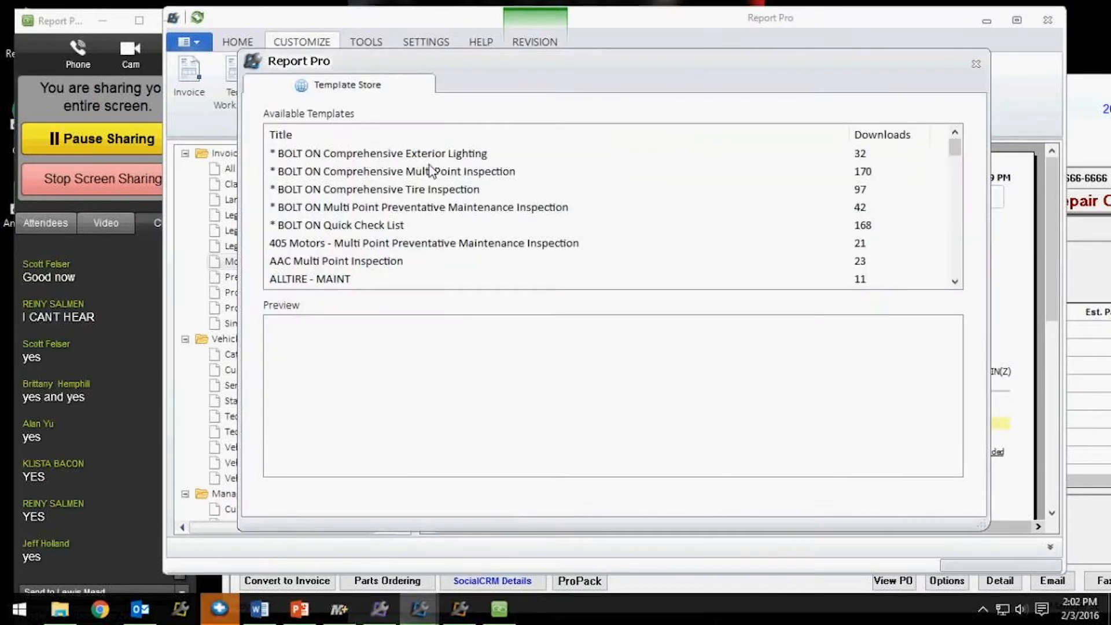
left_click_drag(955, 149, 951, 287)
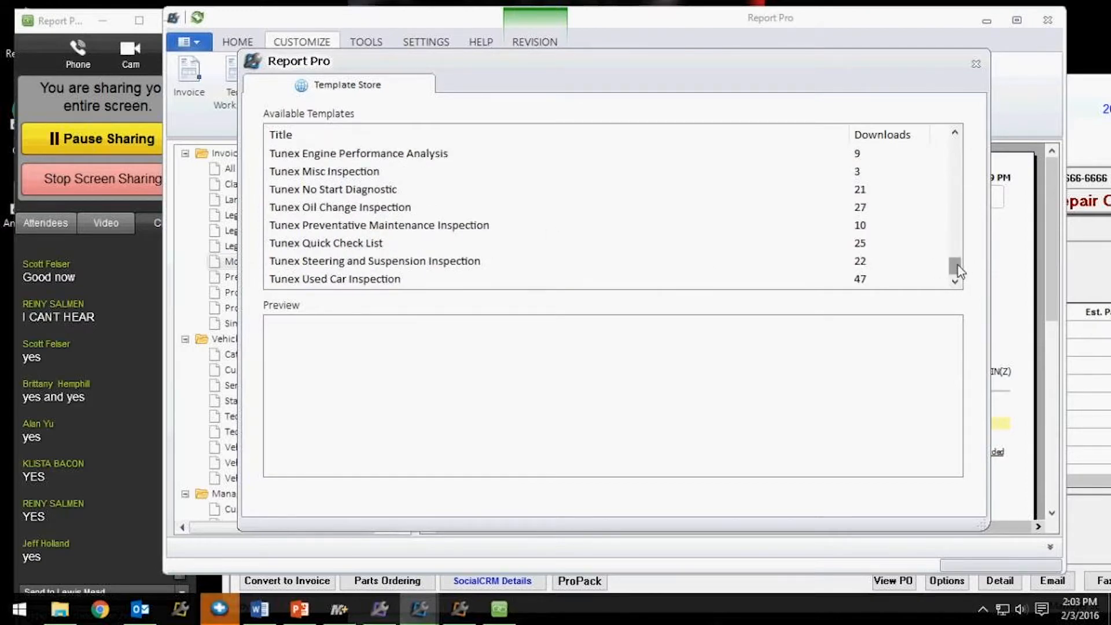
left_click_drag(958, 266, 950, 210)
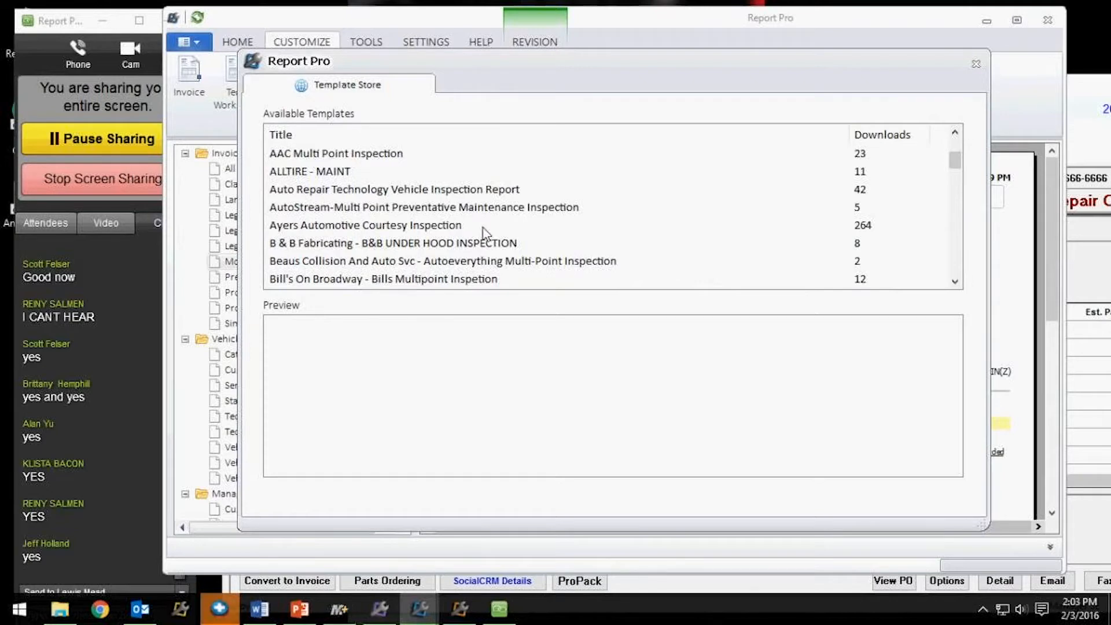
left_click(347, 227)
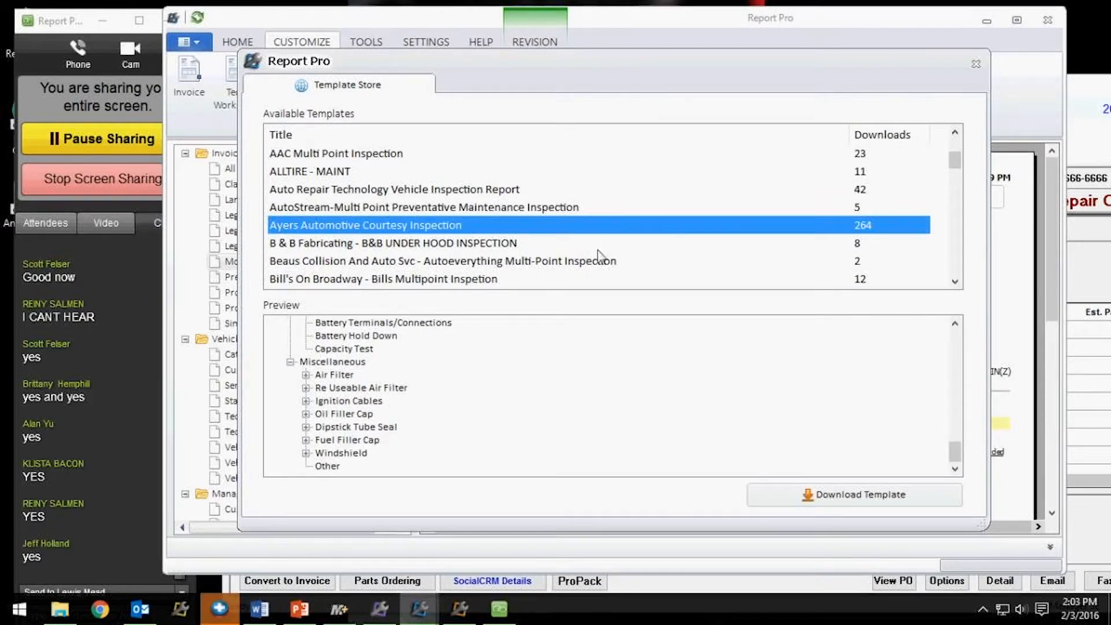
left_click_drag(955, 457, 974, 332)
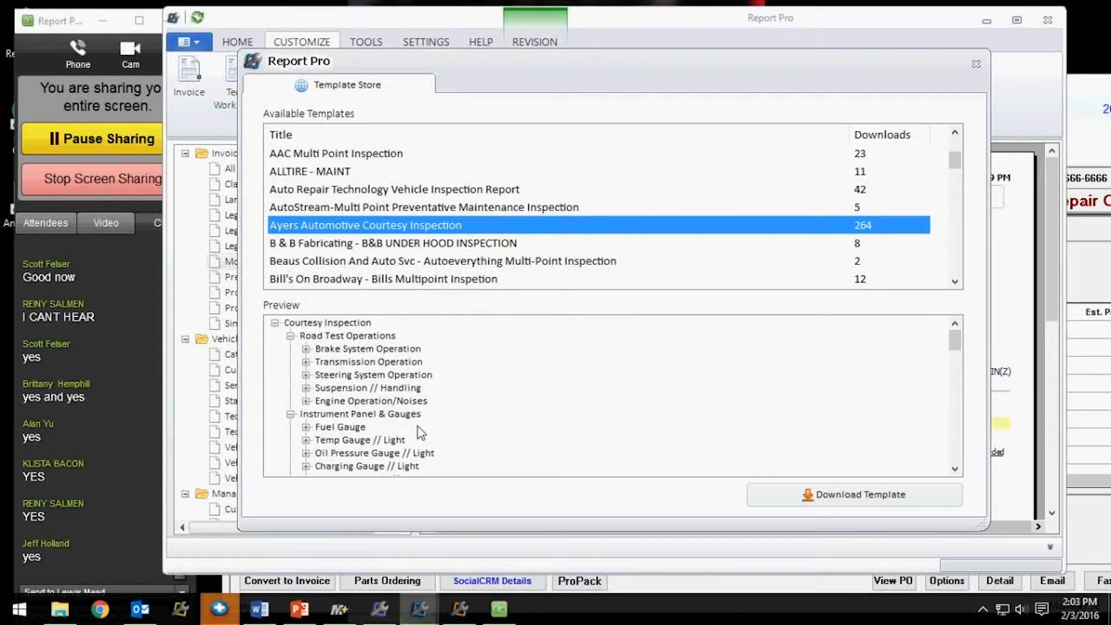
left_click(306, 350)
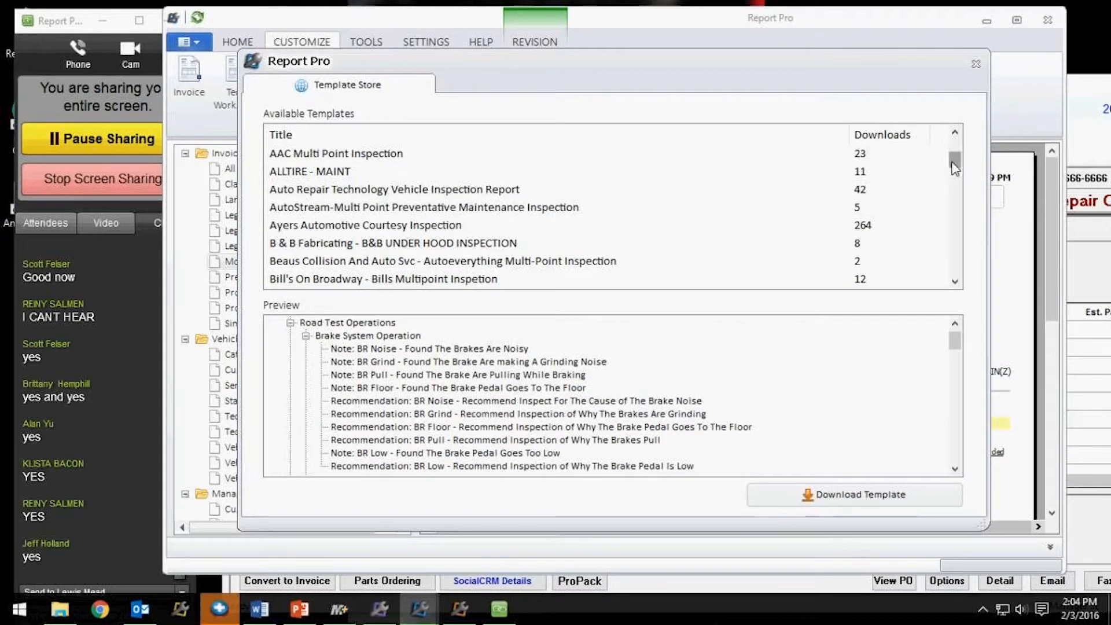
Preview the BOLT ON Quick Check List template's points and the Inspect Drive Belts details, and close the template store.
left_click_drag(955, 165, 956, 143)
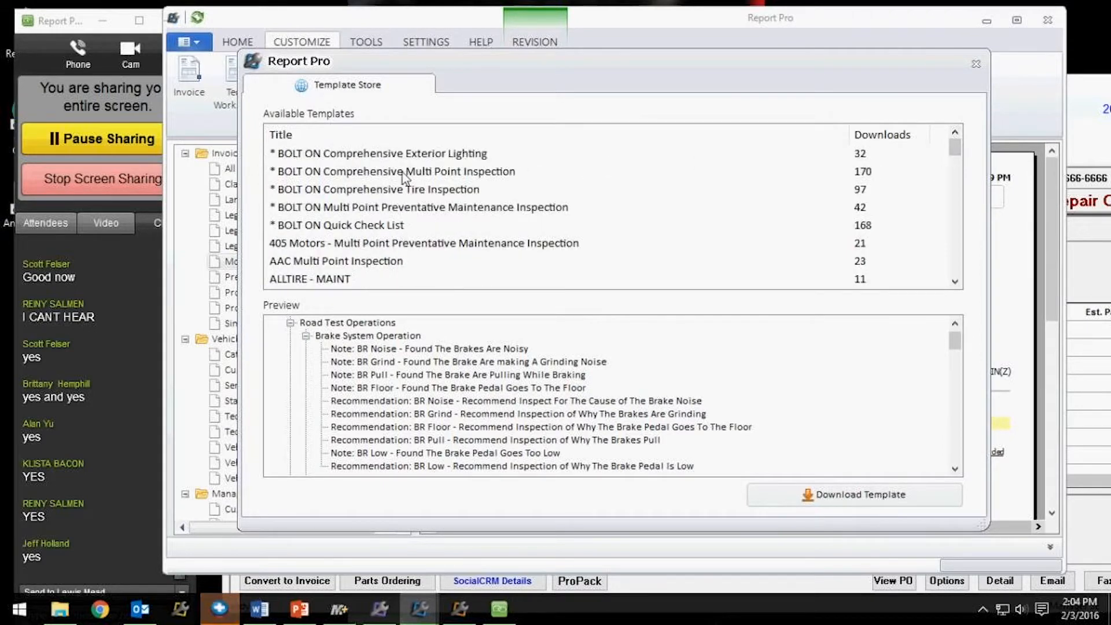
left_click(354, 227)
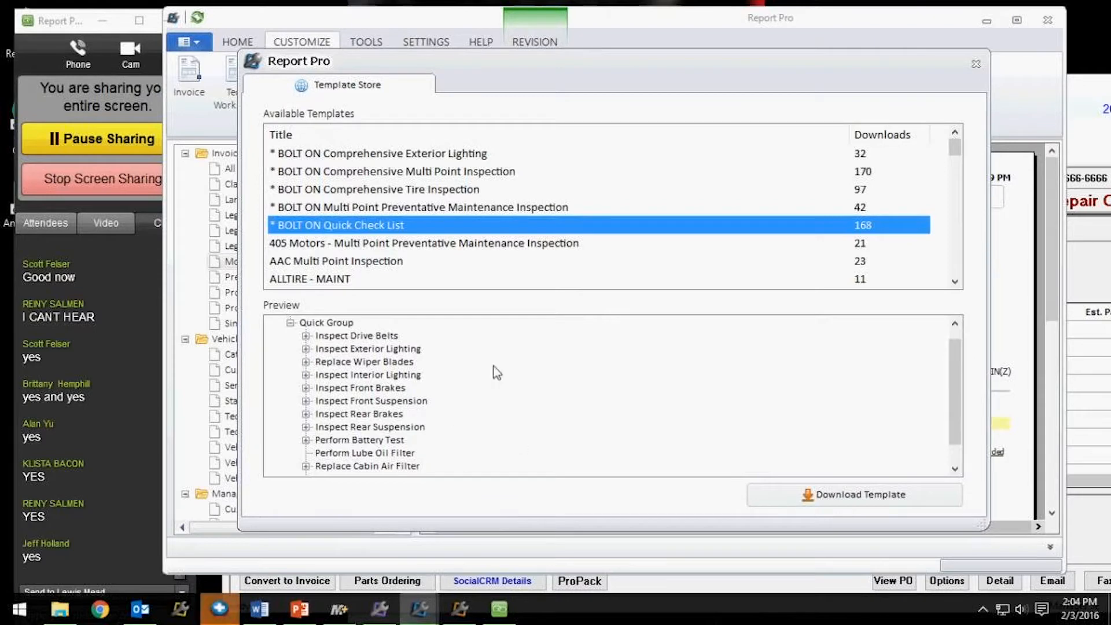
mouse_move(959, 357)
left_mouse_down()
mouse_move(963, 420)
mouse_move(963, 347)
left_mouse_up()
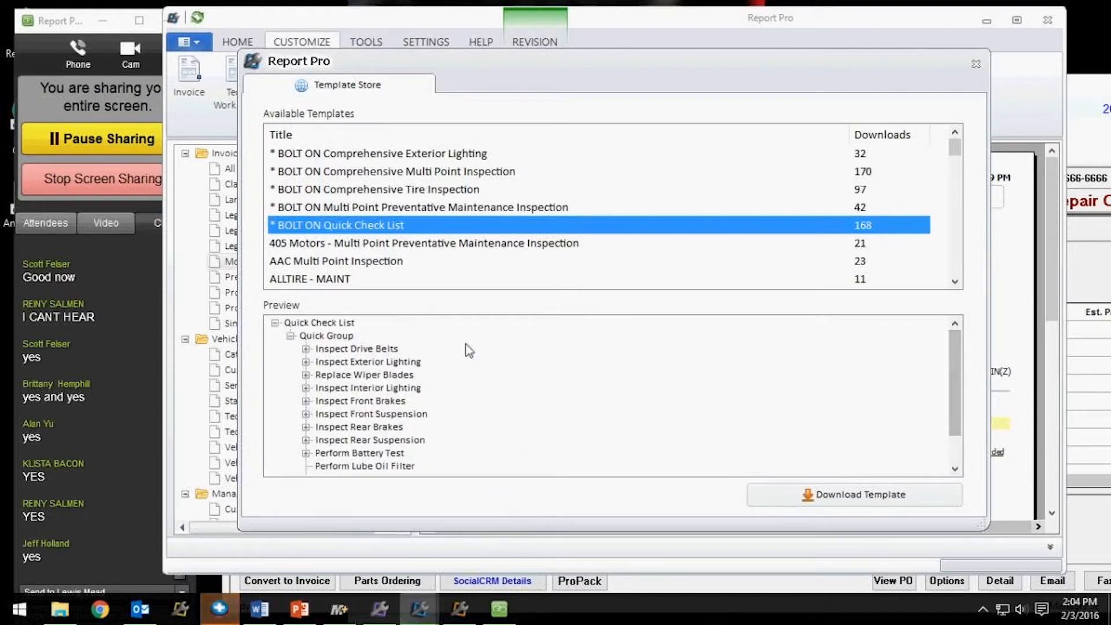
left_click(306, 349)
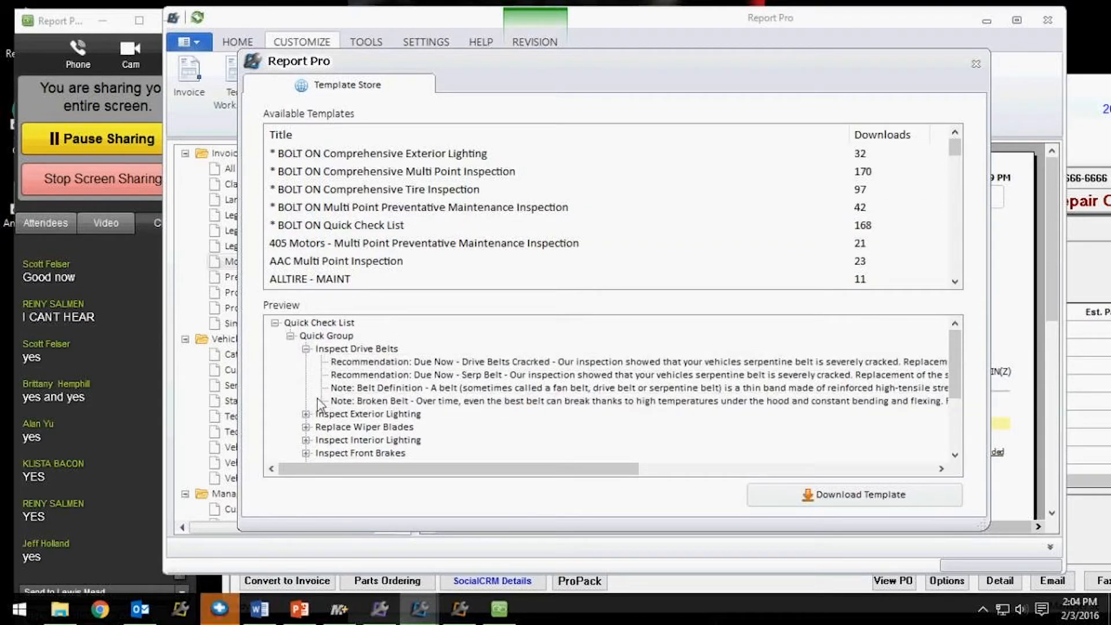
left_click(305, 349)
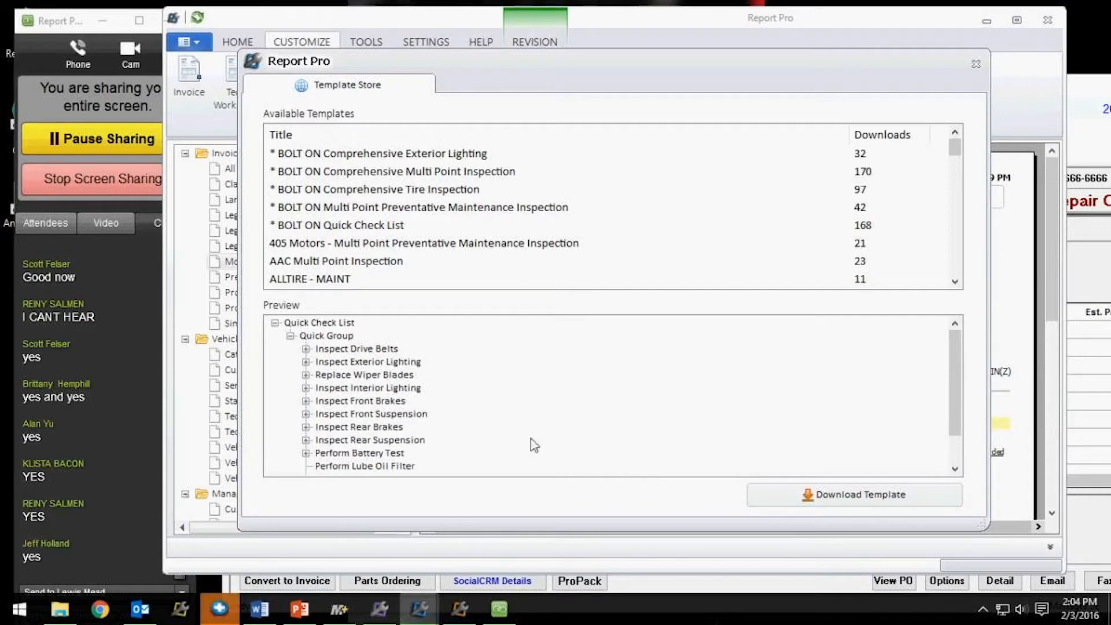
scroll(450, 409, "down", 1)
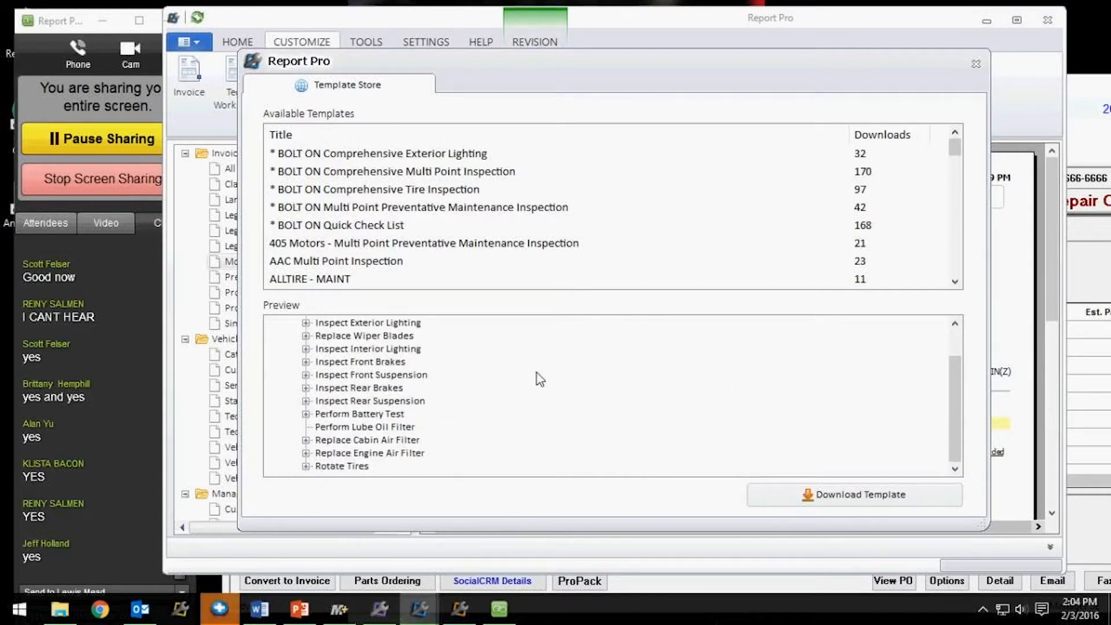
scroll(538, 377, "up", 1)
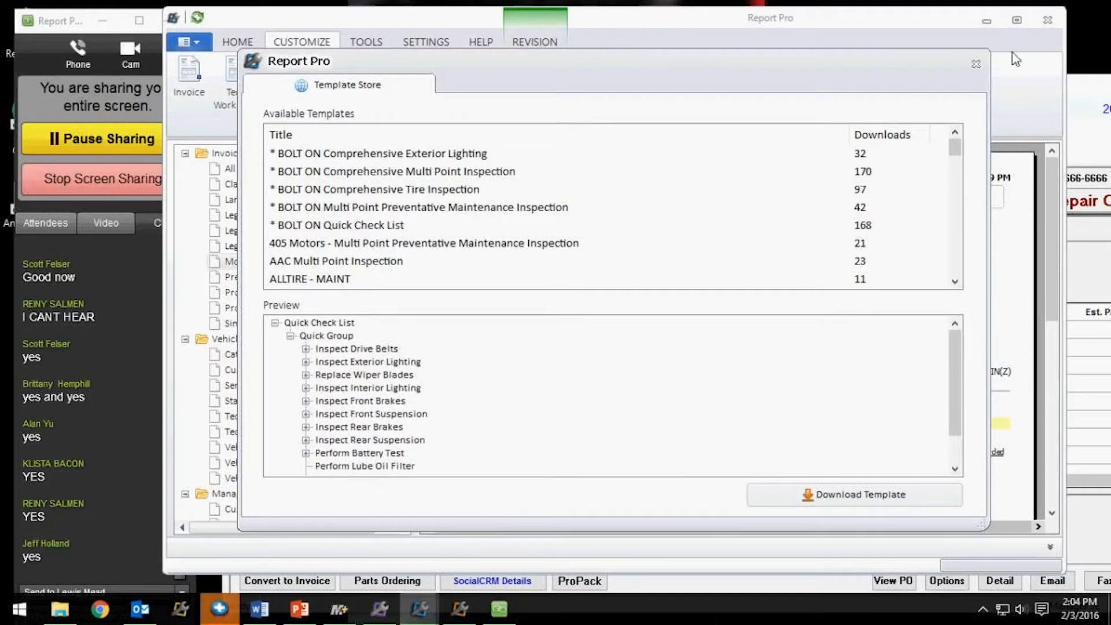
left_click(976, 64)
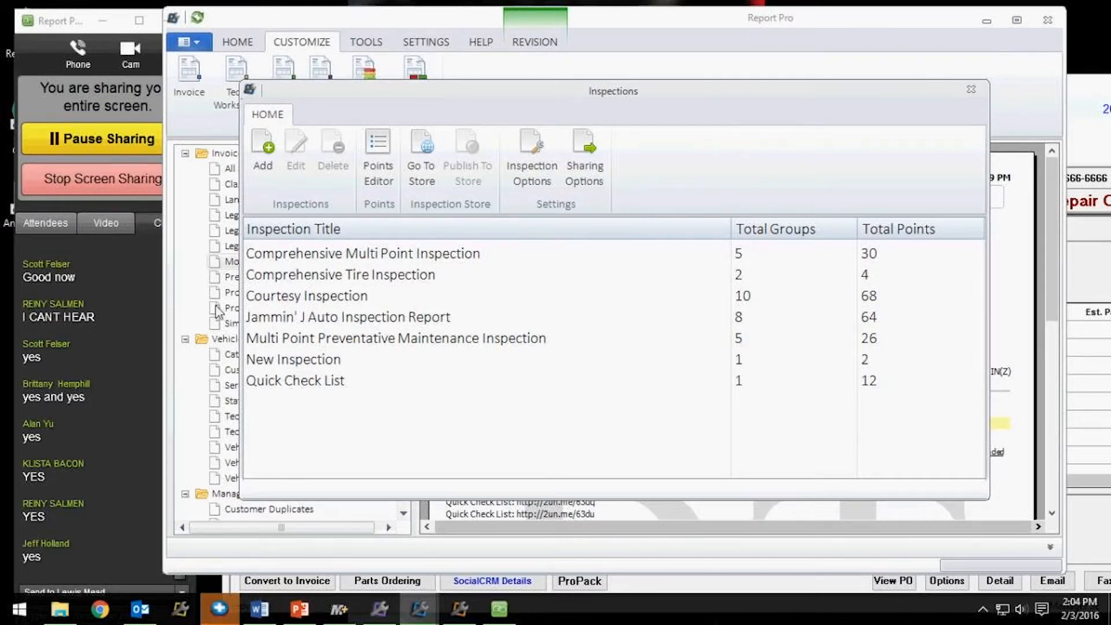
Open the Quick Check List inspection for editing and open its Inspect Drive Belts point.
left_click(300, 386)
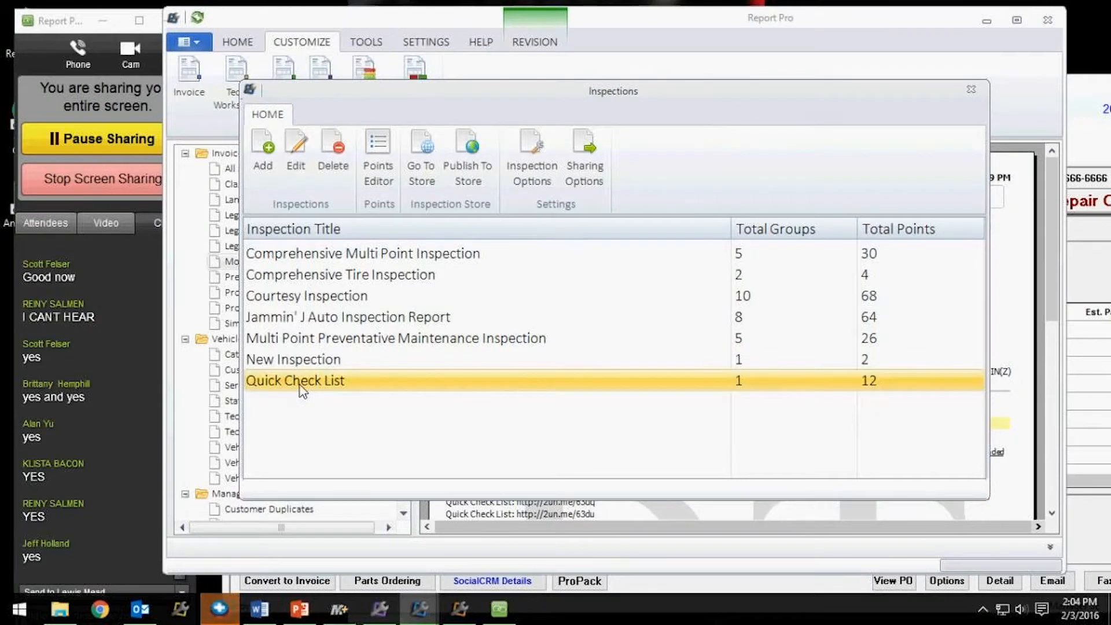
double_click(299, 383)
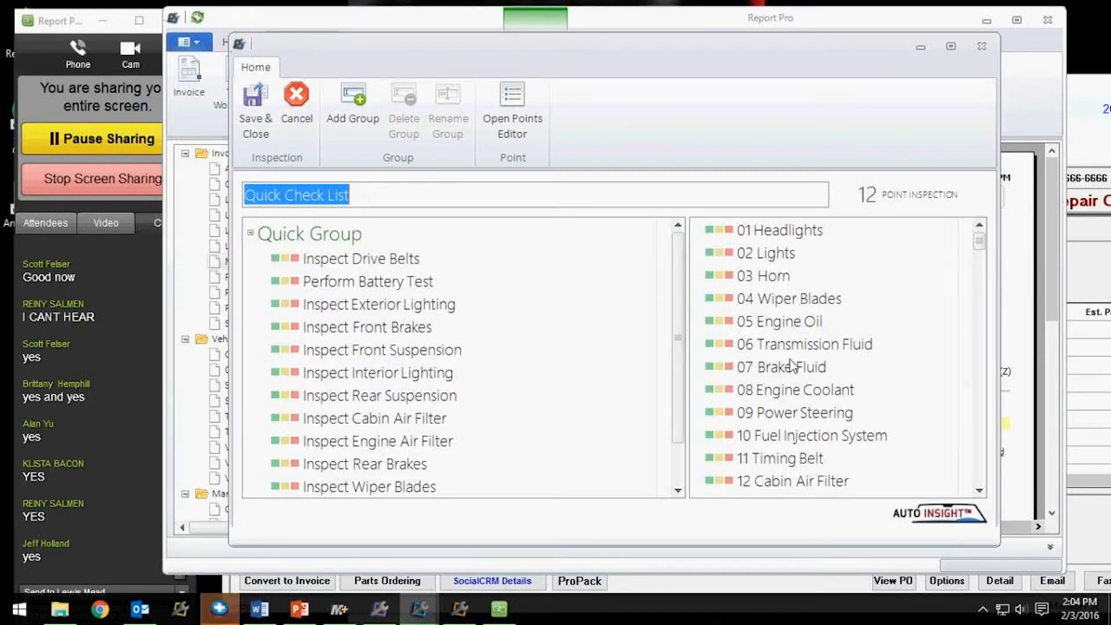
mouse_move(980, 239)
left_mouse_down()
mouse_move(985, 371)
mouse_move(975, 241)
left_mouse_up()
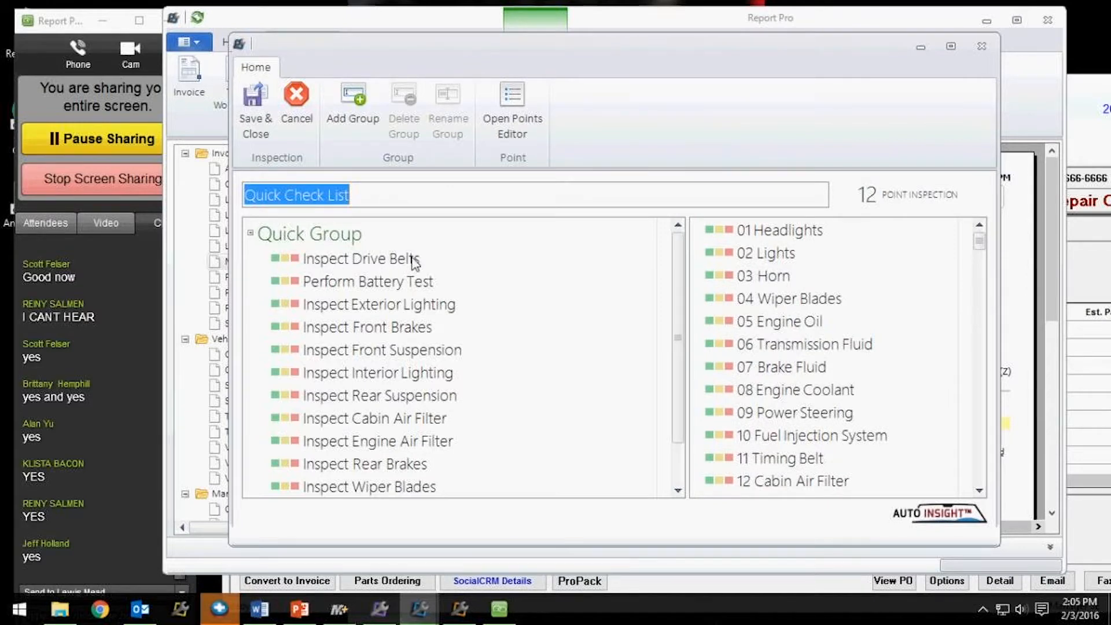
double_click(387, 262)
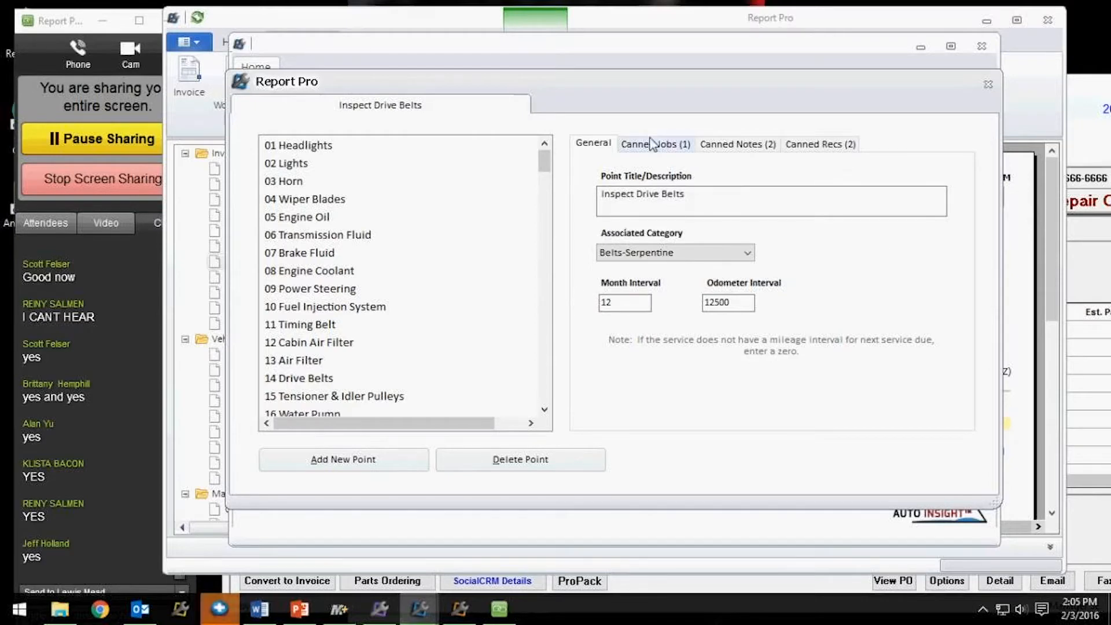
Make the point's "Due Now - Drive Belts Cracrked" canned recommendation the default automatic recommendation on red only.
left_click(825, 152)
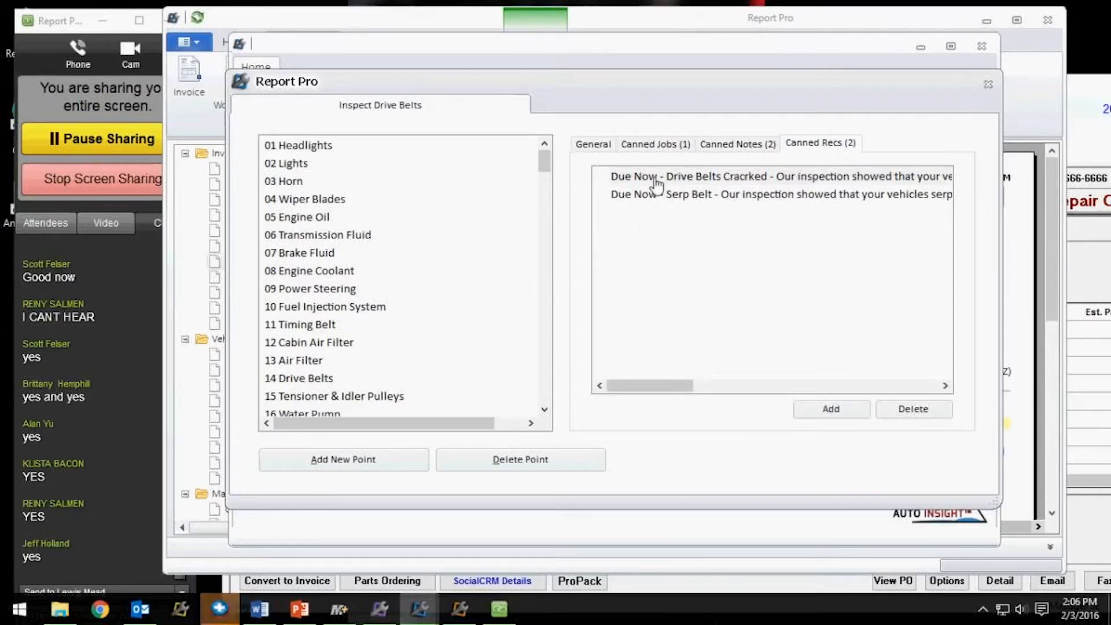
double_click(734, 177)
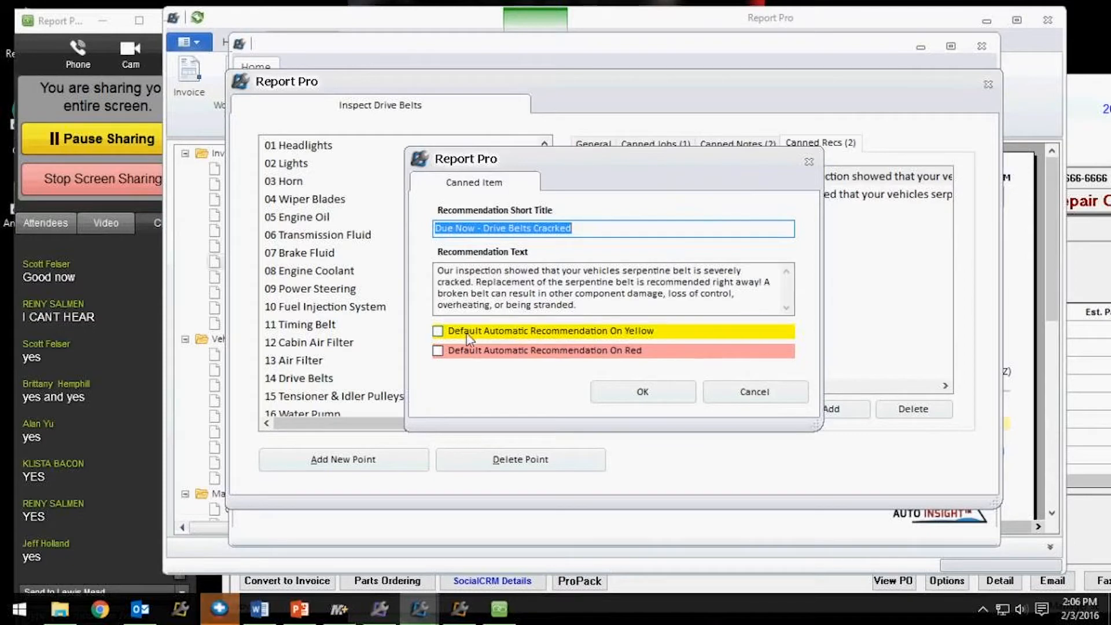
left_click(438, 332)
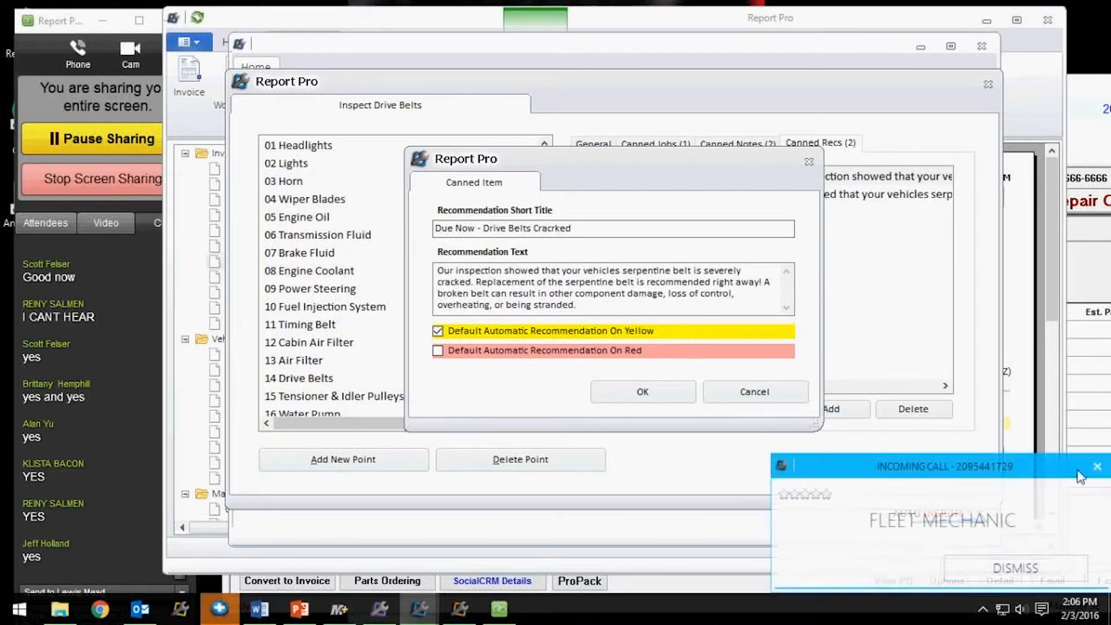
left_click(1097, 467)
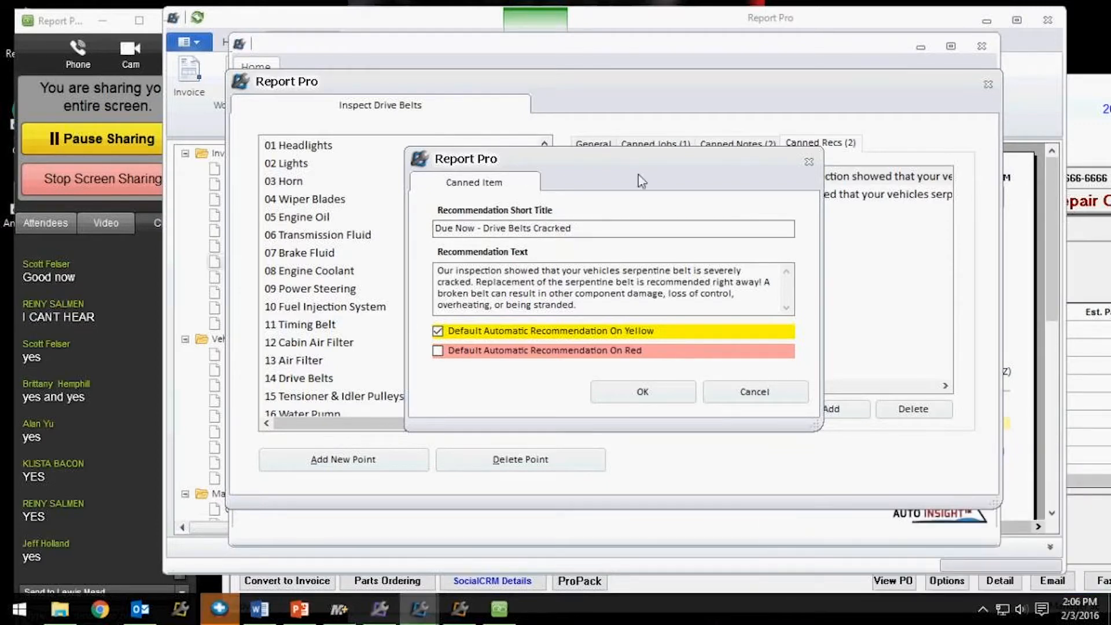
left_click(438, 332)
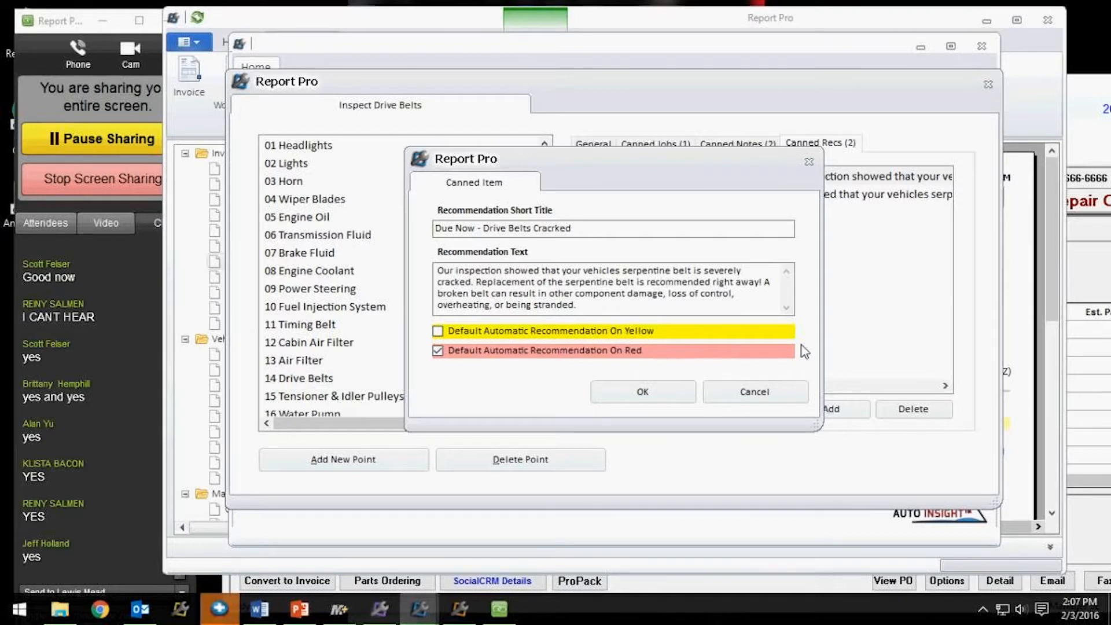
left_click(663, 392)
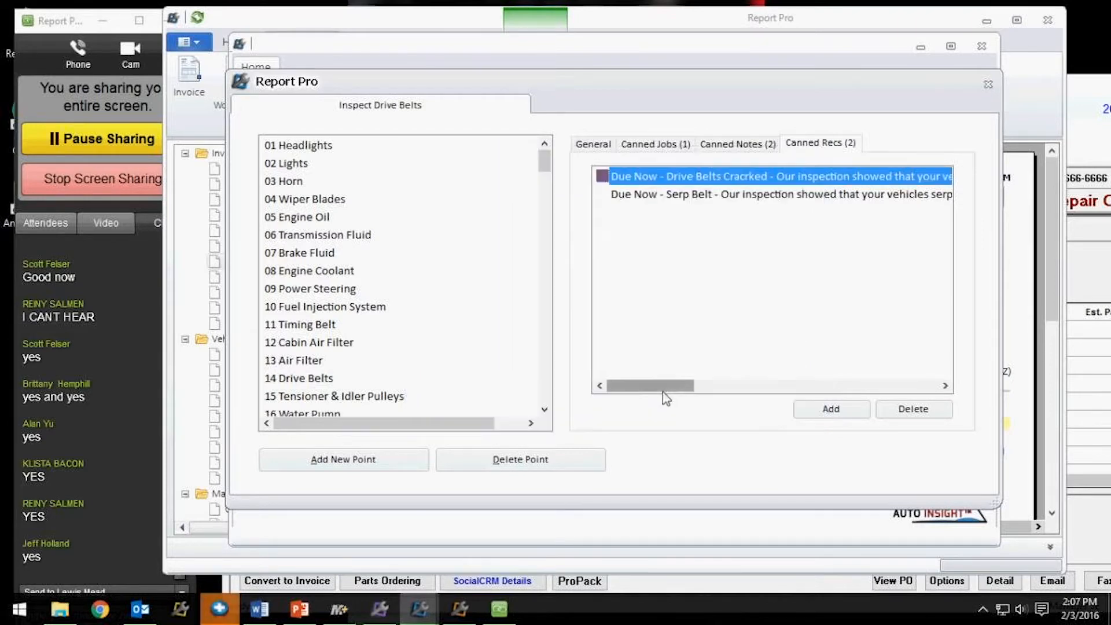
left_click(785, 198)
double_click(786, 202)
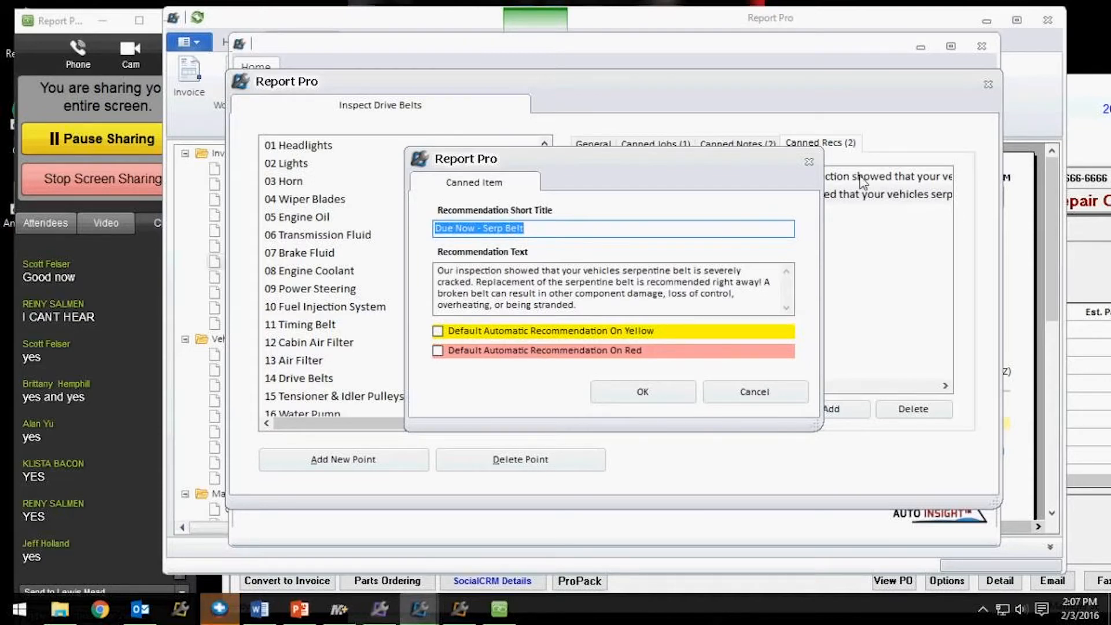
left_click(438, 351)
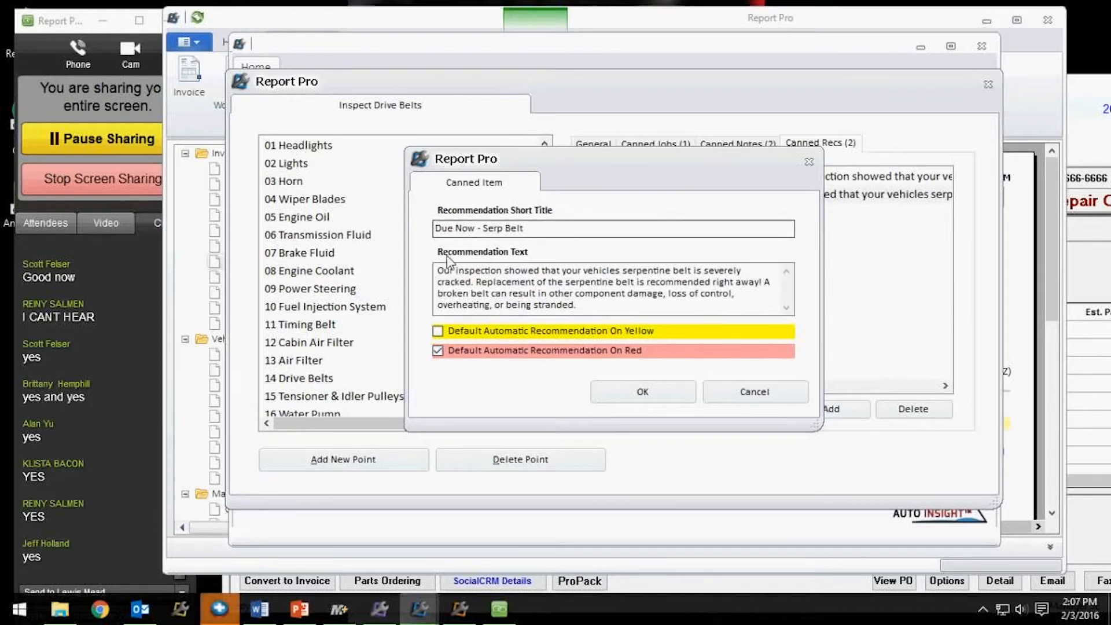
left_click(809, 161)
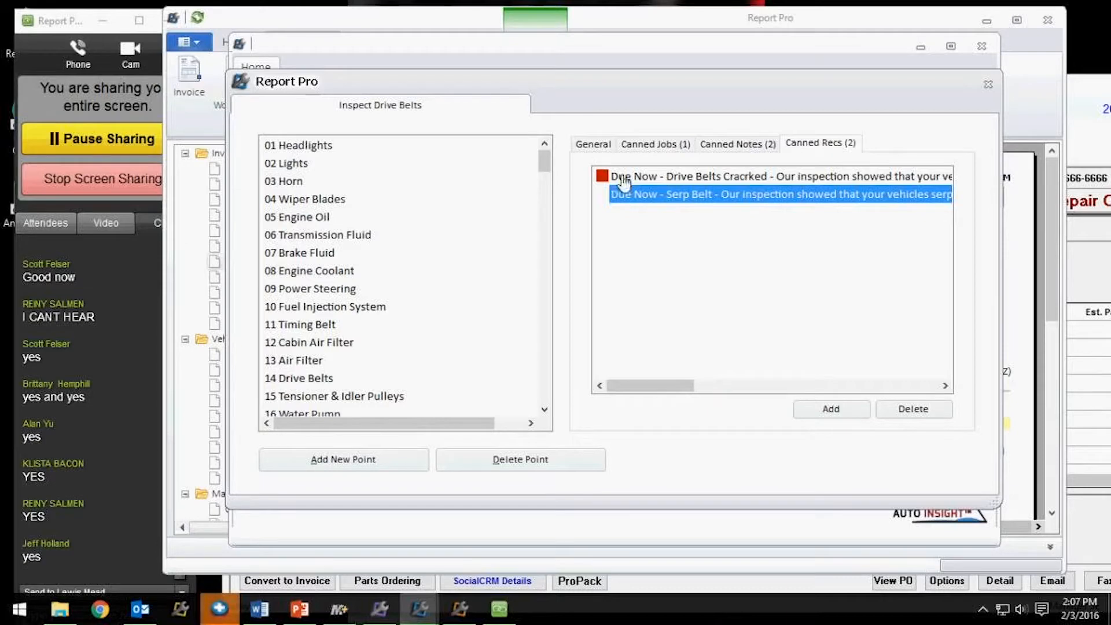
Review the Inspect Drive Belts point's canned notes, Belt Definition and Broken Belt.
left_click(737, 146)
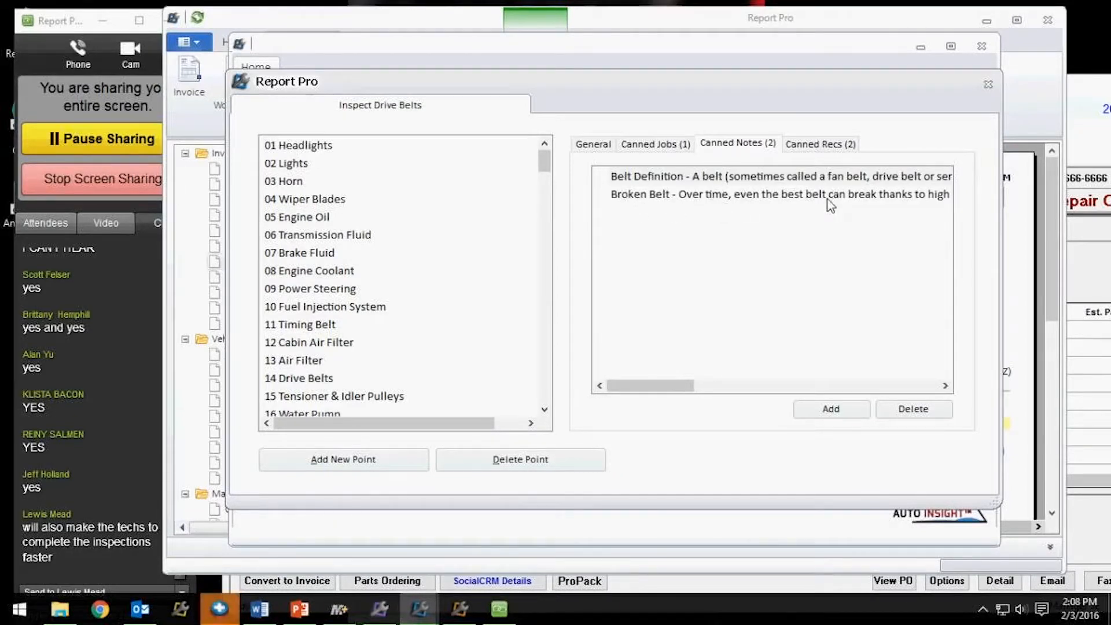
left_click(828, 199)
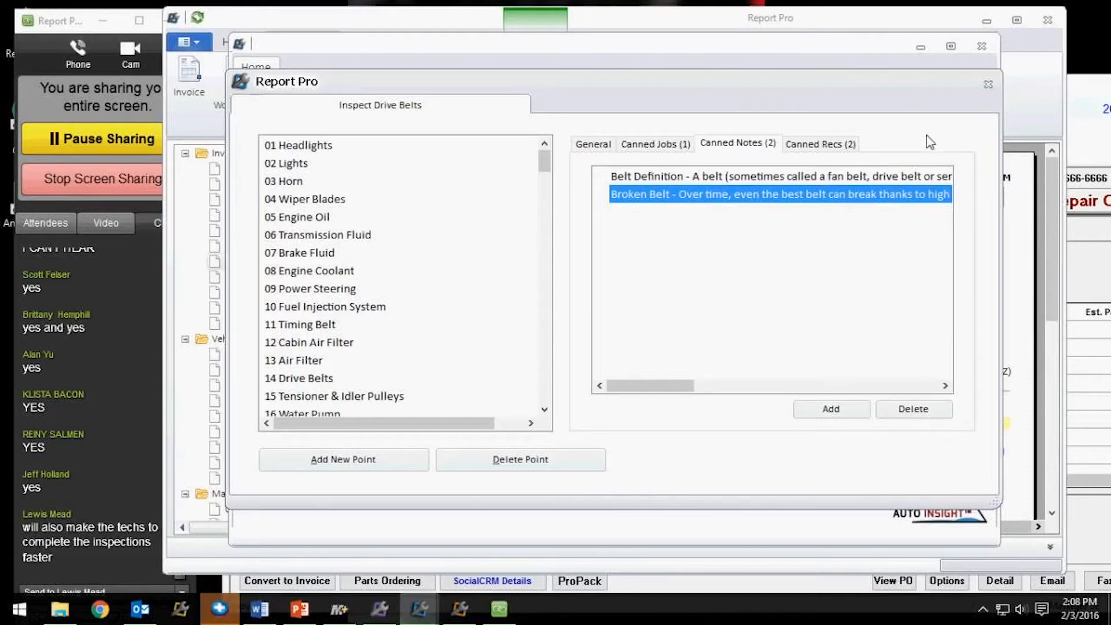
double_click(659, 180)
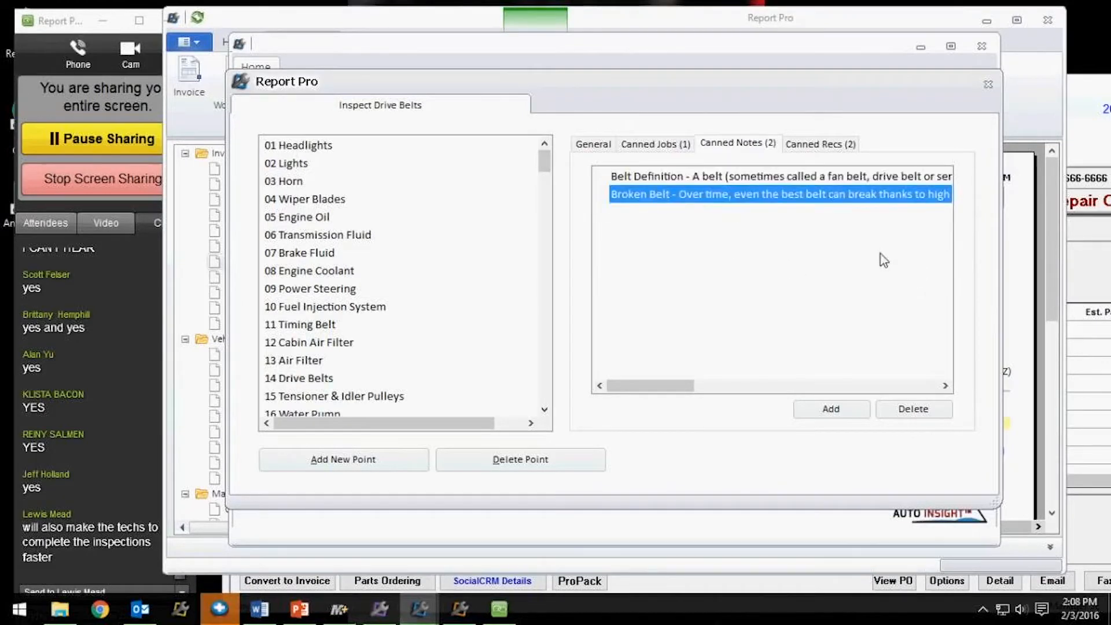
Review the Inspect Drive Belts point's linked canned jobs and general settings, and close the point editor, the inspection and the inspections list.
left_click(652, 148)
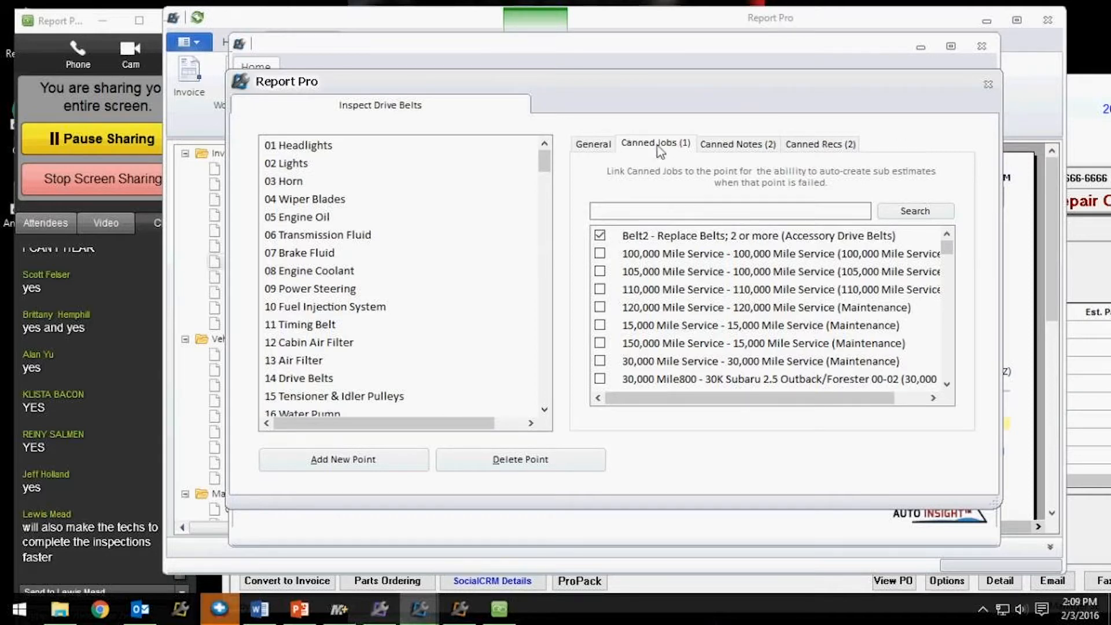
left_click(596, 148)
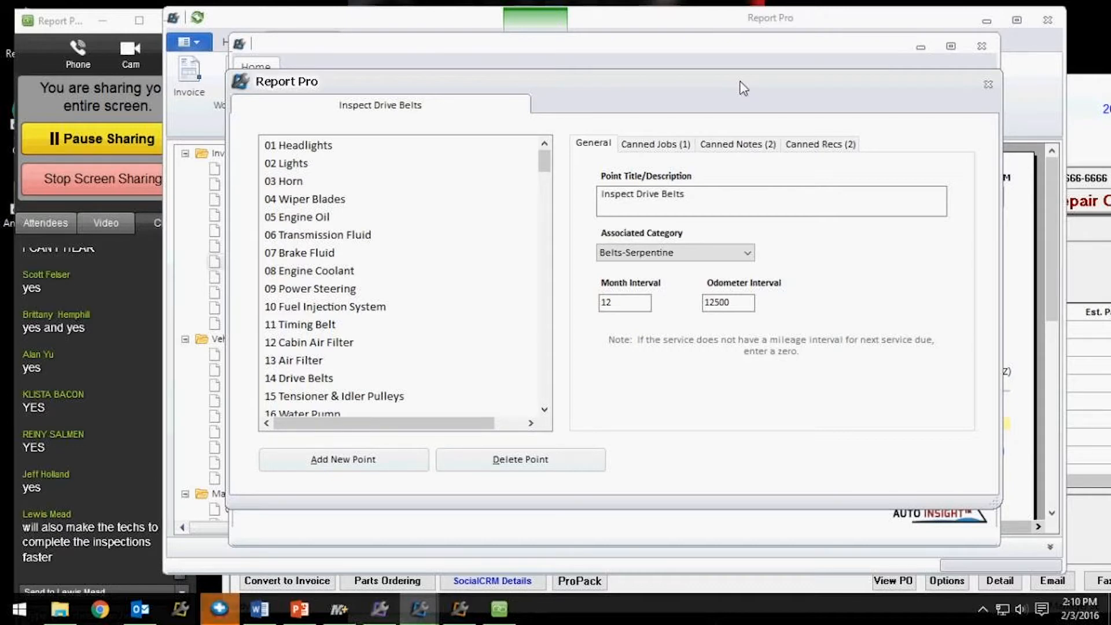
left_click(988, 85)
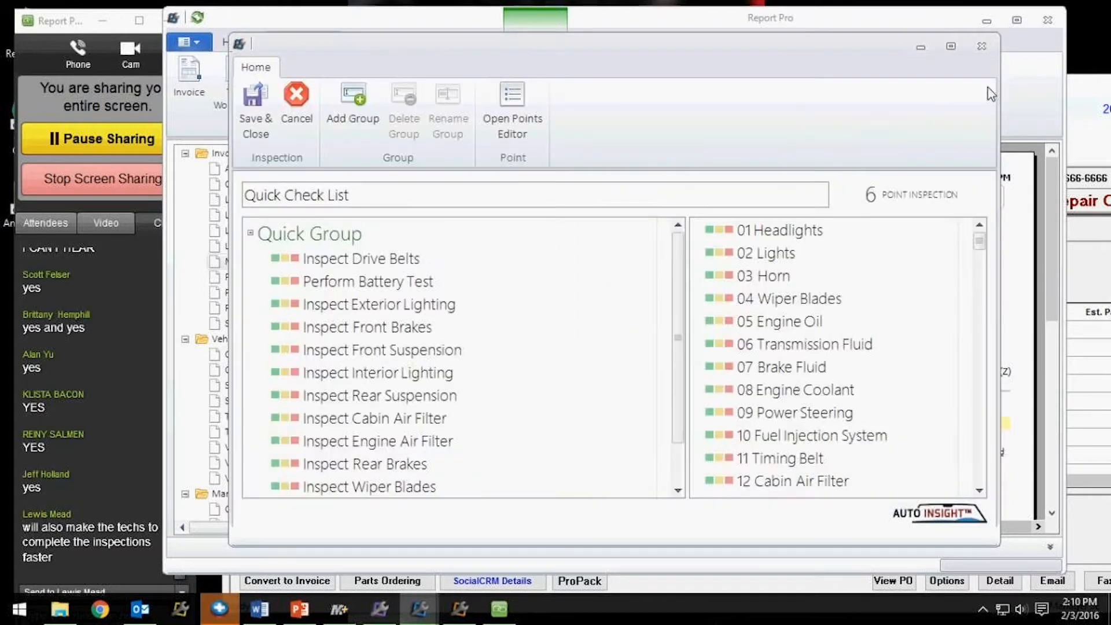
left_click(981, 47)
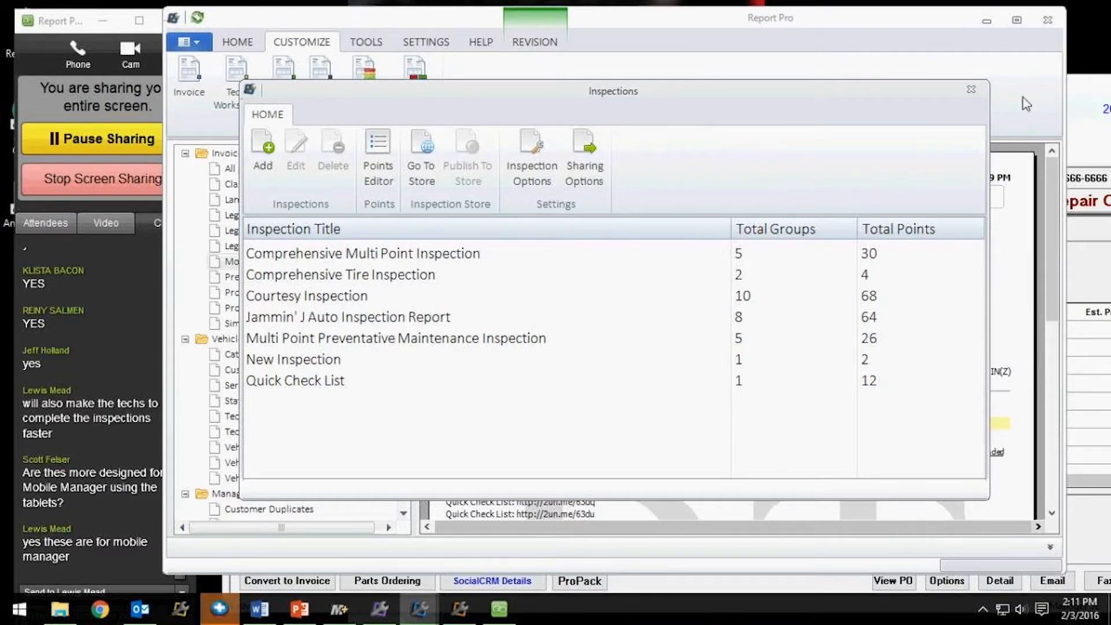
left_click(971, 89)
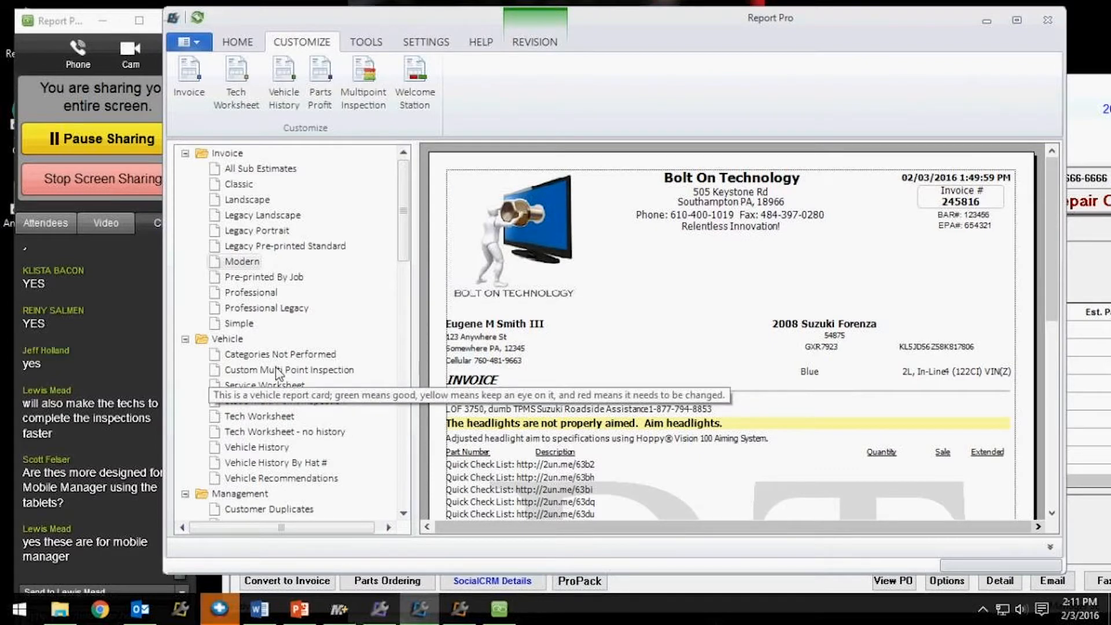
Open the Custom Multi Point Inspection vehicle report and look through its inspection groups, points and condition sections.
left_click(337, 373)
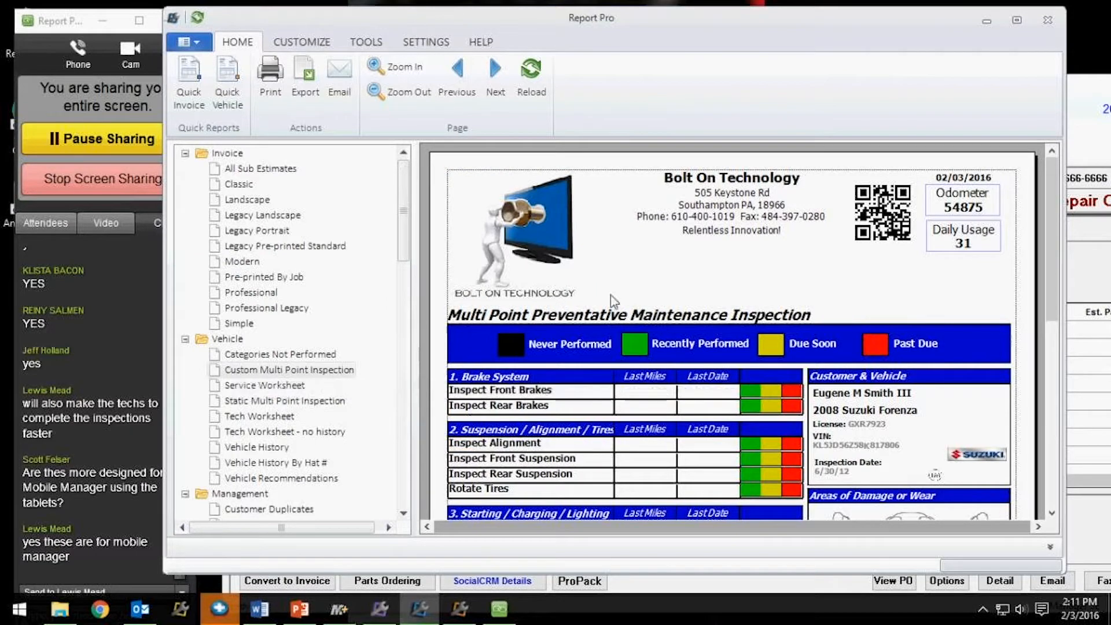
left_click_drag(1052, 195, 1052, 252)
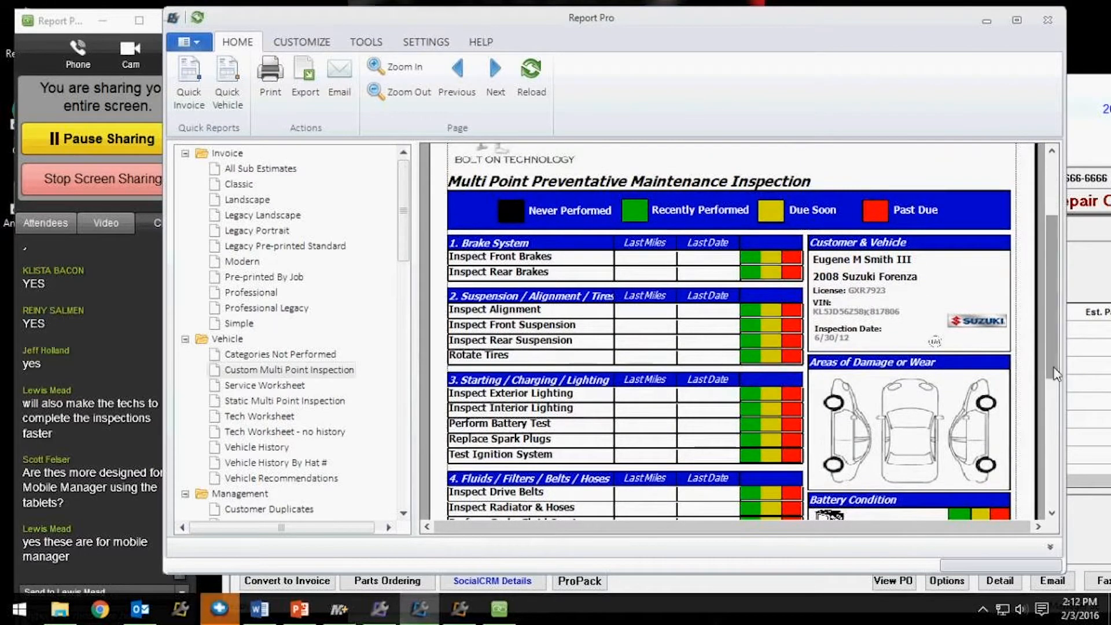
left_click_drag(1055, 373, 1055, 315)
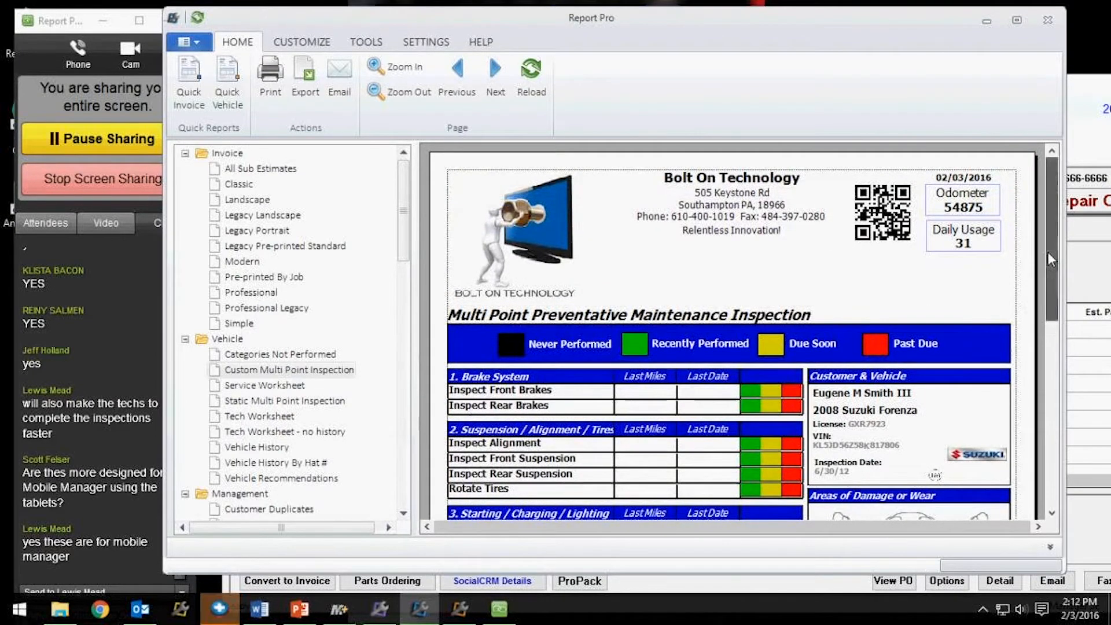
scroll(1049, 266, "down", 5)
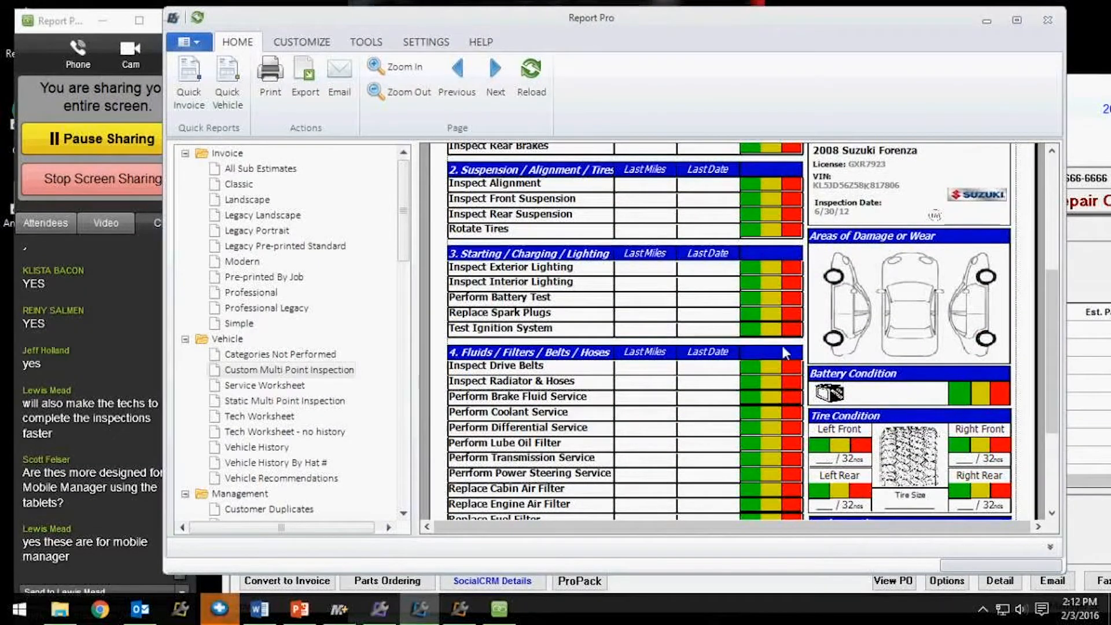
Create a new multipoint inspection, and clear the team chat and incoming call pop-ups out of the way.
left_click(319, 46)
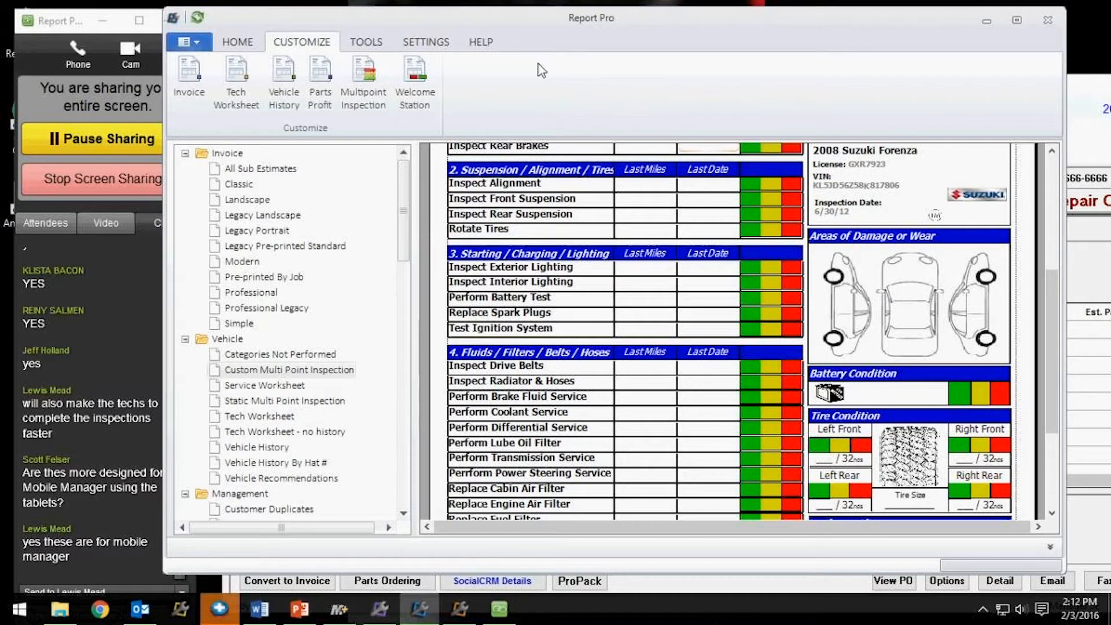
left_click(357, 87)
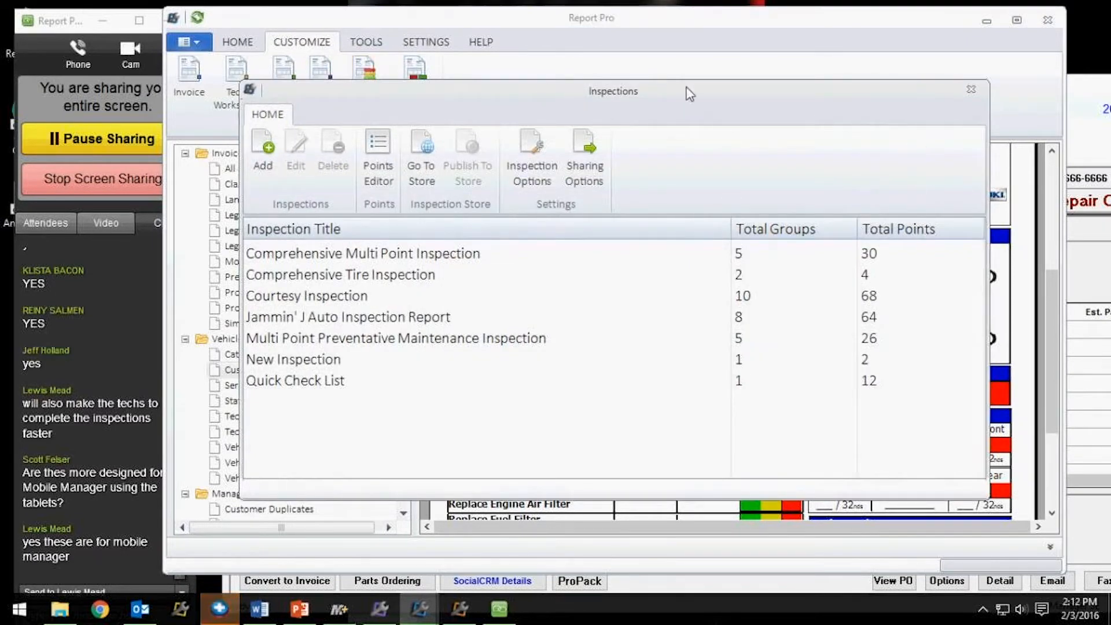
left_click(262, 151)
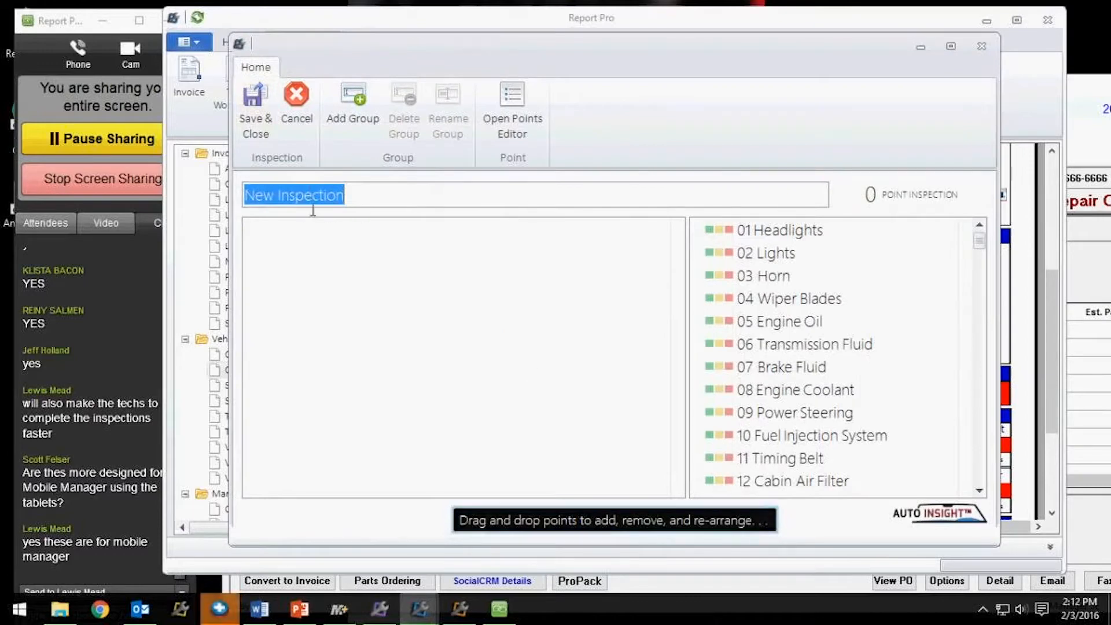
left_click_drag(414, 200, 257, 206)
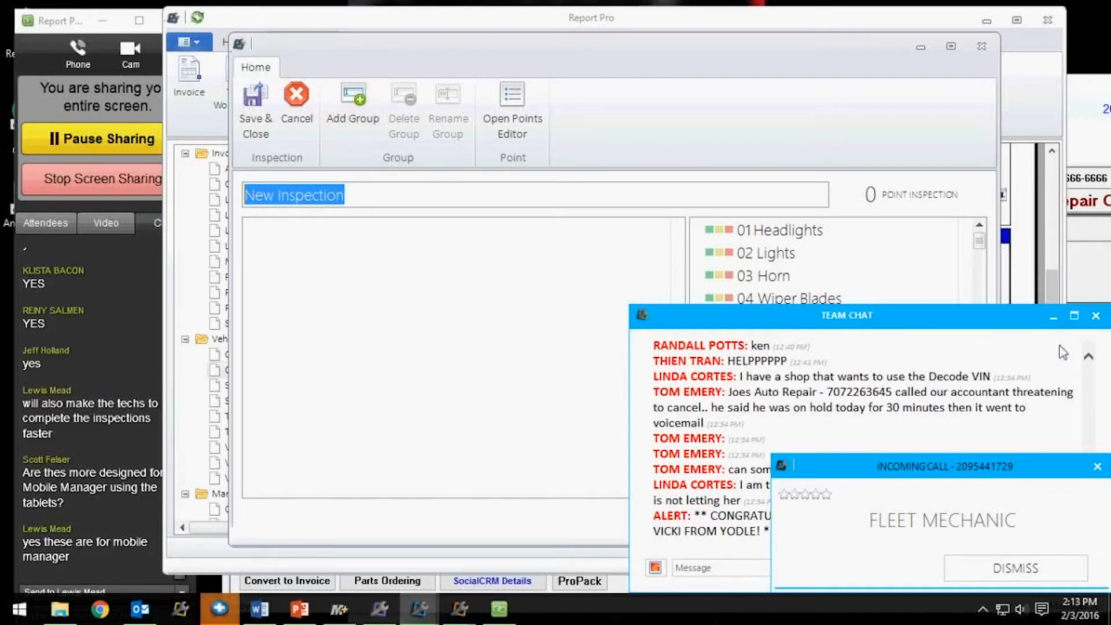
left_click(1054, 317)
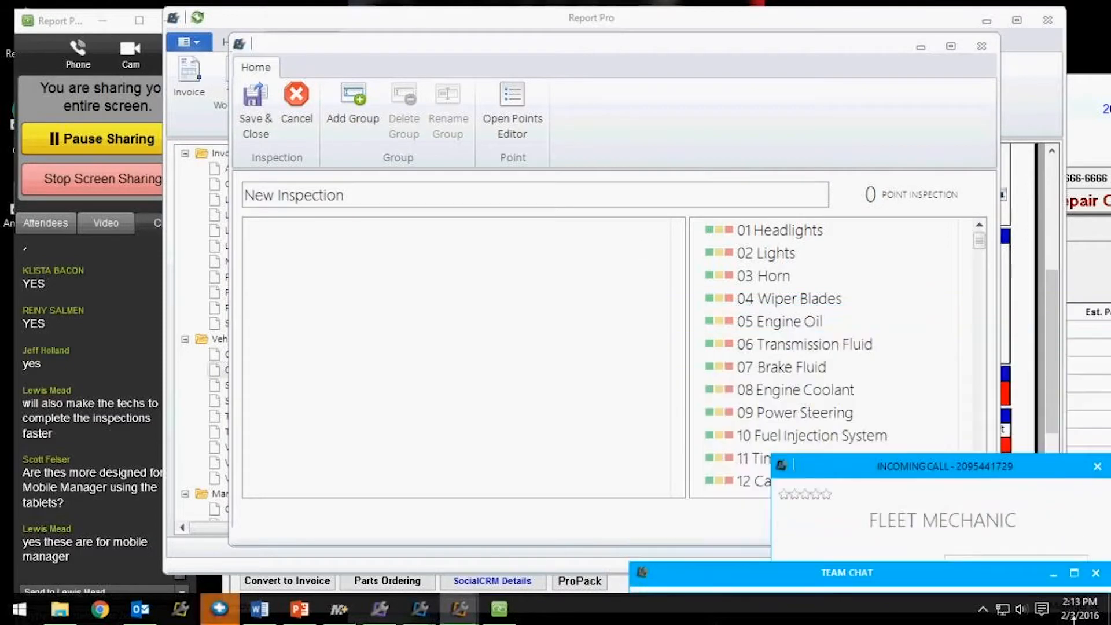
left_click(1097, 467)
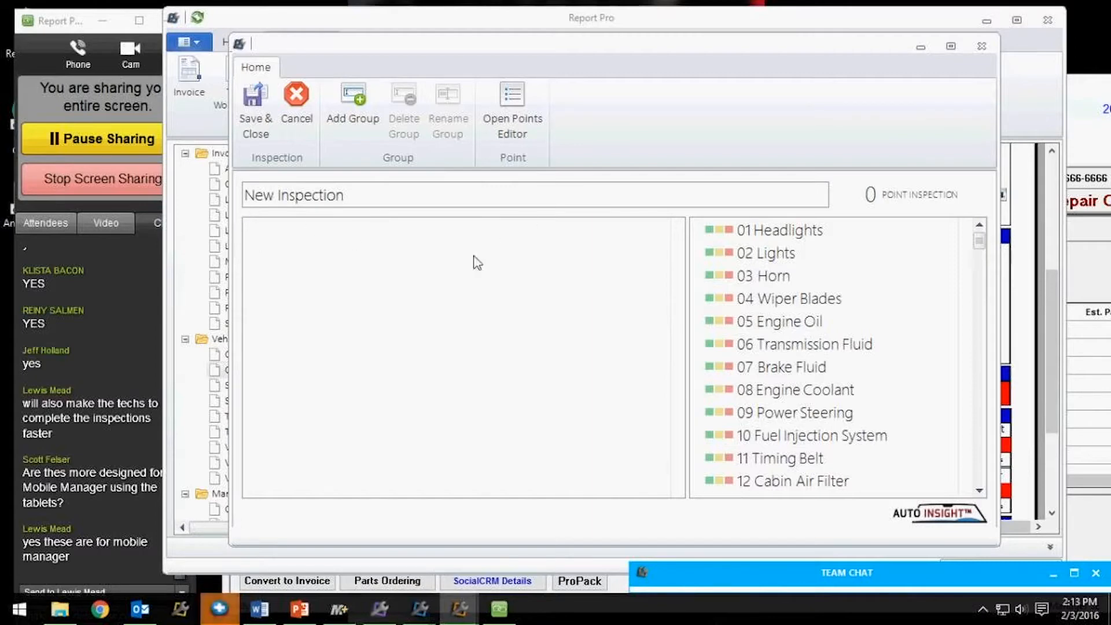
Add a group named "car" to the new inspection.
left_click(778, 278)
left_click_drag(778, 278, 842, 280)
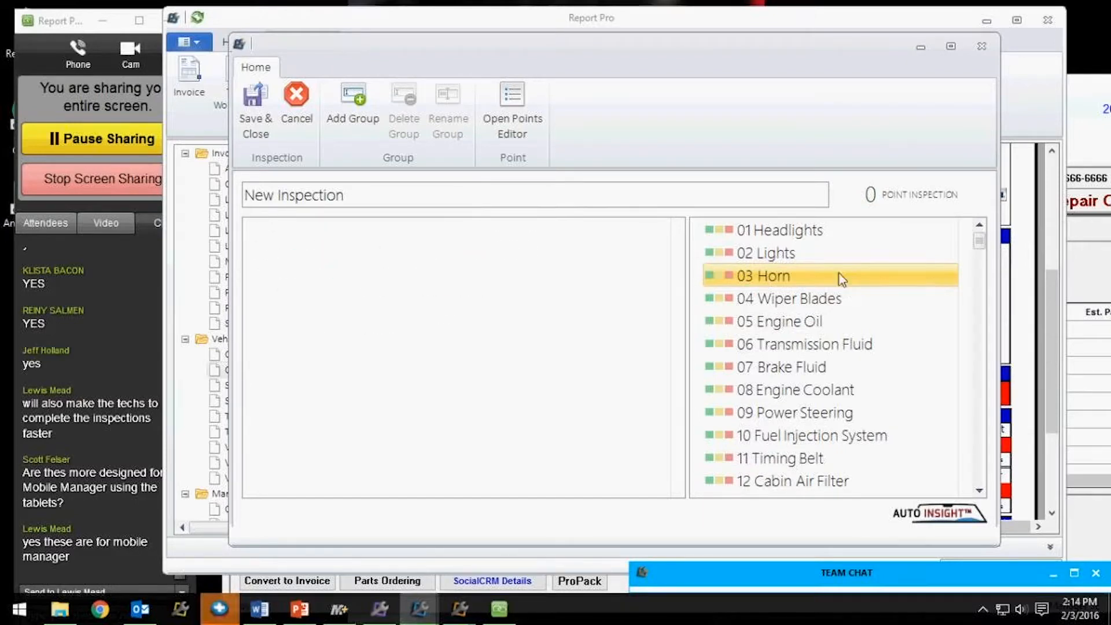
left_click(354, 103)
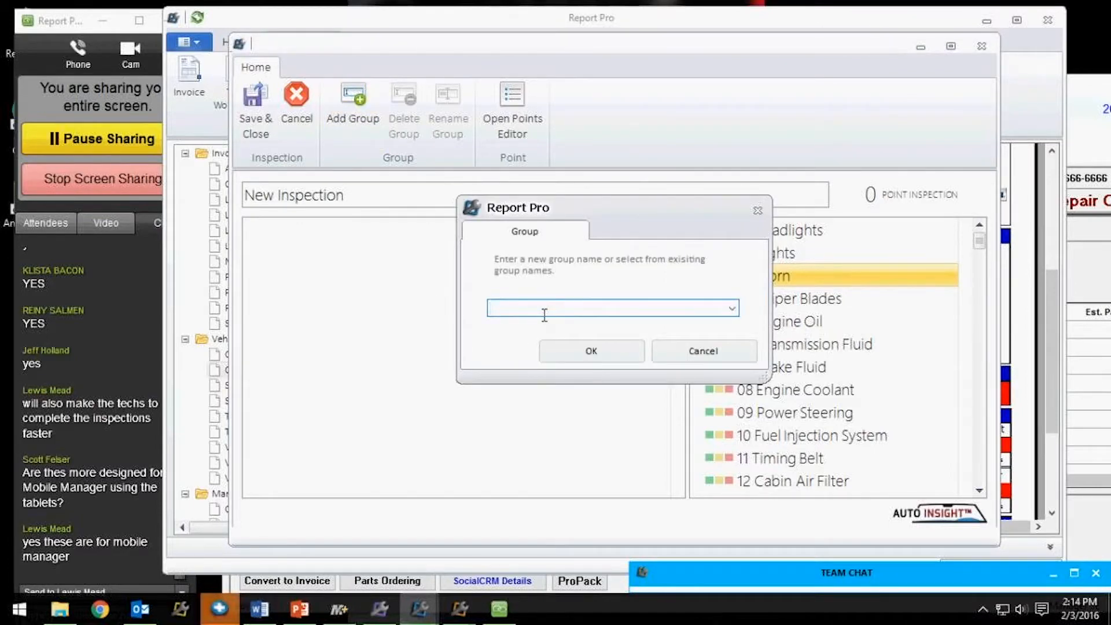
type("car")
key("Return")
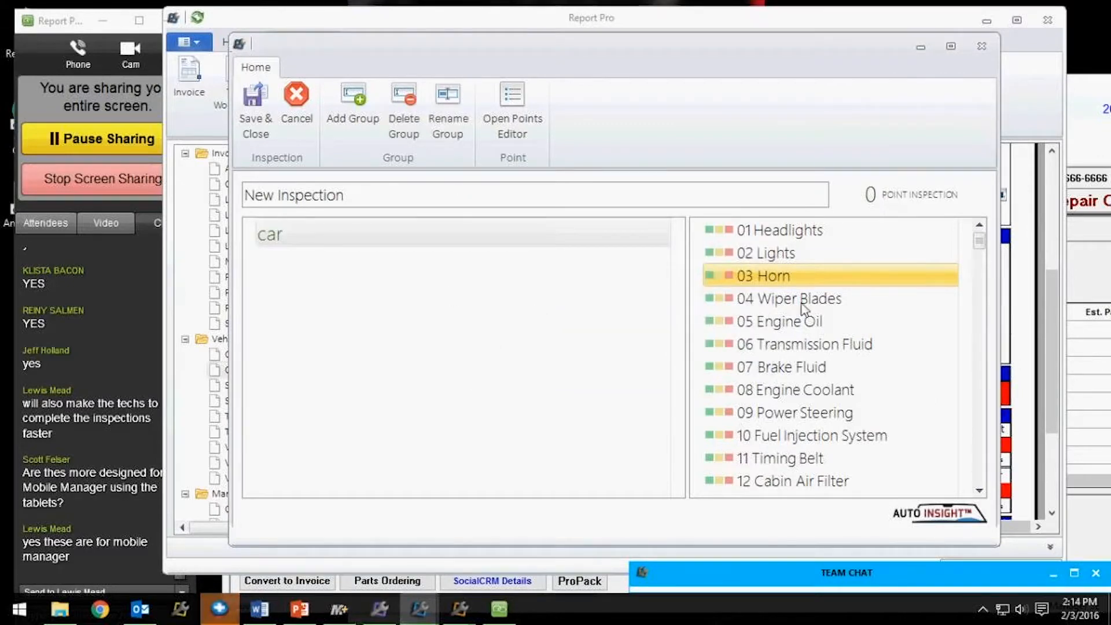
Add the 03 Horn and 12 Cabin Air Filter points to the car group.
left_click_drag(788, 280, 412, 280)
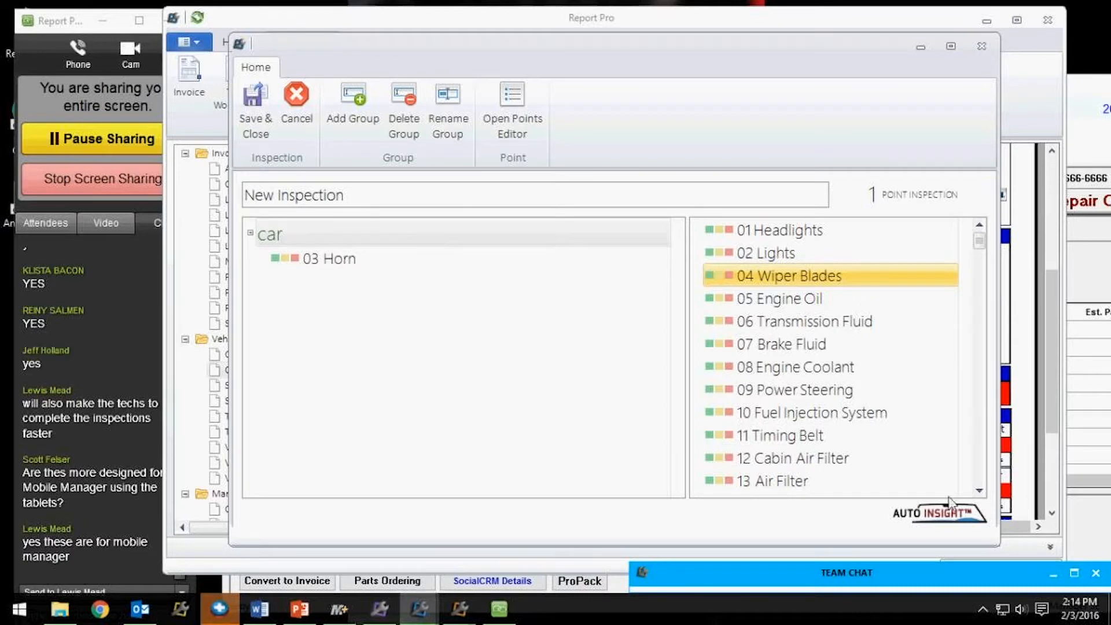
left_click(980, 491)
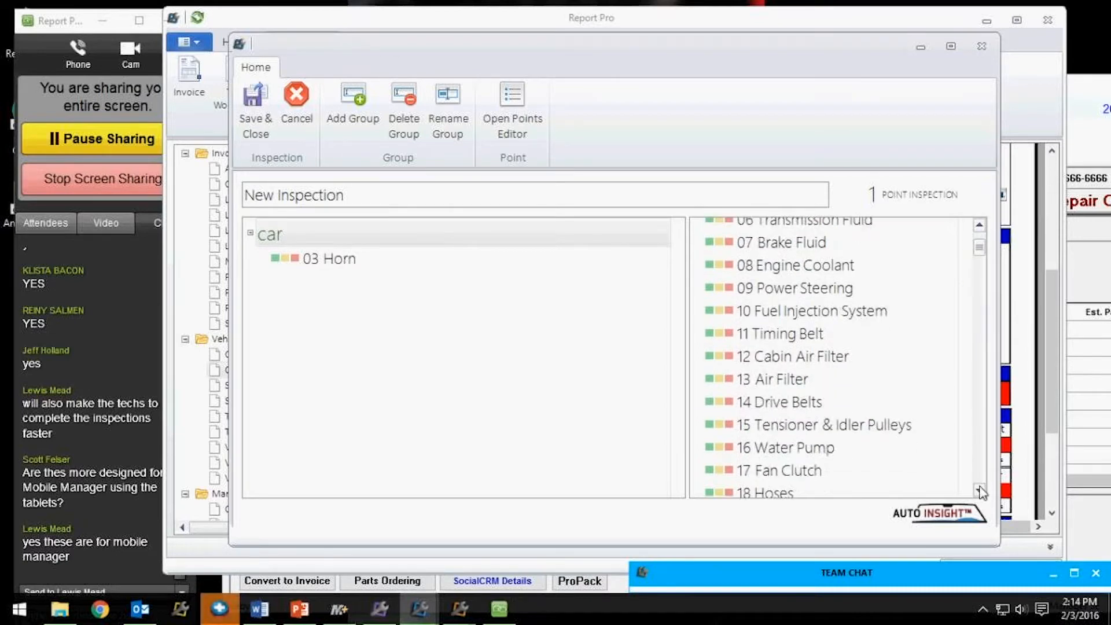
left_click_drag(792, 358, 268, 276)
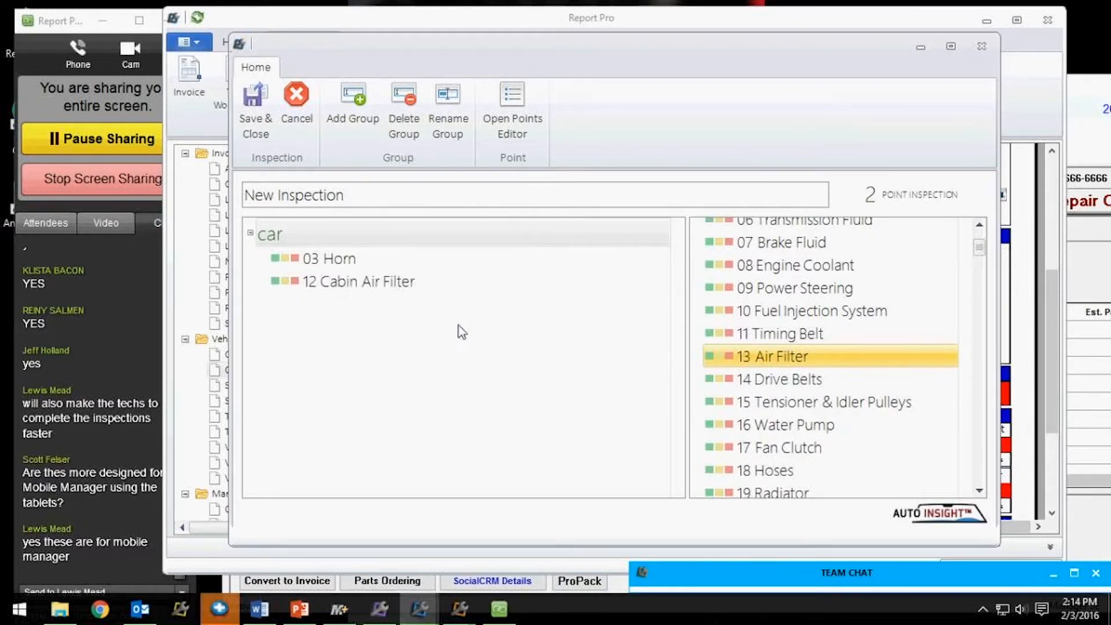
Open the 12 Cabin Air Filter point and change its title to "Cabin Air Filter".
double_click(378, 286)
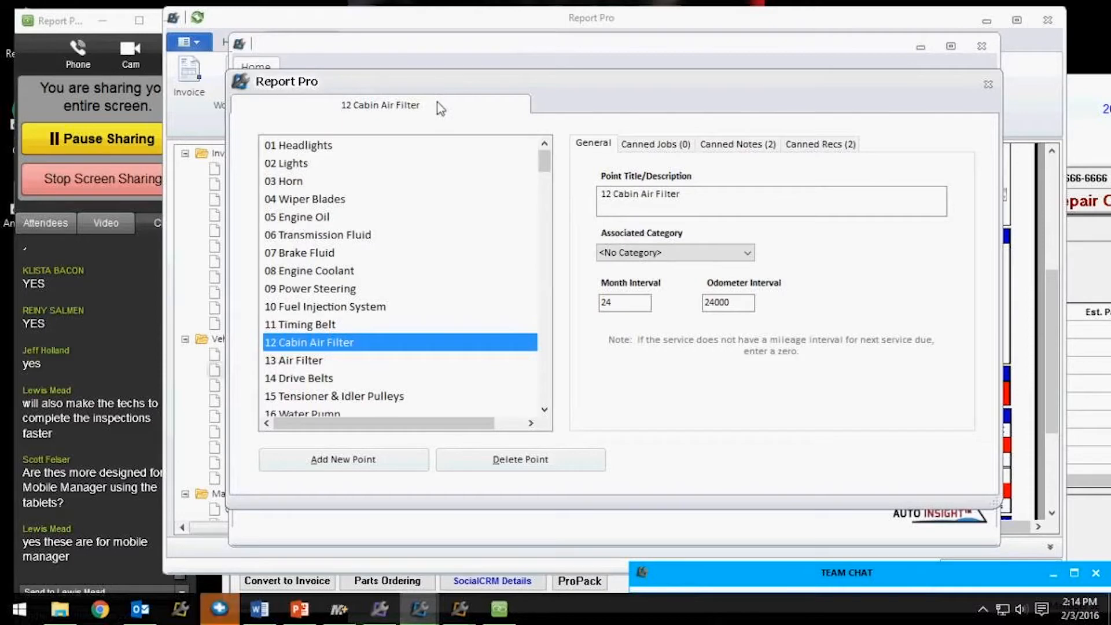
left_click(621, 201)
left_click_drag(622, 201, 593, 201)
key("BackSpace")
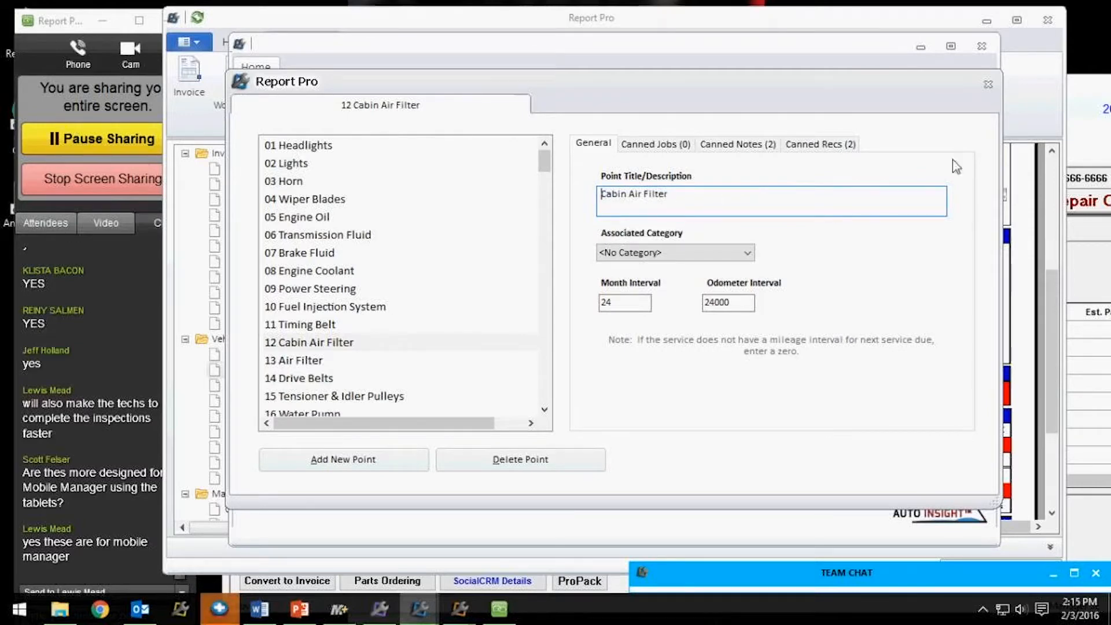
Review the Cabin Air Filter point's canned notes, the blank new-note form and the canned recommendations, and close the point editor.
left_click(744, 145)
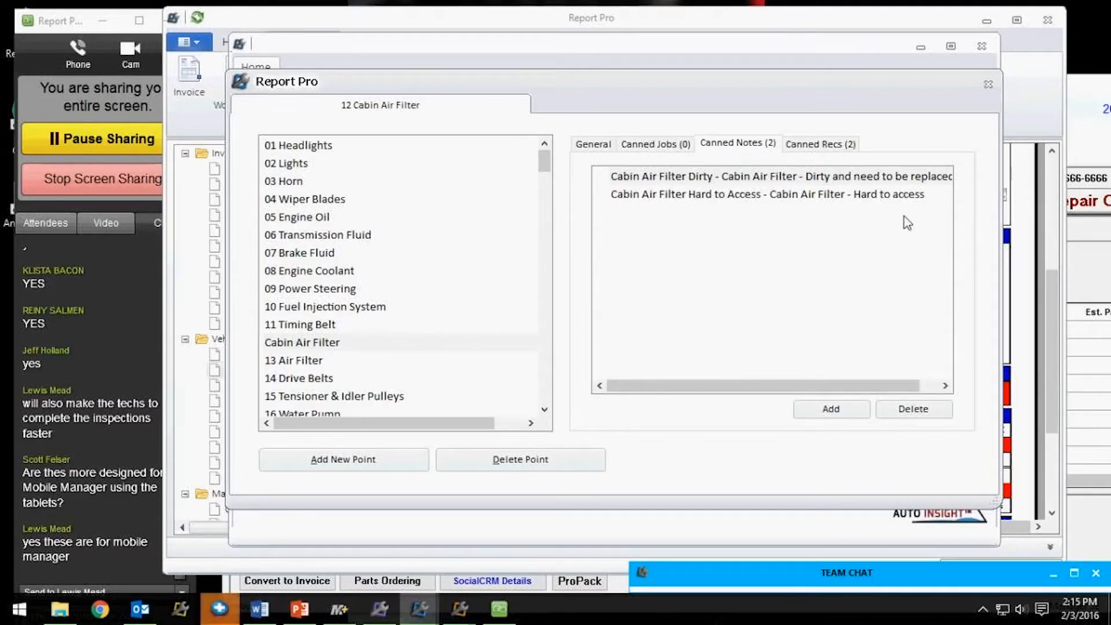
left_click(847, 409)
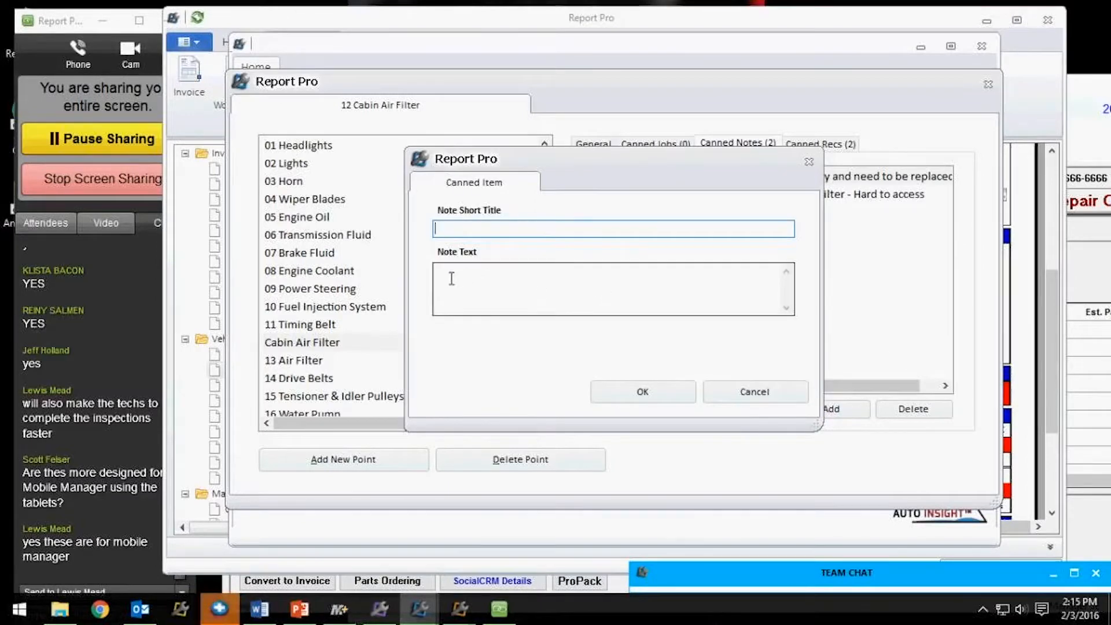
left_click_drag(626, 165, 803, 232)
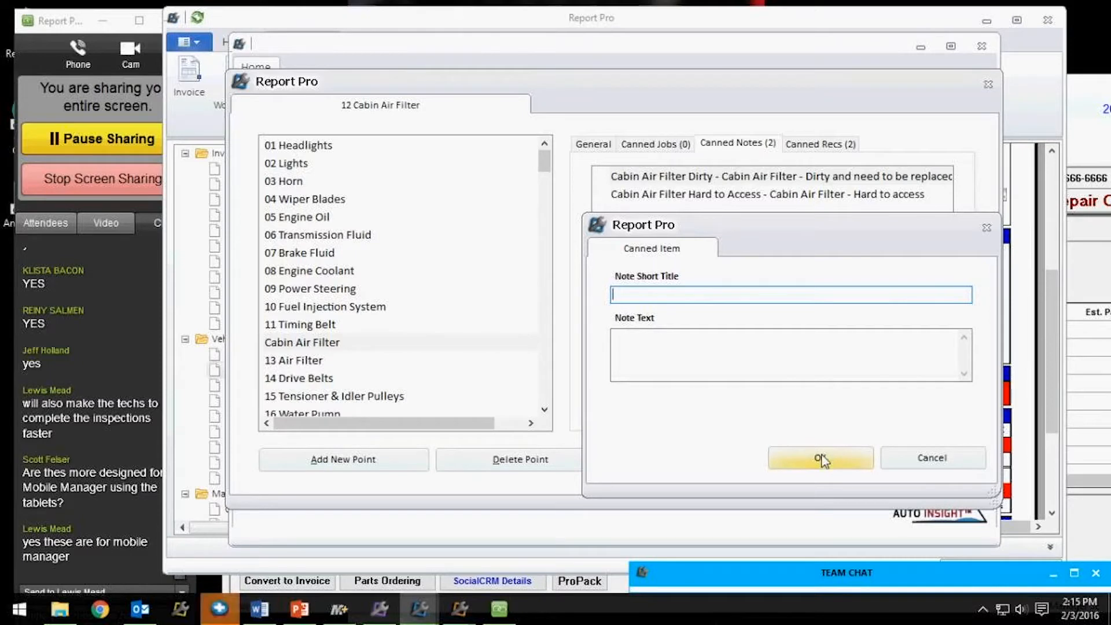
left_click(987, 227)
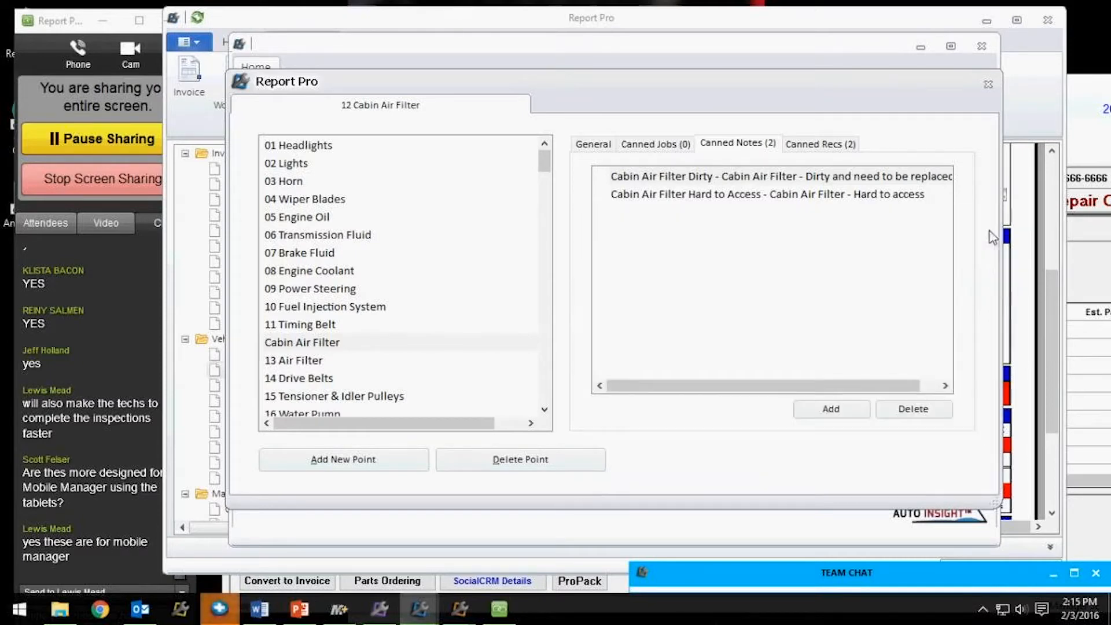
left_click(821, 150)
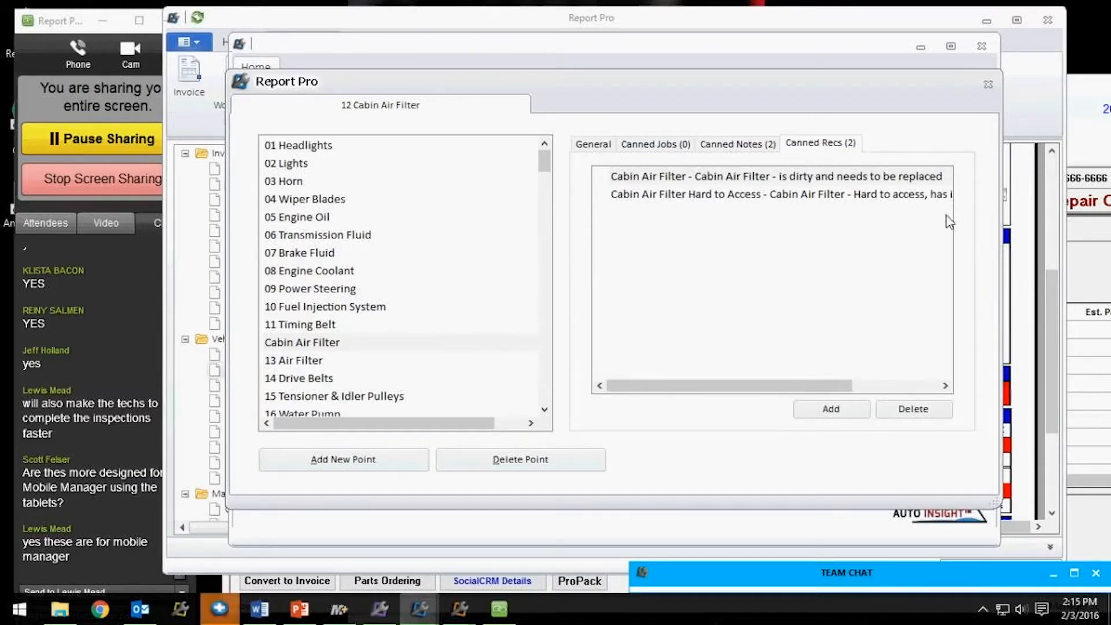
left_click(987, 85)
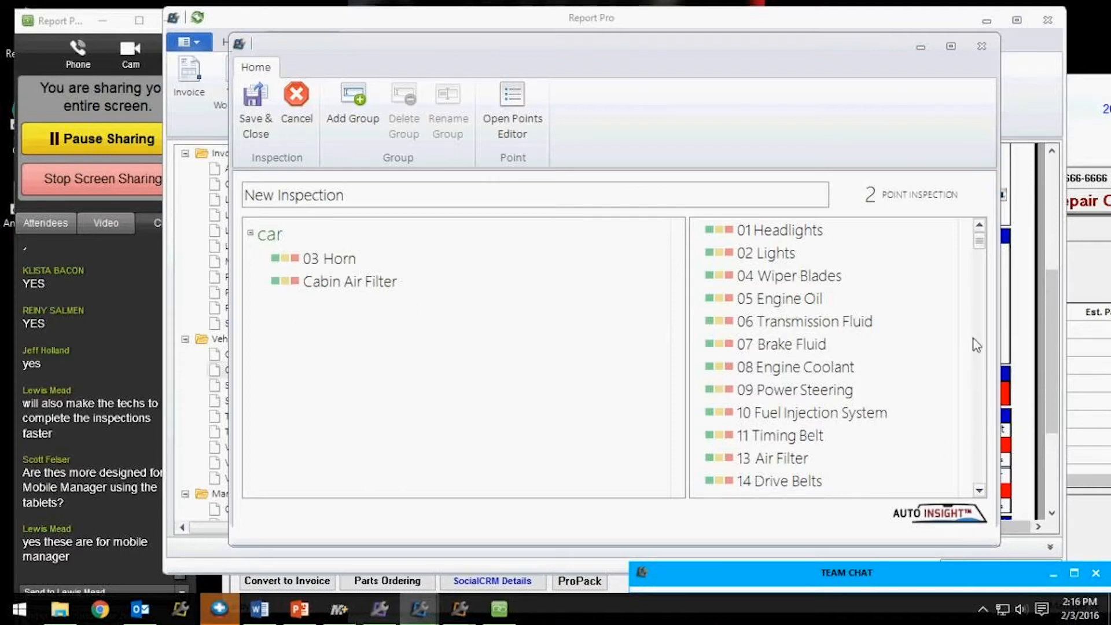
Create a new inspection point titled "seat belts" in the points editor.
left_click_drag(983, 246, 1011, 329)
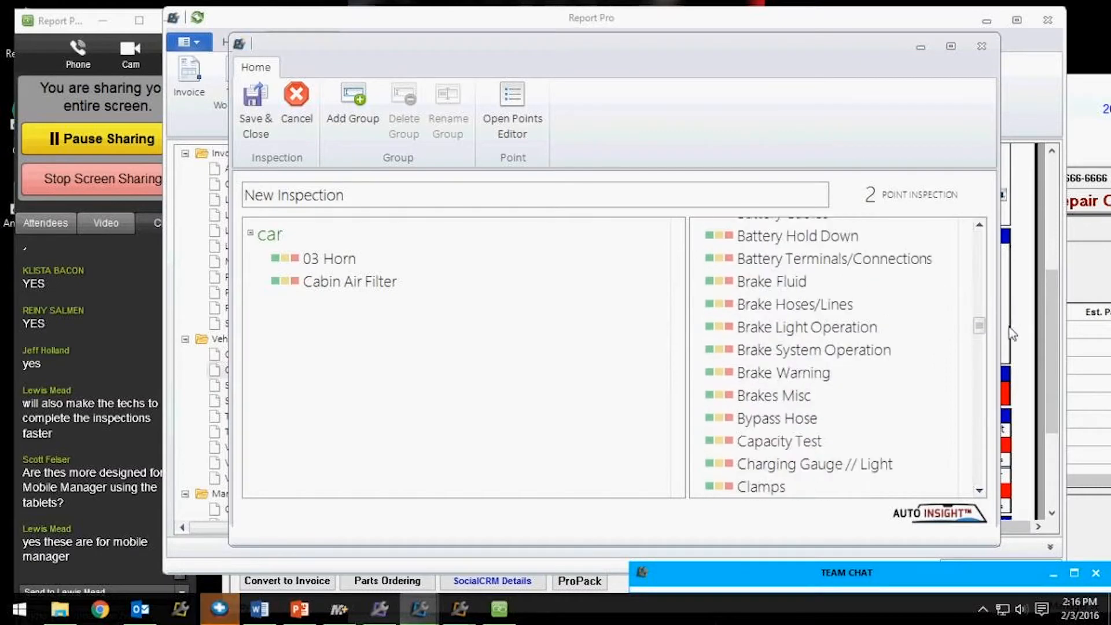
left_click(489, 122)
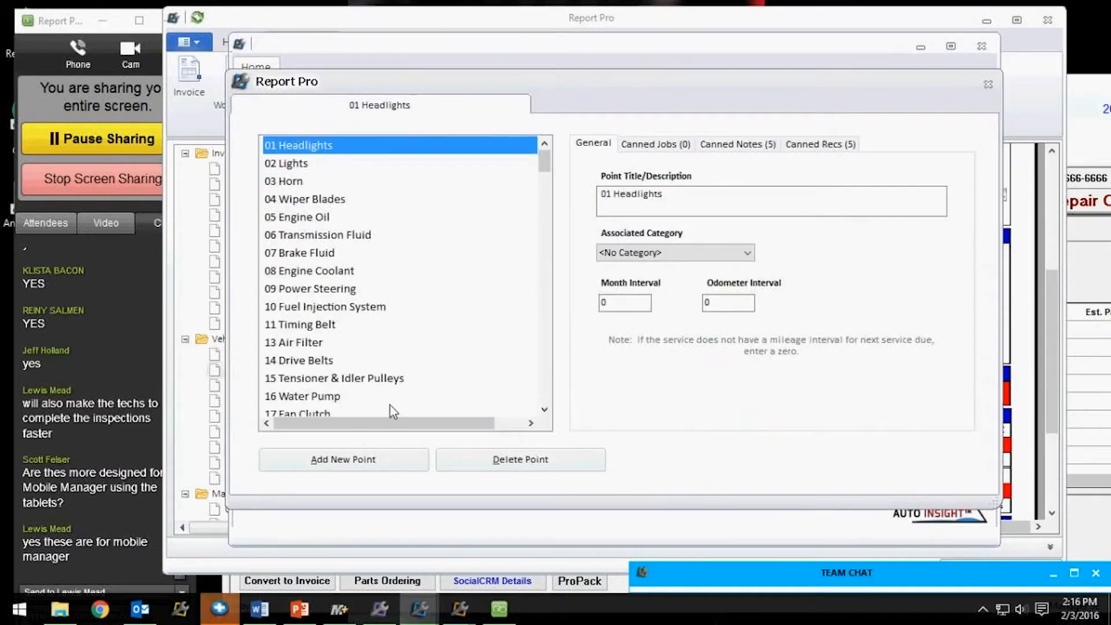
left_click(377, 467)
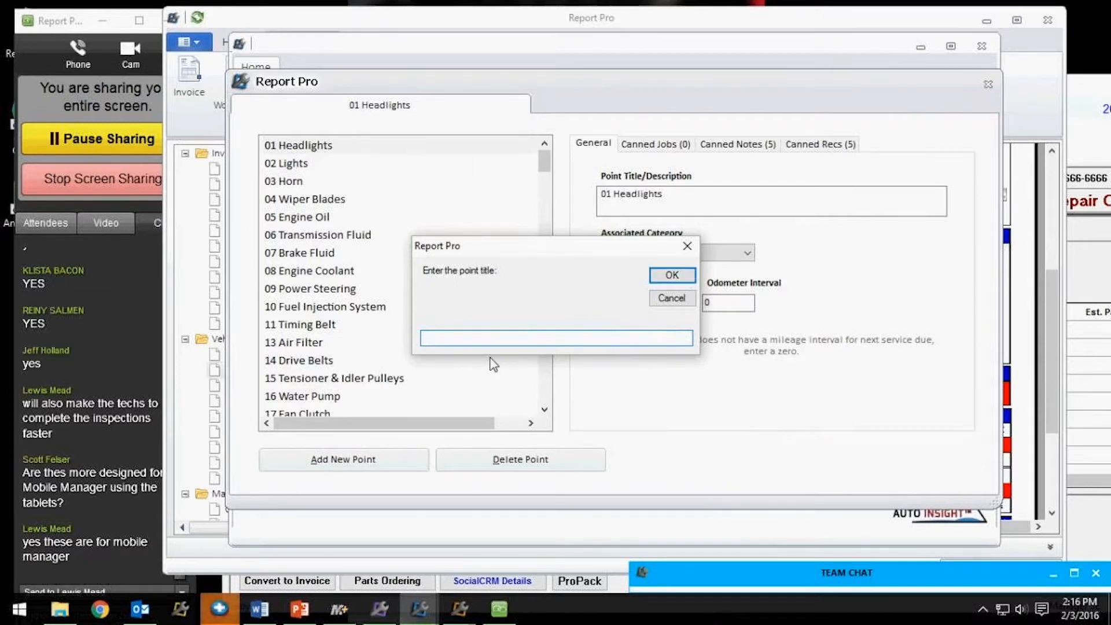
type("seat belts")
left_click(672, 275)
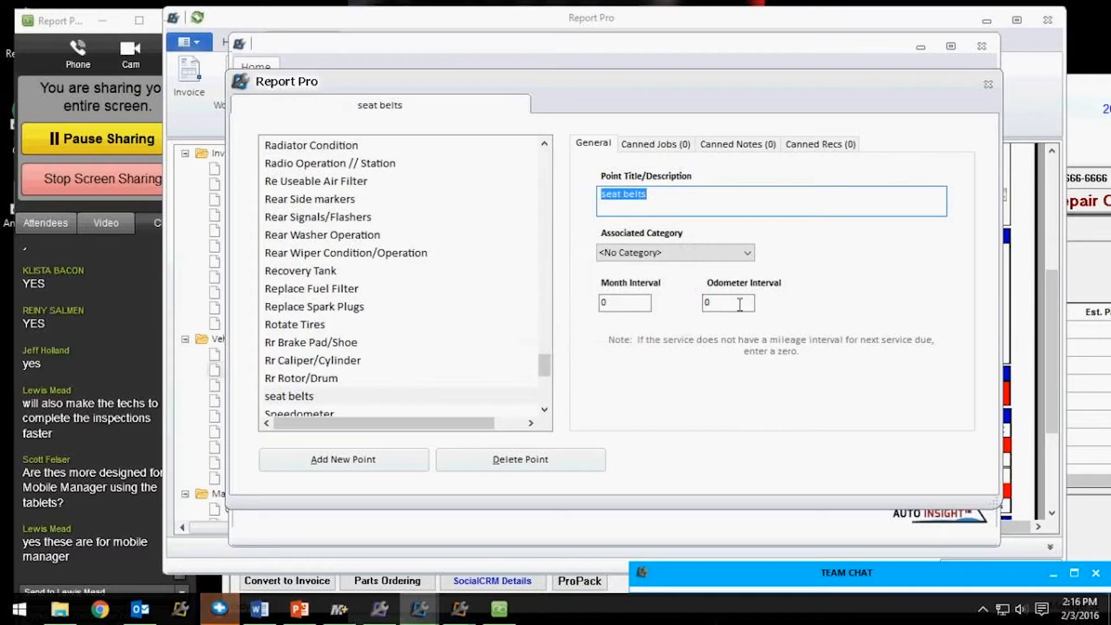
Set the associated category of the seat belts point to Seat Belt Service.
left_click(750, 254)
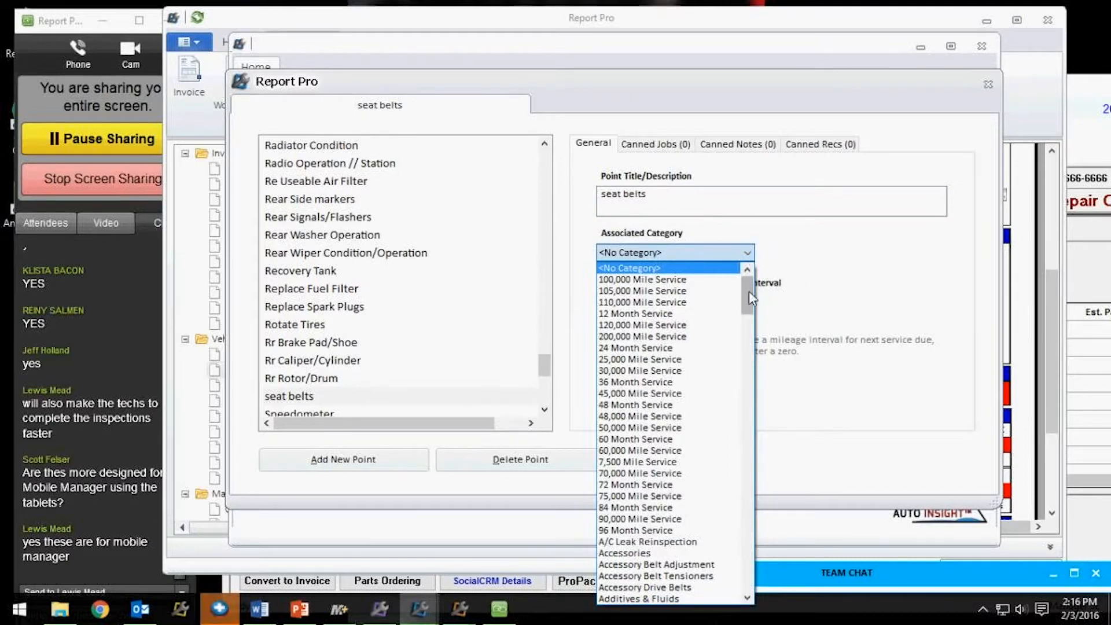
left_click_drag(747, 292, 732, 502)
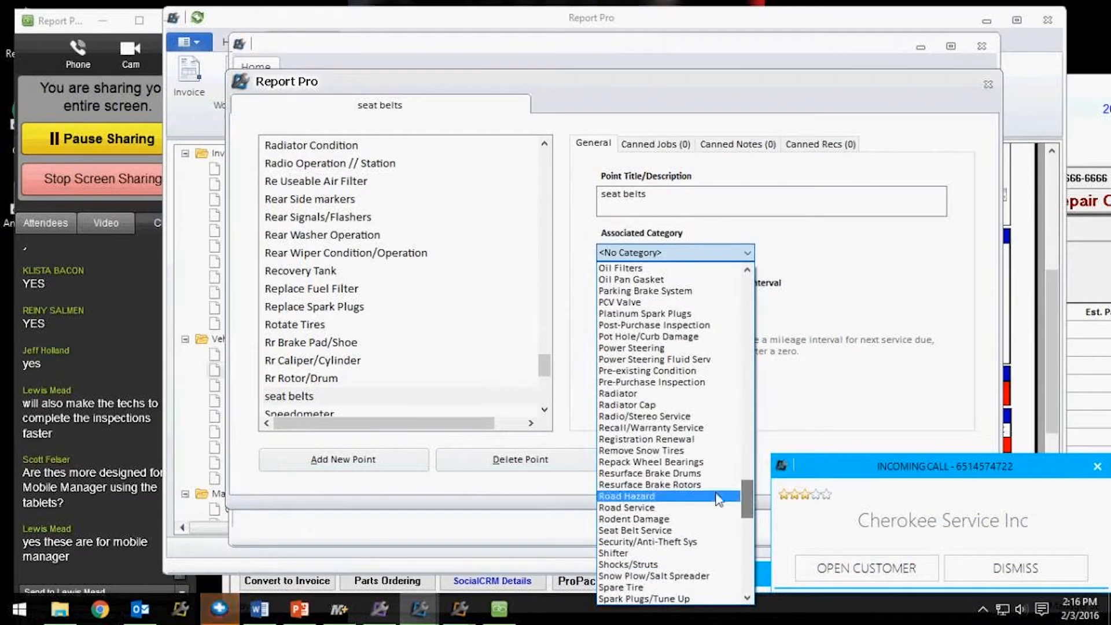
left_click(665, 532)
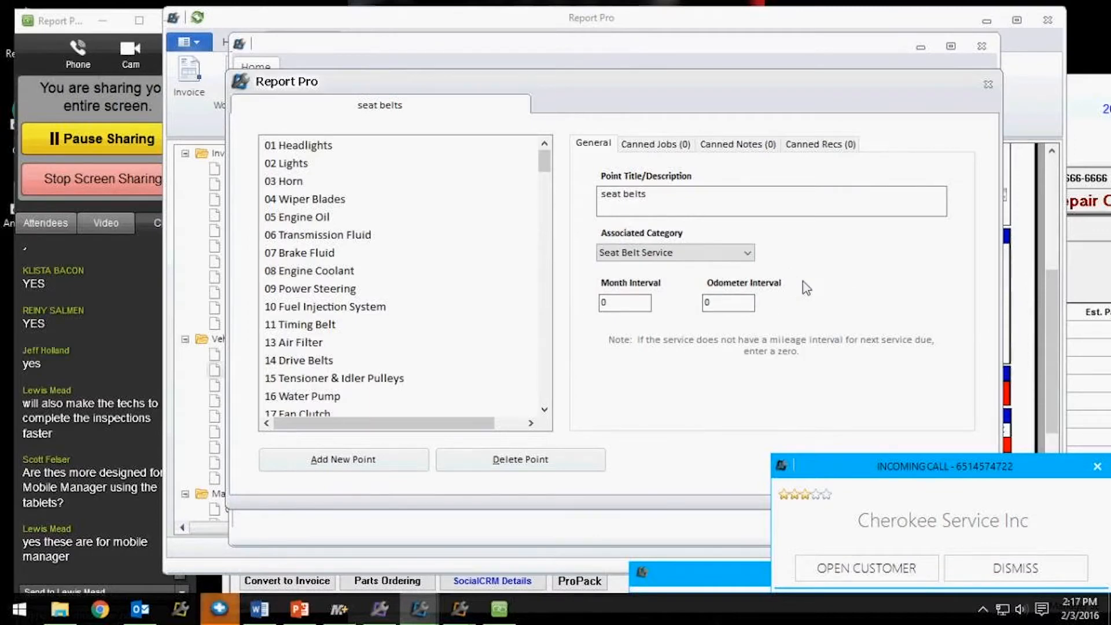
View the seat belts point's canned notes and blank new-note form, and close the points editor and the New Inspection window.
left_click(747, 145)
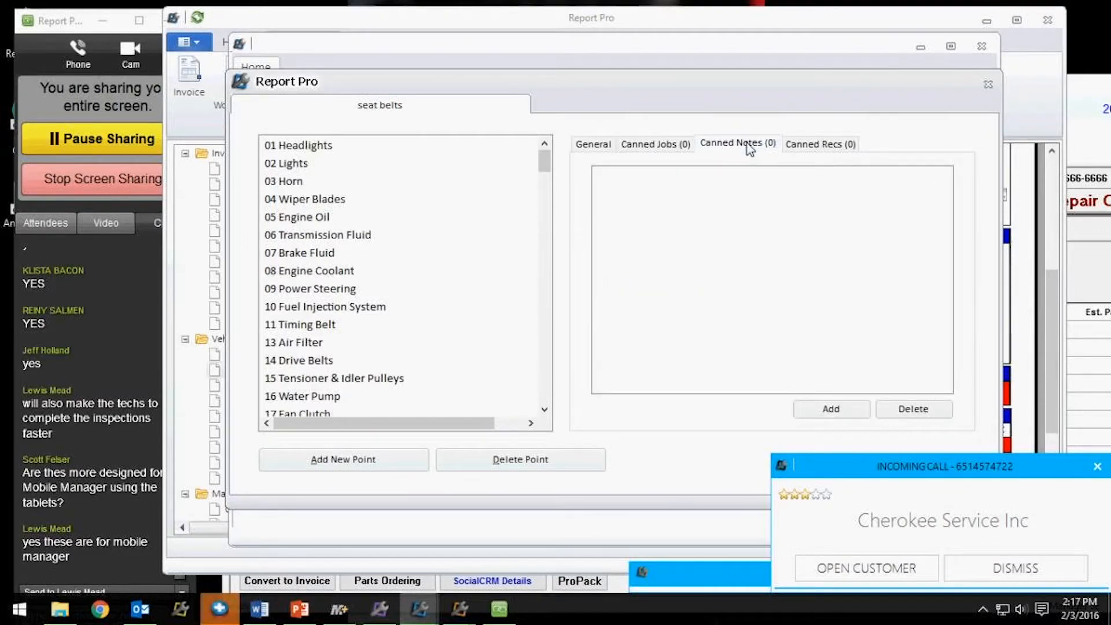
left_click(853, 417)
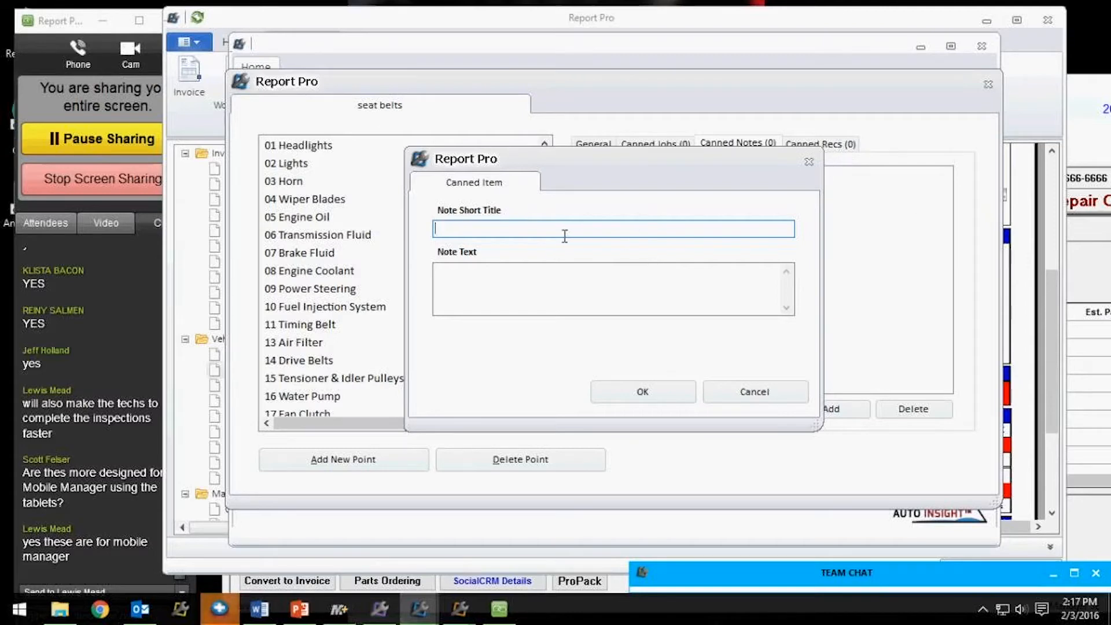
left_click(809, 162)
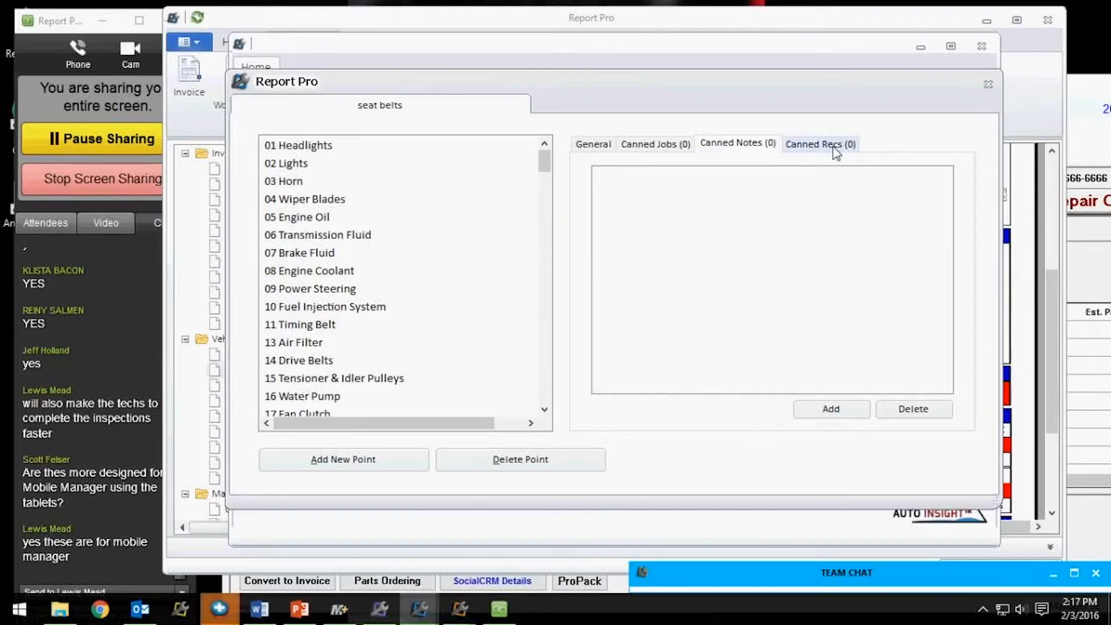
left_click(988, 85)
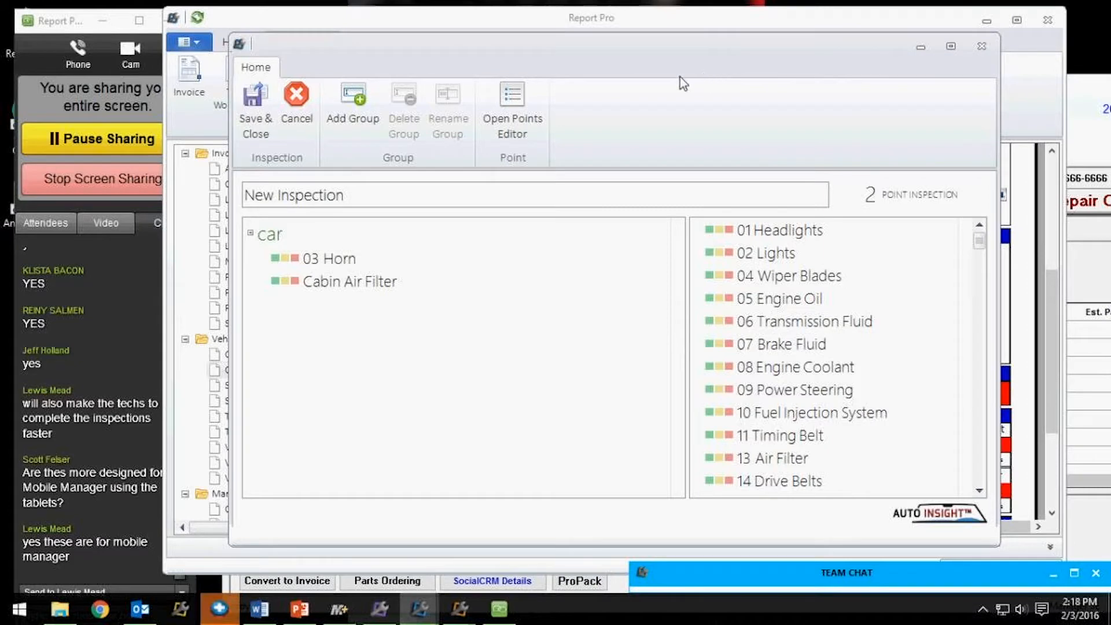
left_click(982, 46)
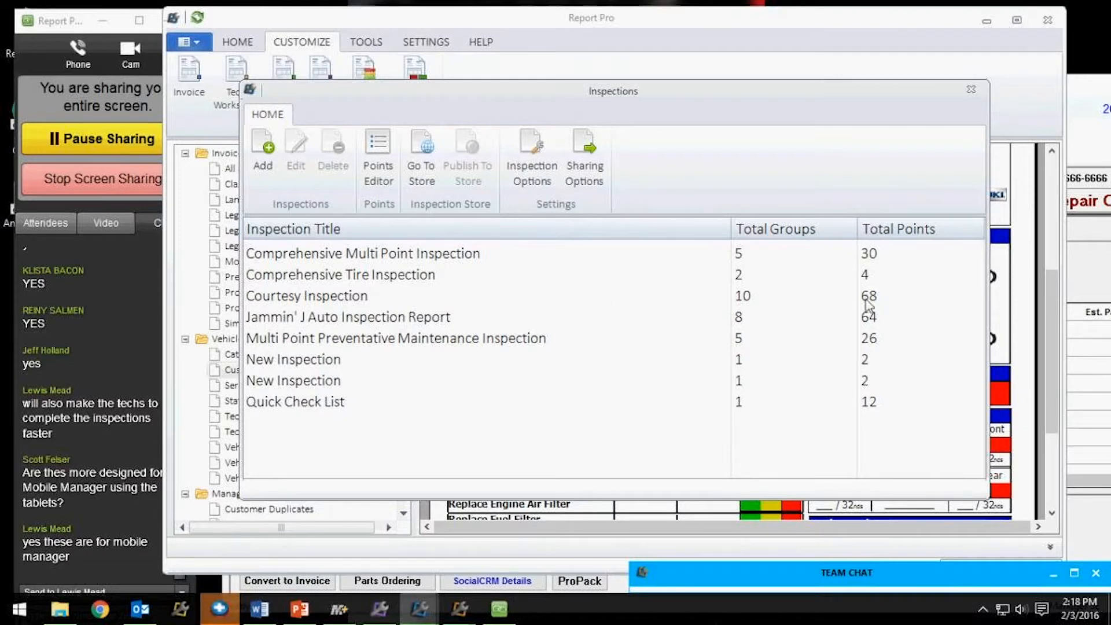
Review the canned notes, the HANDLING note and the canned recommendations of the Courtesy Inspection's Suspension // Handling point, and close the inspection.
double_click(328, 302)
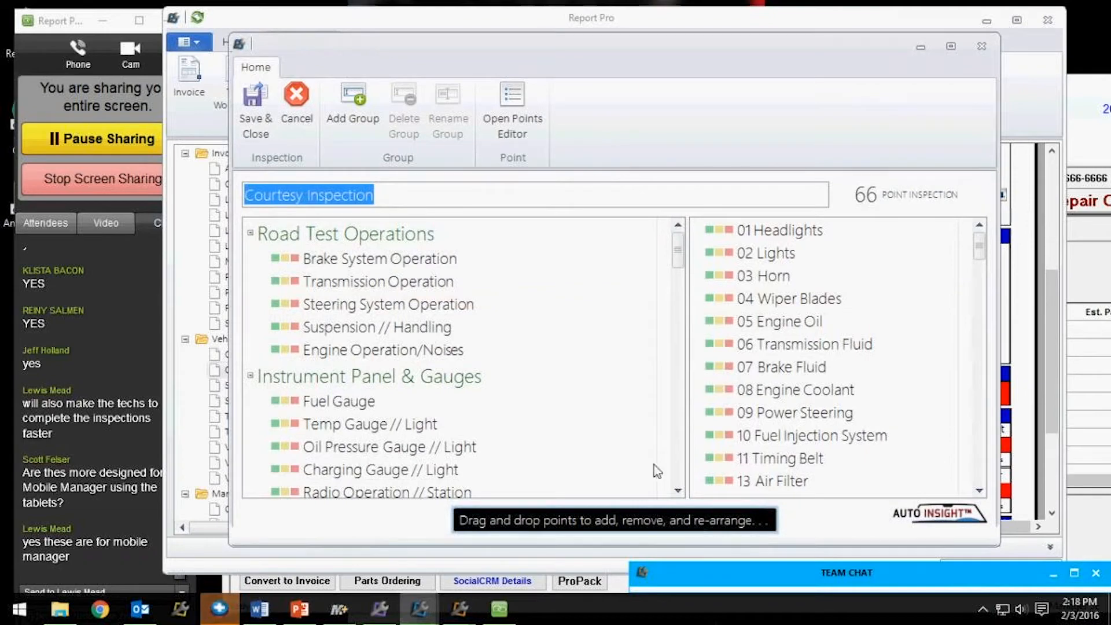
double_click(346, 327)
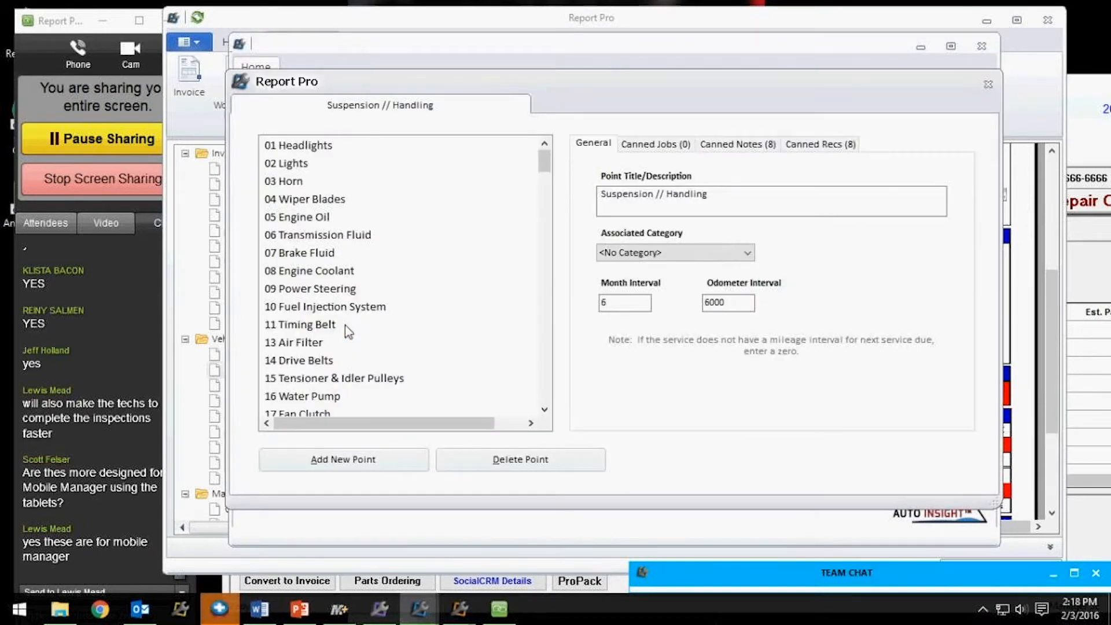
left_click(746, 145)
double_click(726, 179)
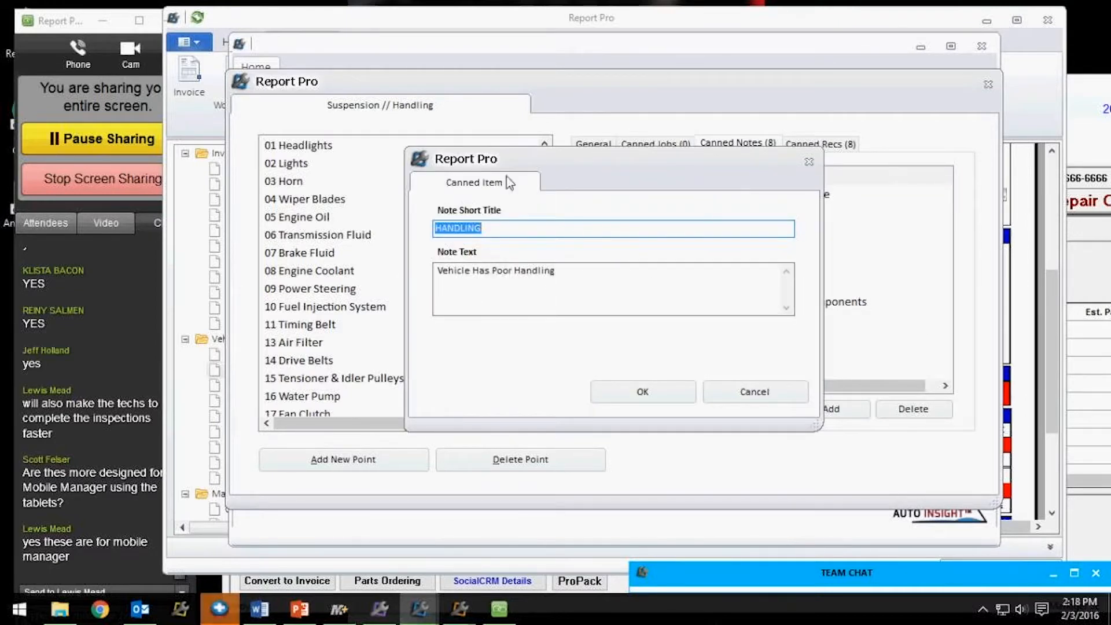
left_click(810, 162)
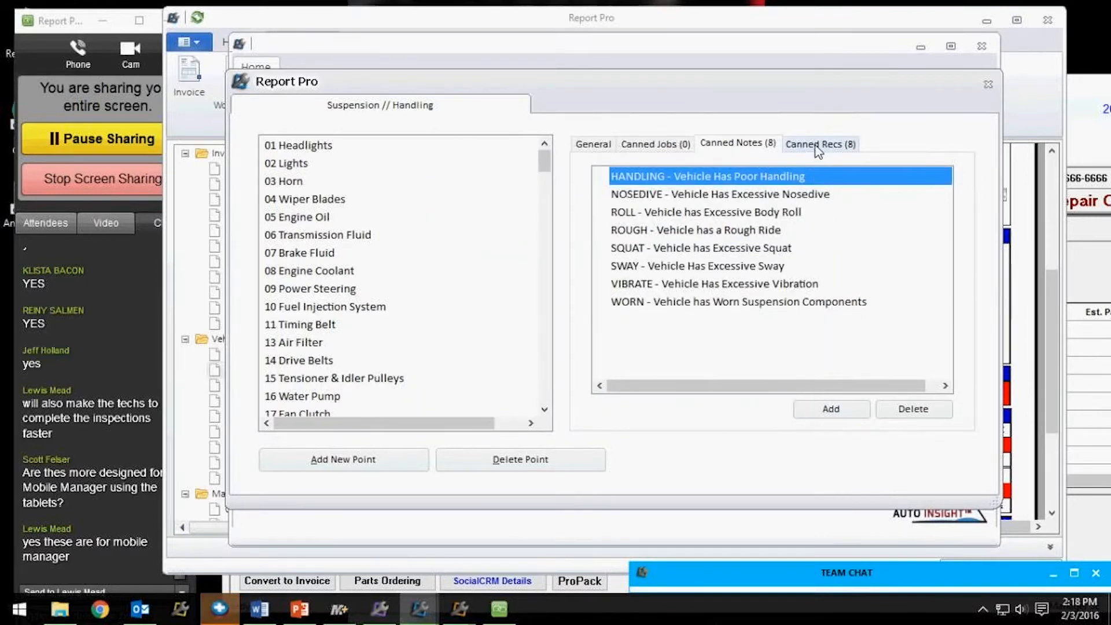
left_click(817, 150)
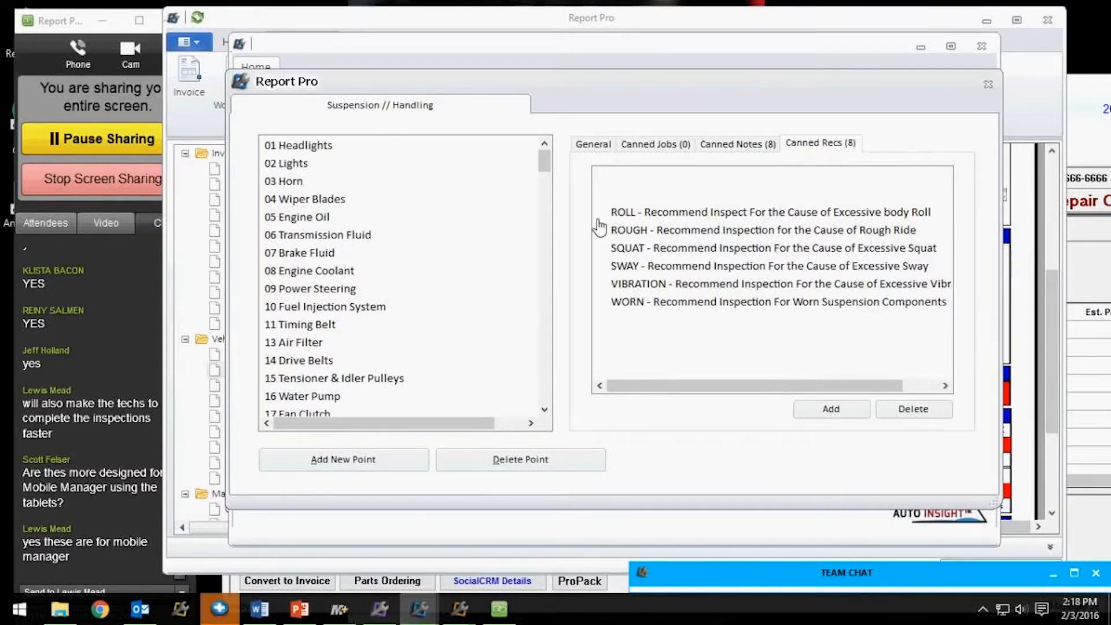
left_click(989, 84)
left_click(1033, 580)
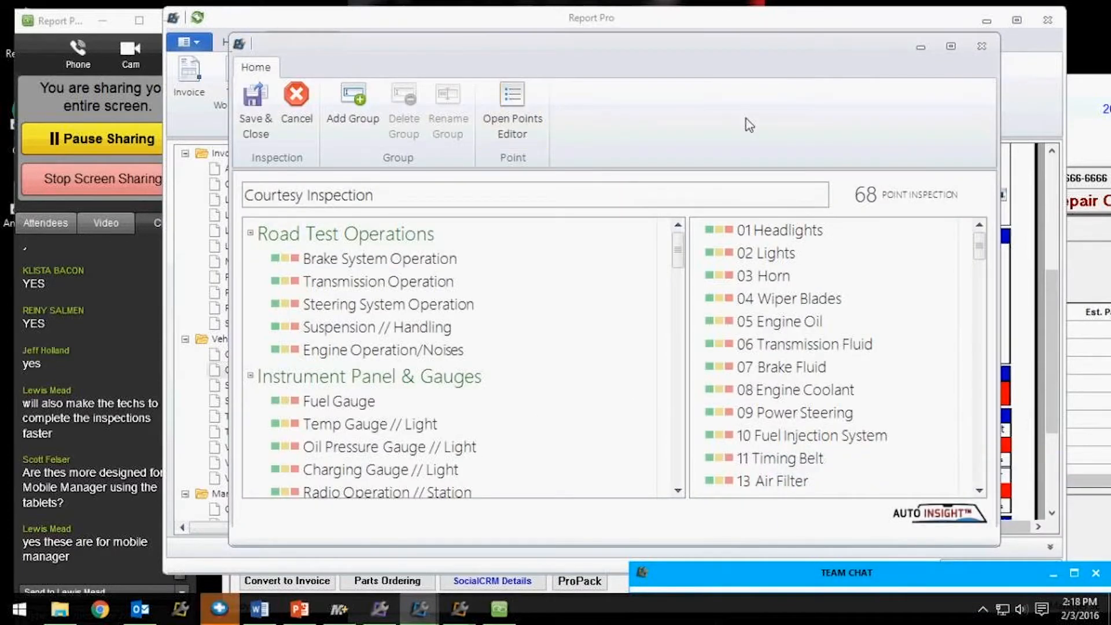
left_click(982, 46)
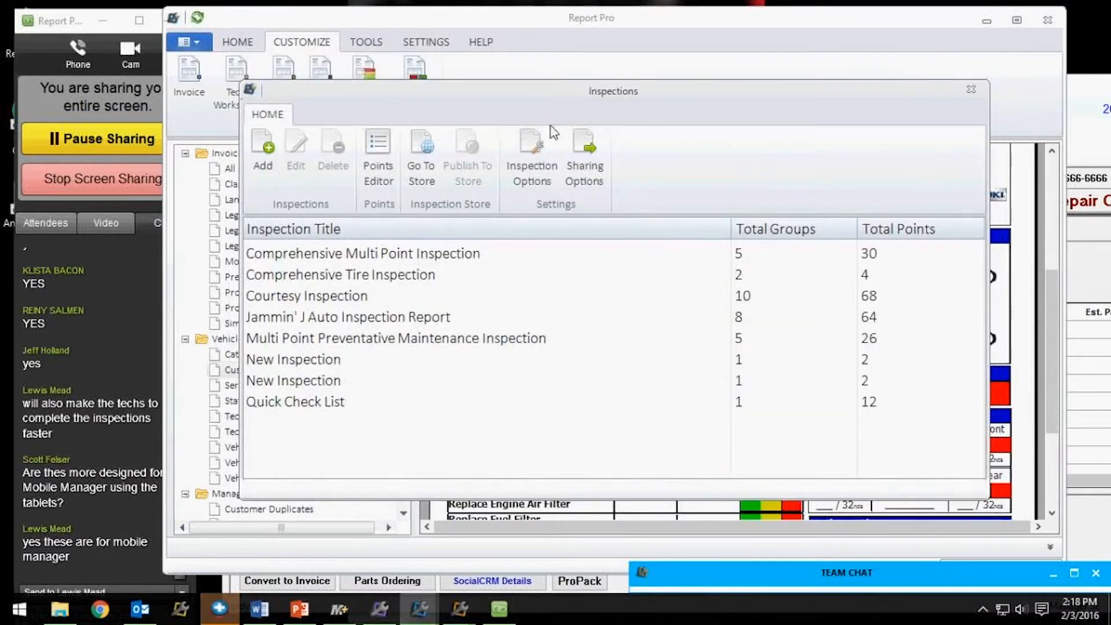
Review the text and email sharing messages in the inspection sharing options, including the available wildcards, and close the settings.
left_click(585, 174)
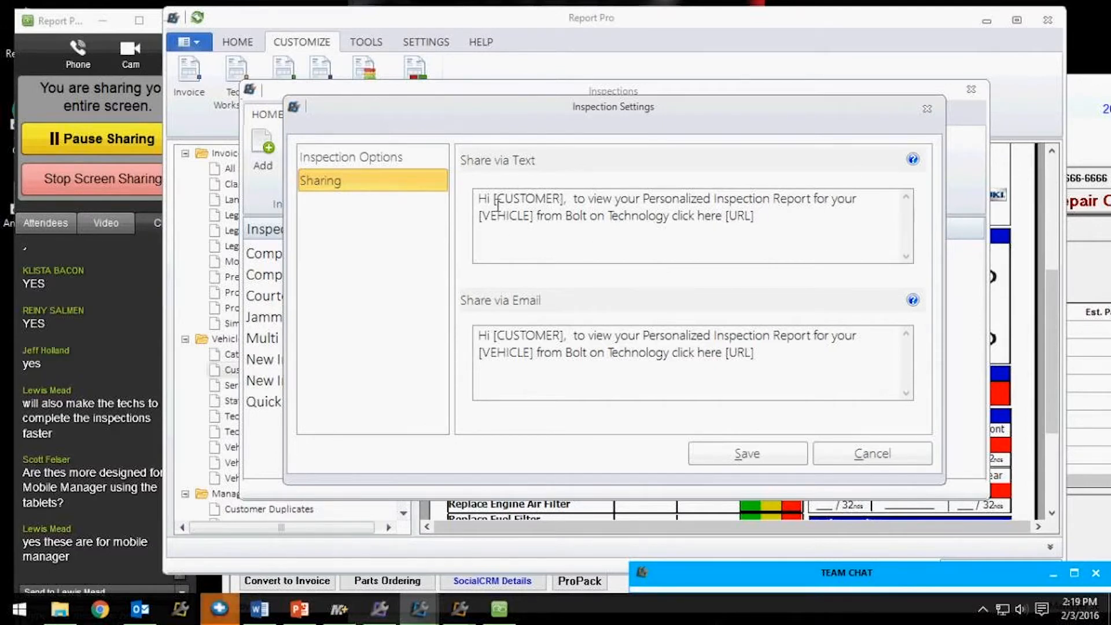
left_click(914, 161)
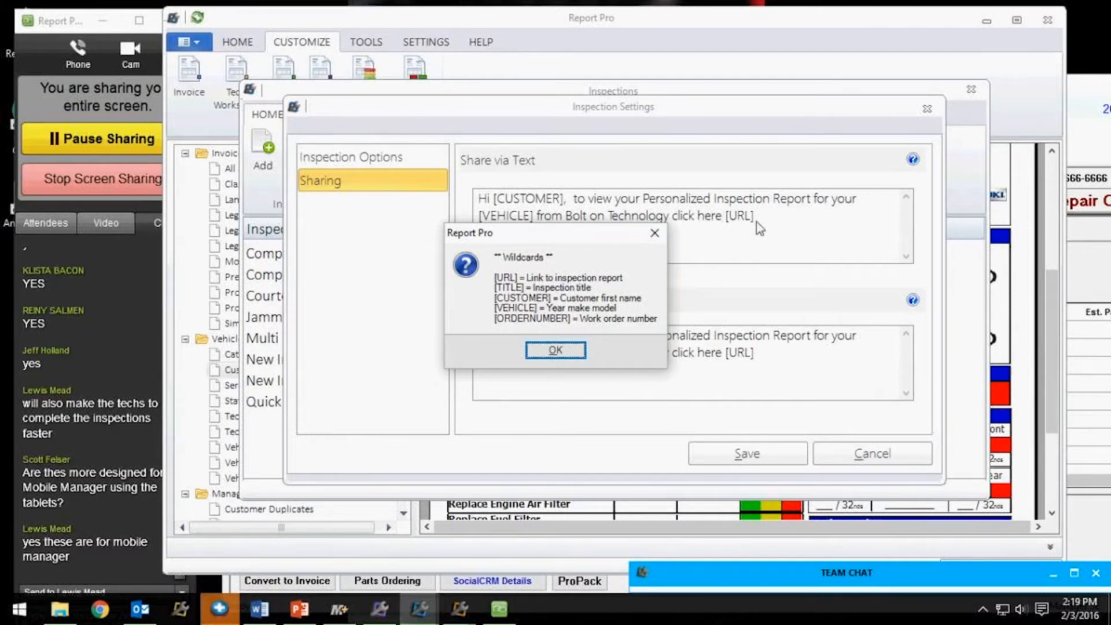
left_click_drag(613, 238, 683, 248)
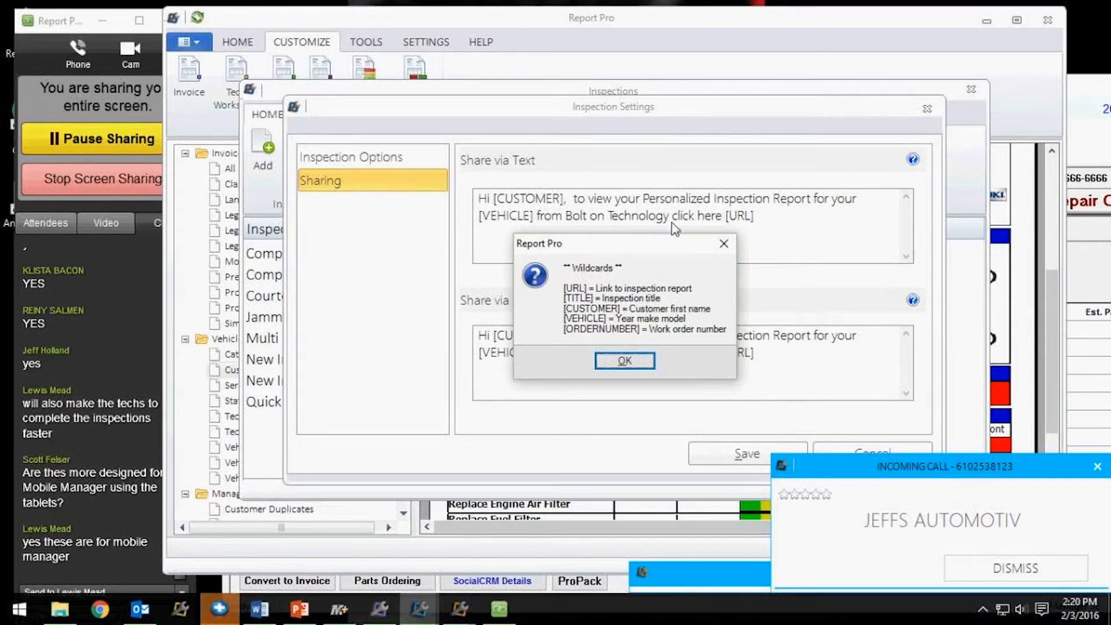
left_click(618, 361)
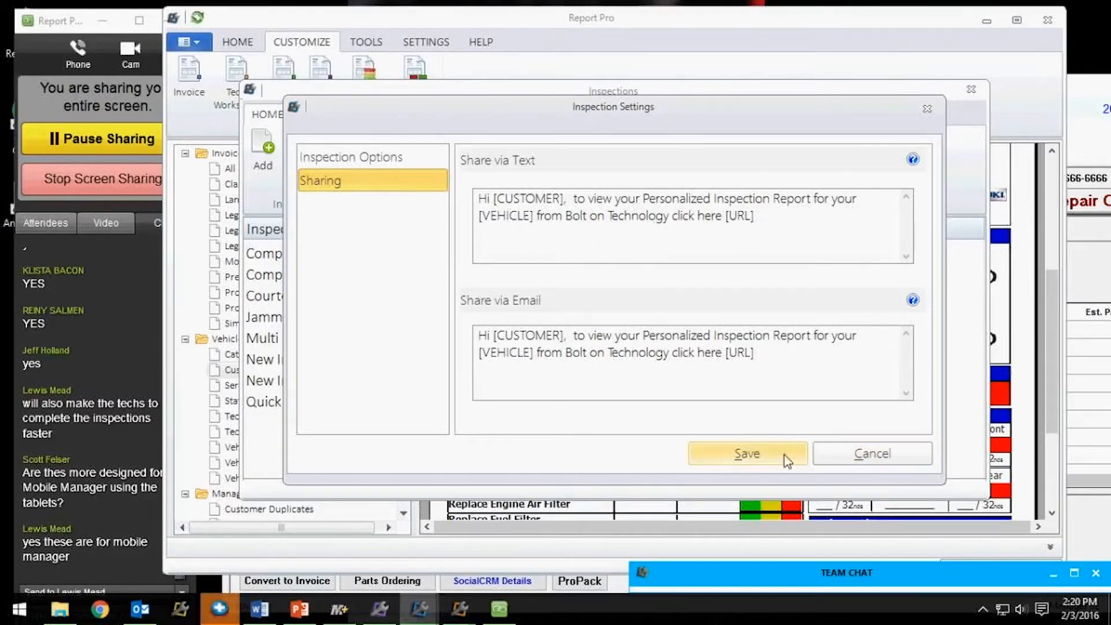
left_click(927, 109)
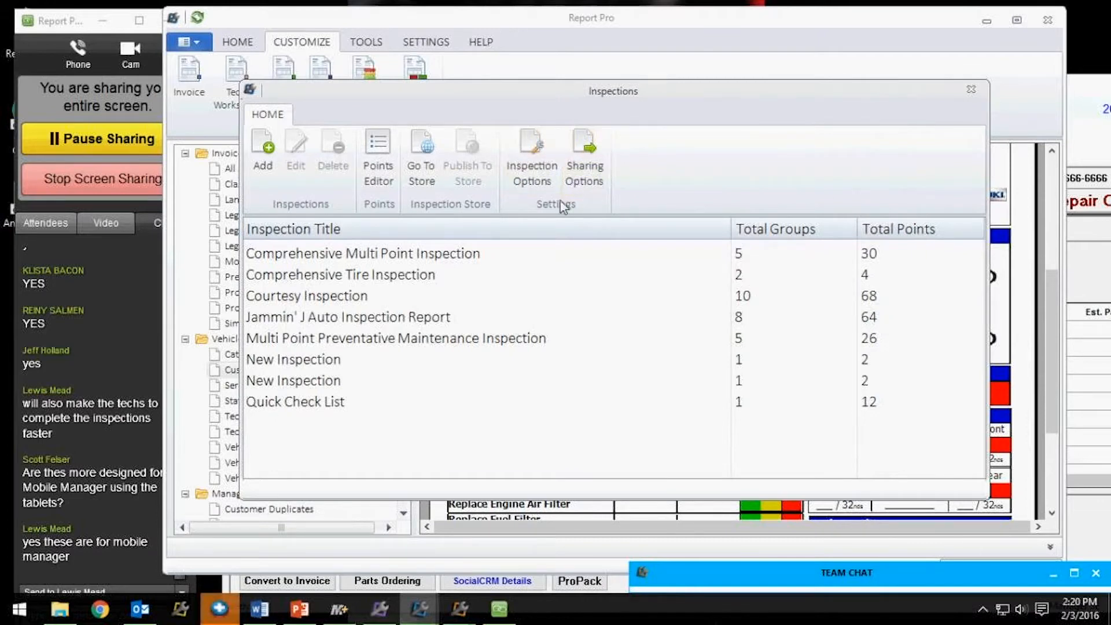
Review the inspection options for adding work order labor to new inspections, save the settings and close the inspections list.
left_click(530, 164)
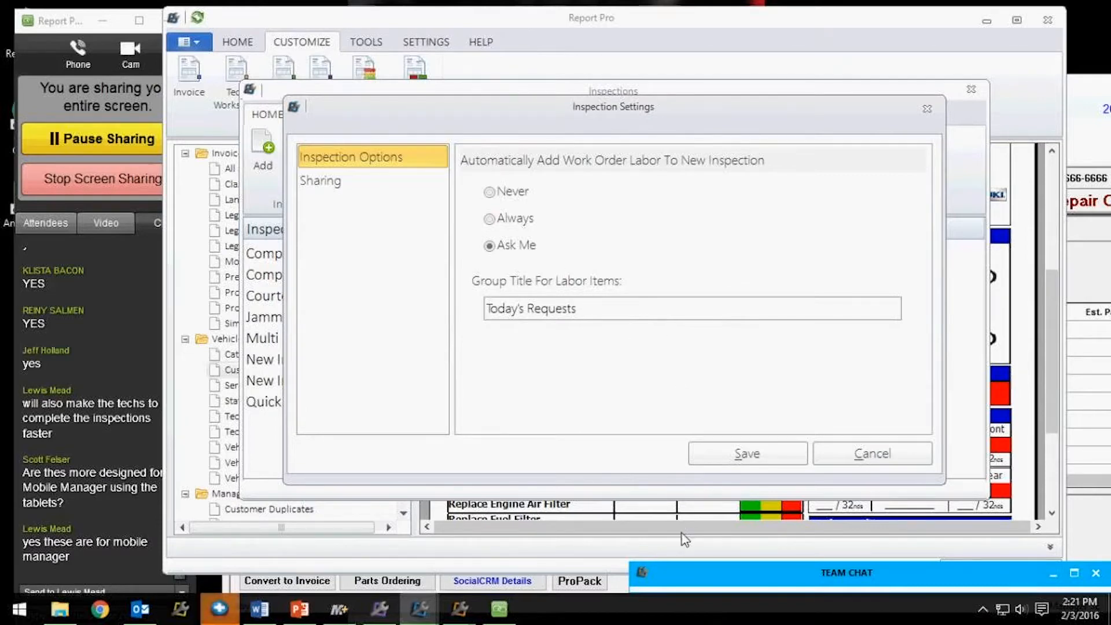
left_click(748, 455)
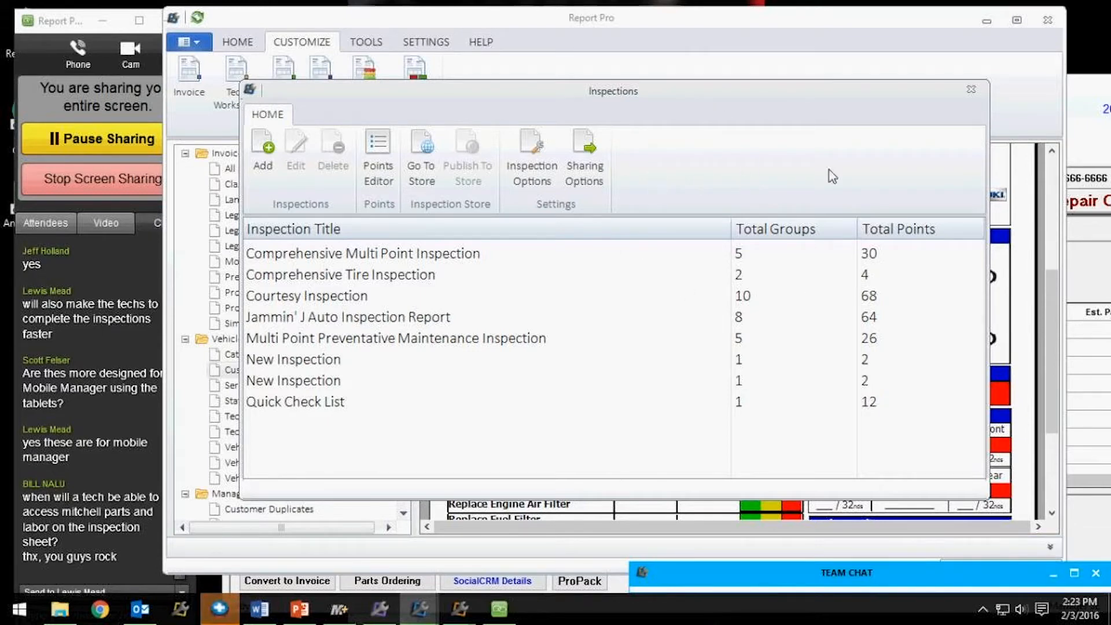
left_click(971, 89)
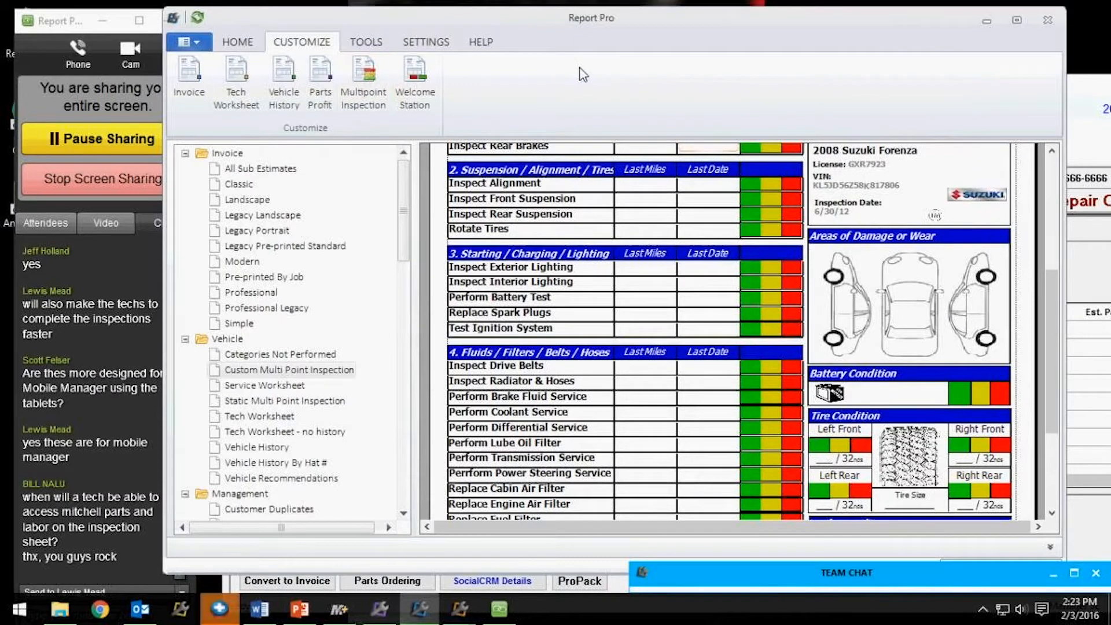
Examine the Welcome Station's popular jobs and the summer, winter and fall seasonal upsells, including the blank form for a new winter upsell.
left_click(415, 67)
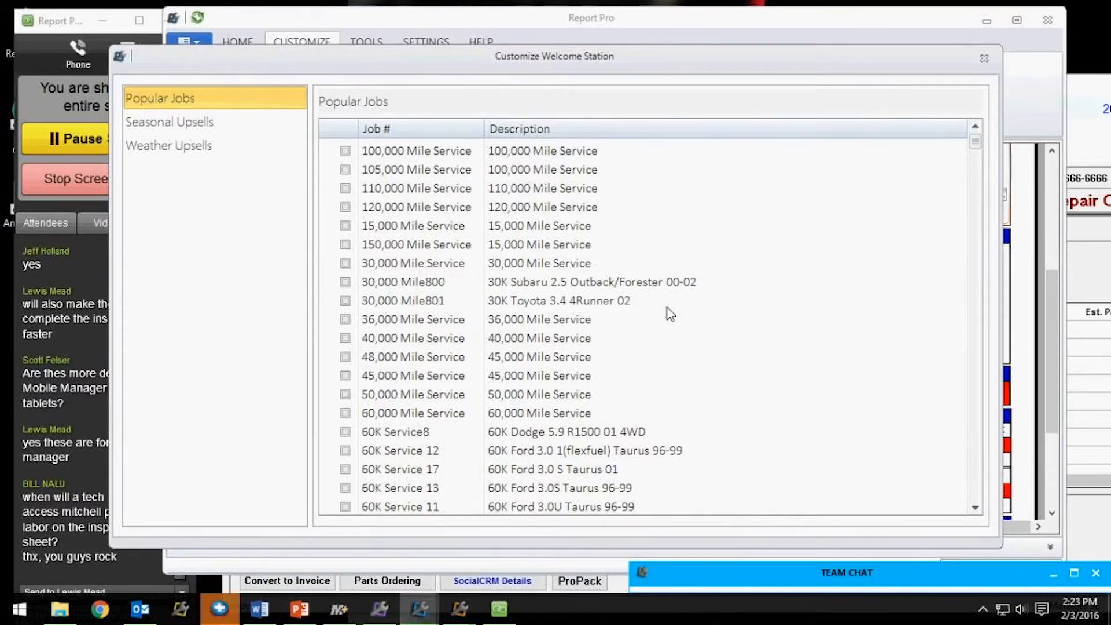
left_click(192, 126)
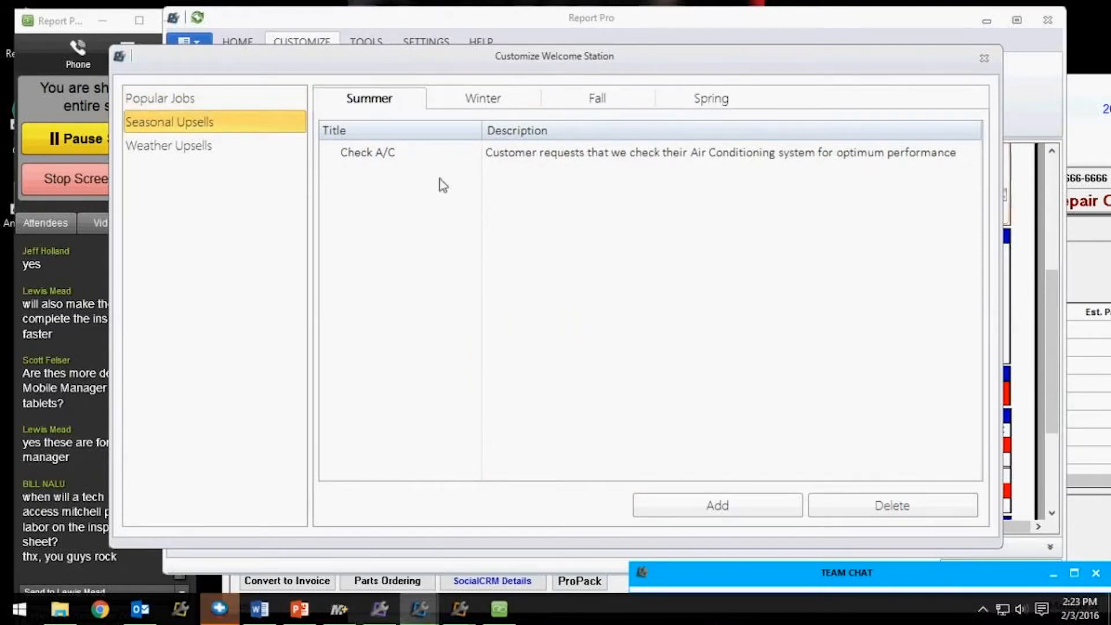
left_click(501, 101)
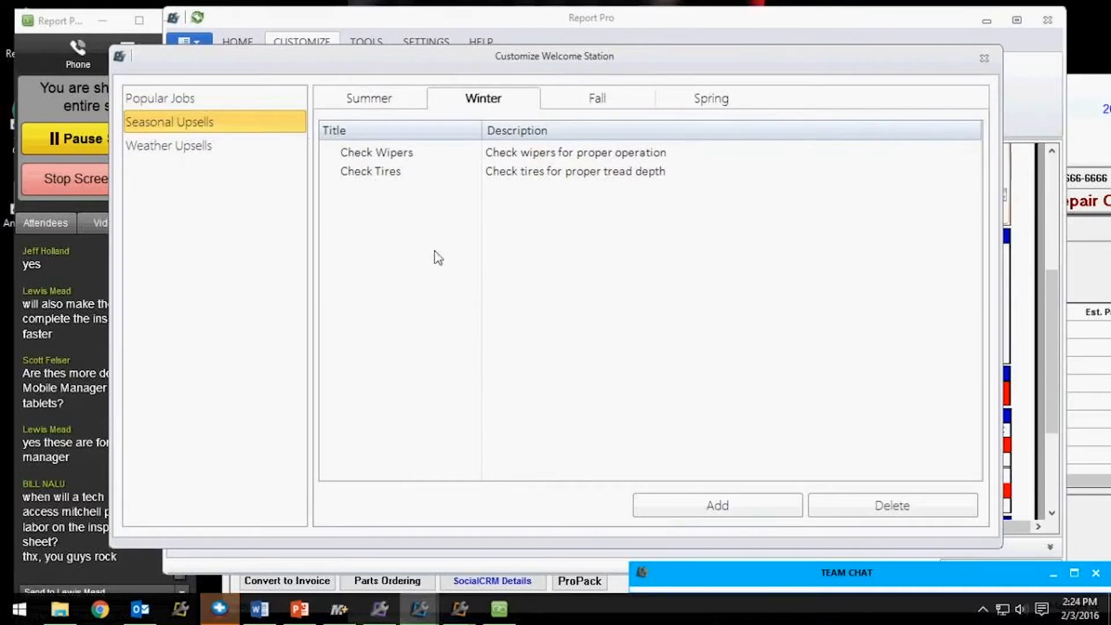
left_click(738, 513)
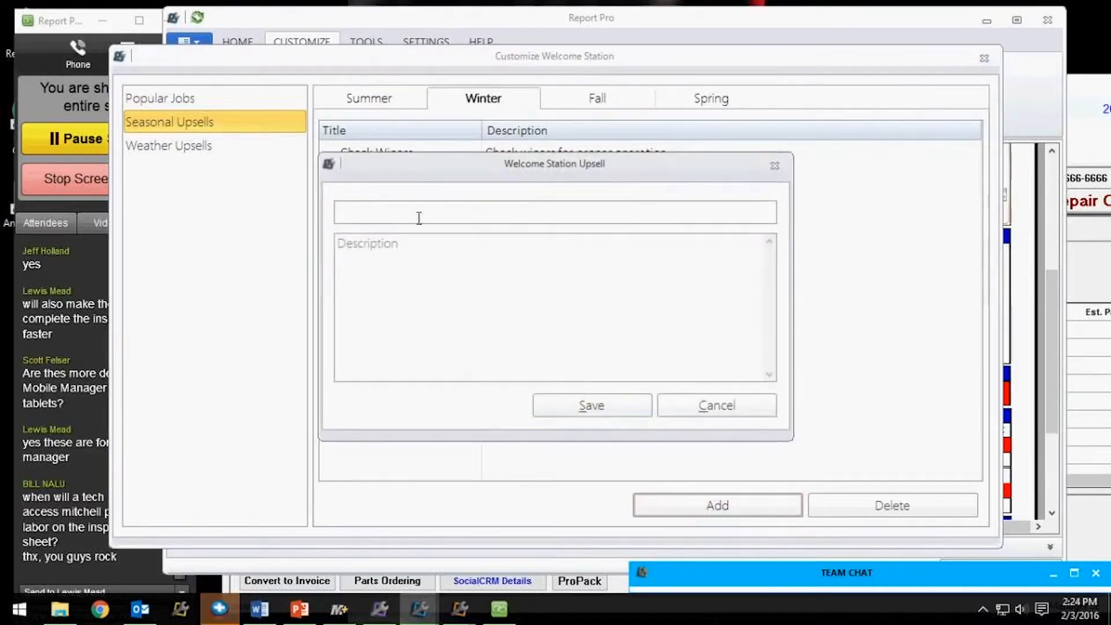
left_click_drag(527, 180, 542, 221)
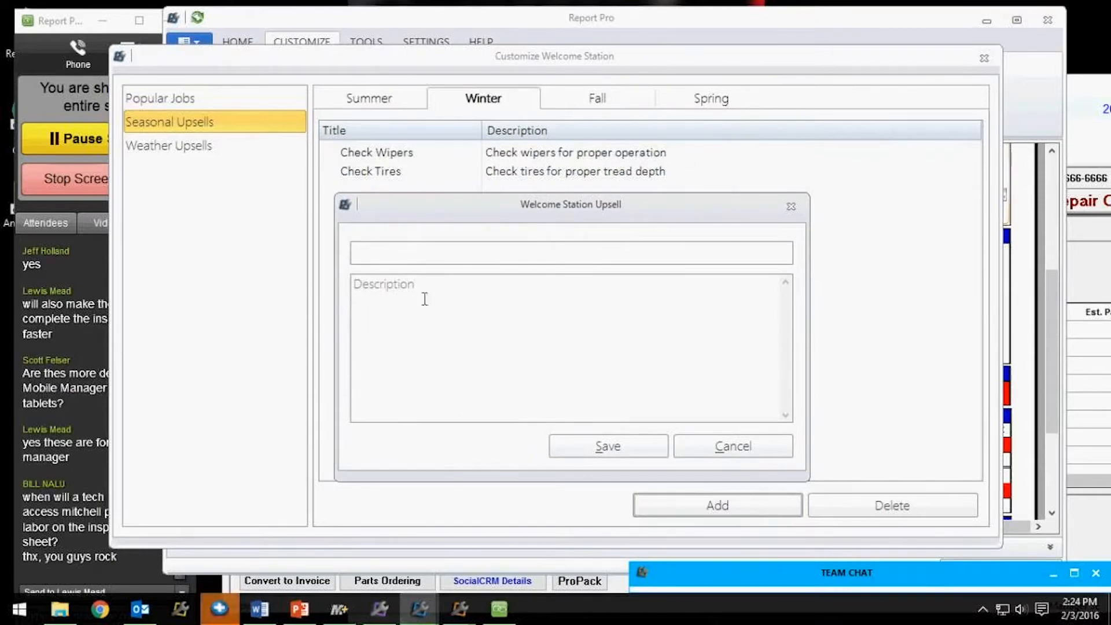
left_click(790, 207)
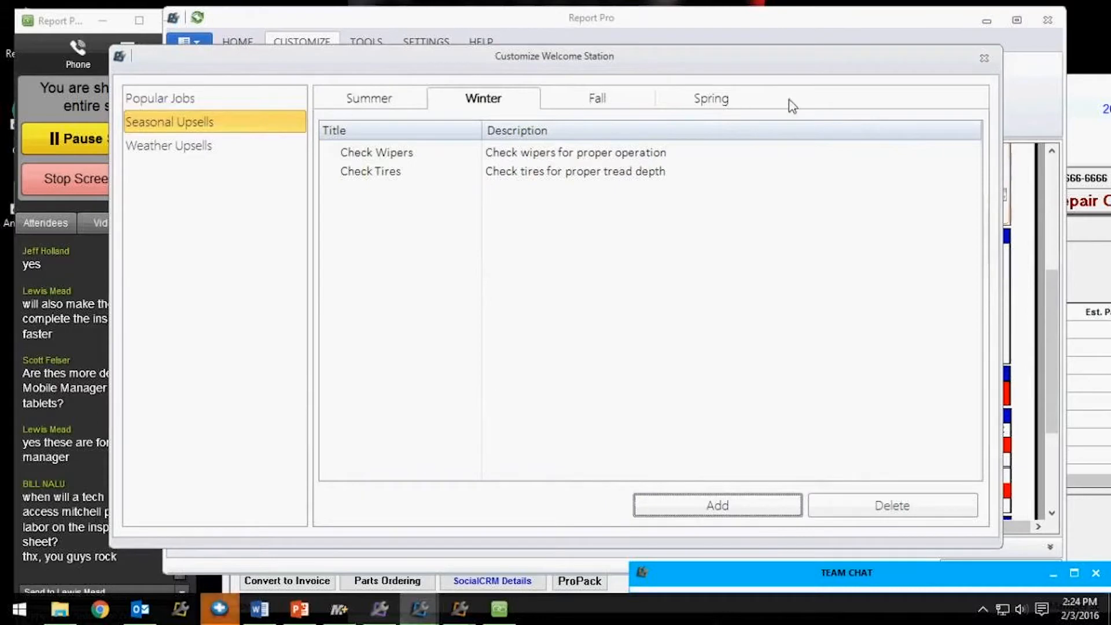
left_click(605, 103)
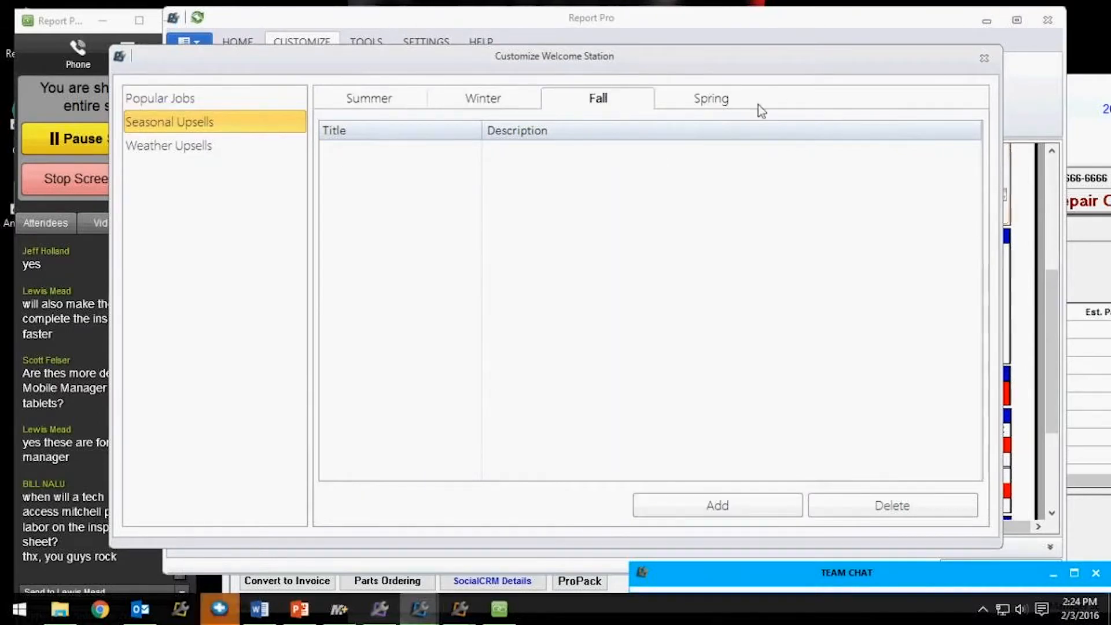
Examine the Welcome Station's weather upsells for rain, snow, extreme cold and extreme heat, and close the Welcome Station customization.
left_click(140, 148)
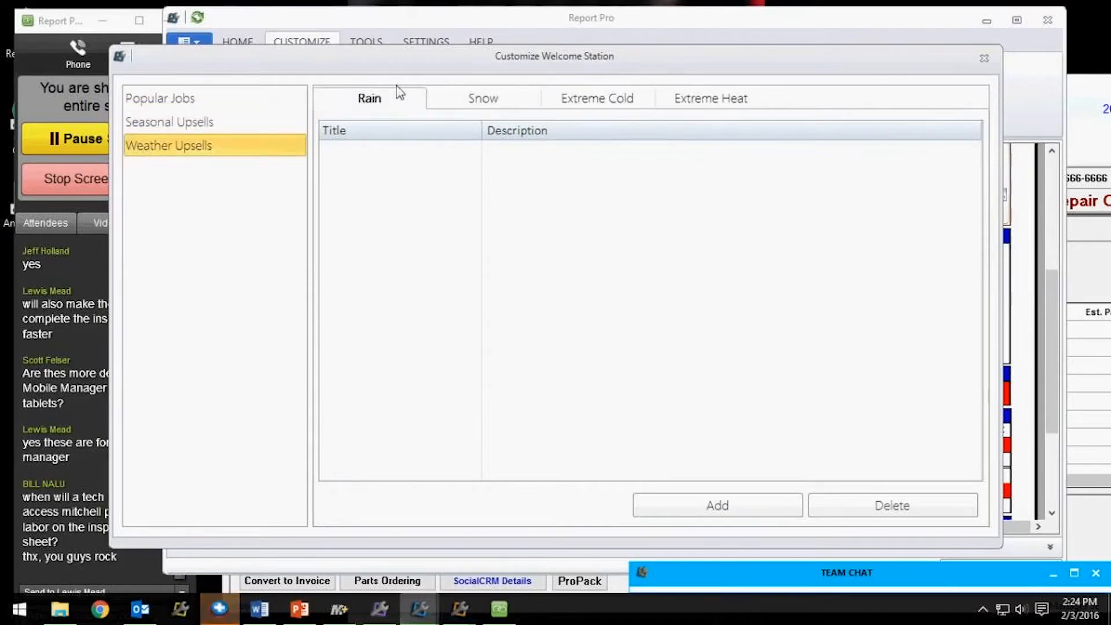
left_click(498, 103)
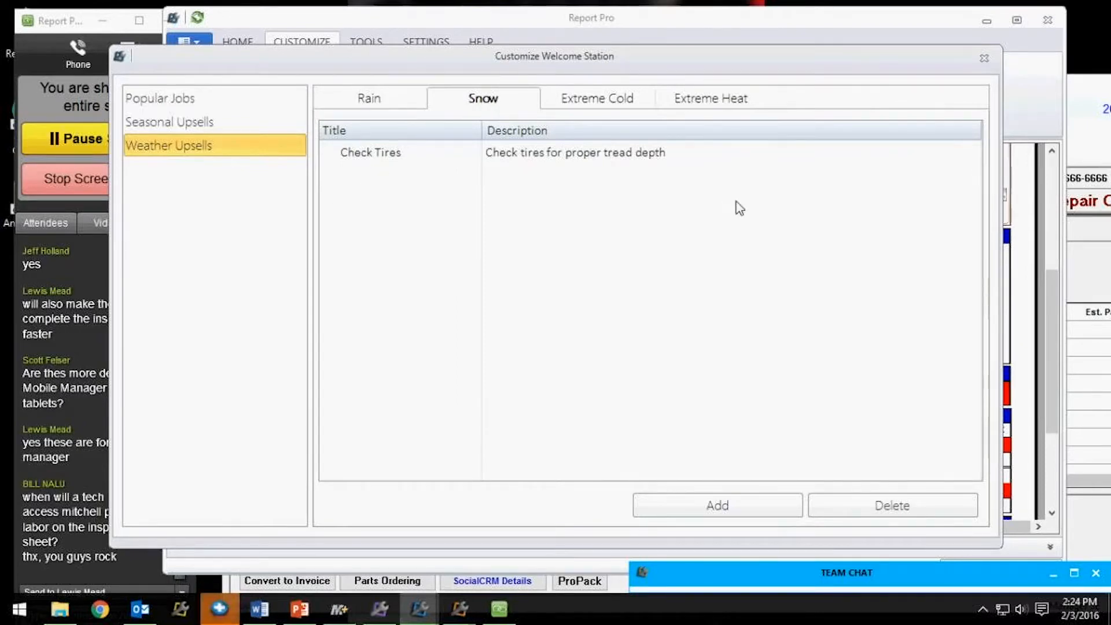
left_click(624, 104)
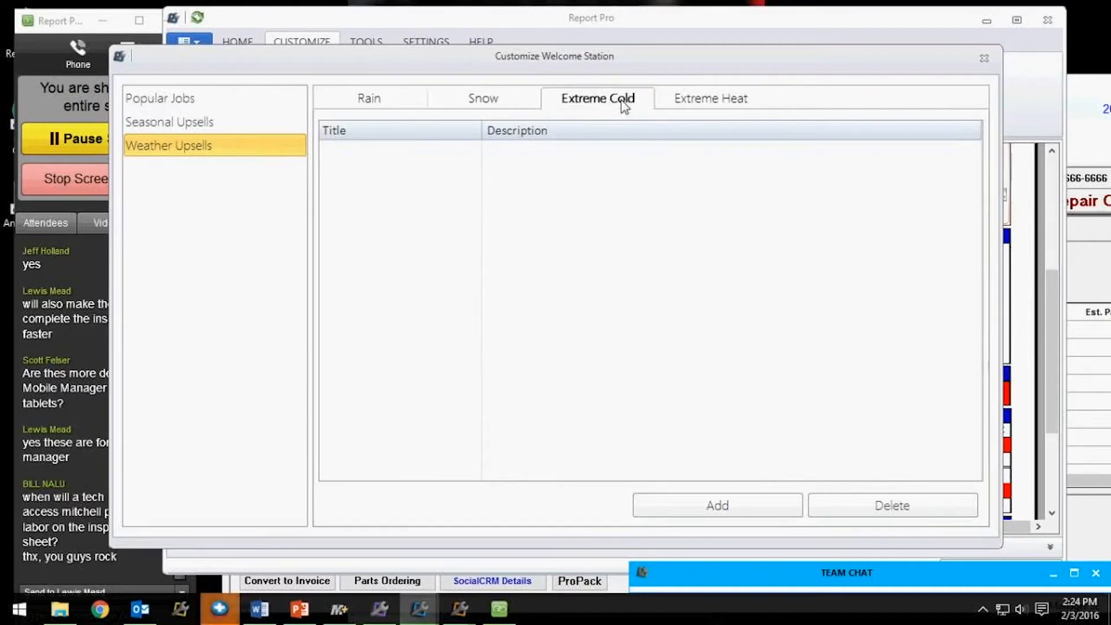
left_click(698, 103)
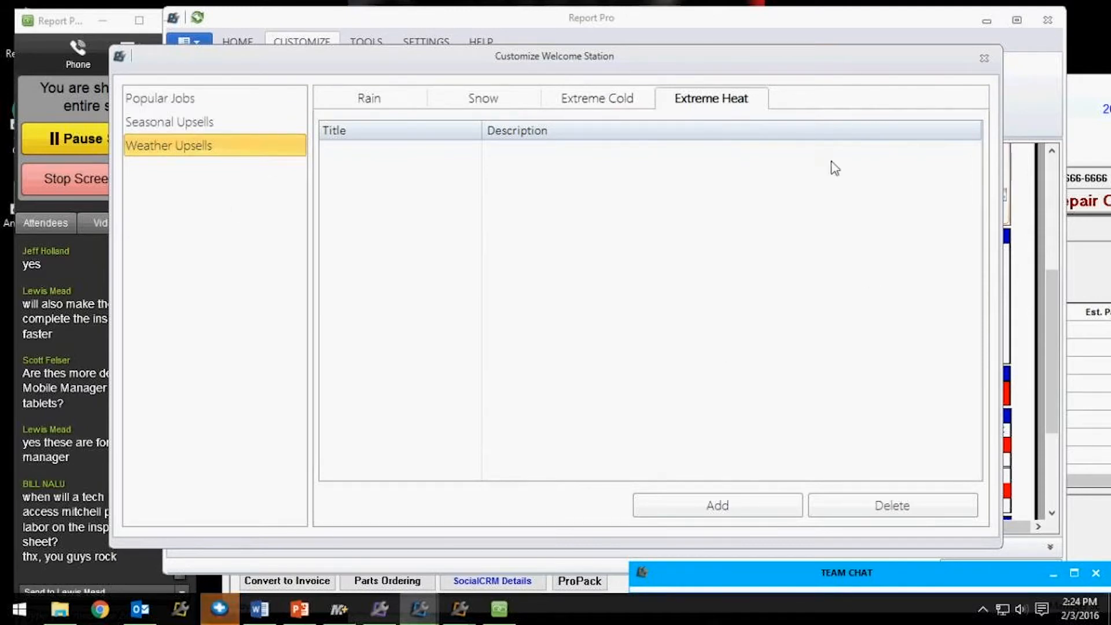
left_click(983, 62)
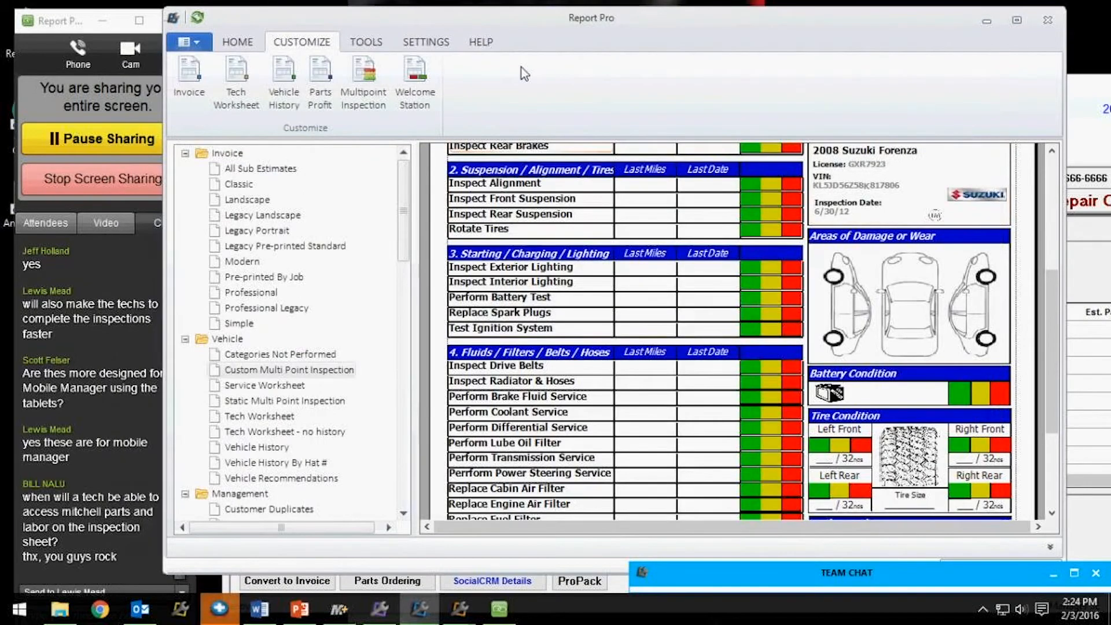
Open the email settings, dismiss the Email Setup Wizard, review the mail server and default message options, and close the settings without saving.
left_click(238, 42)
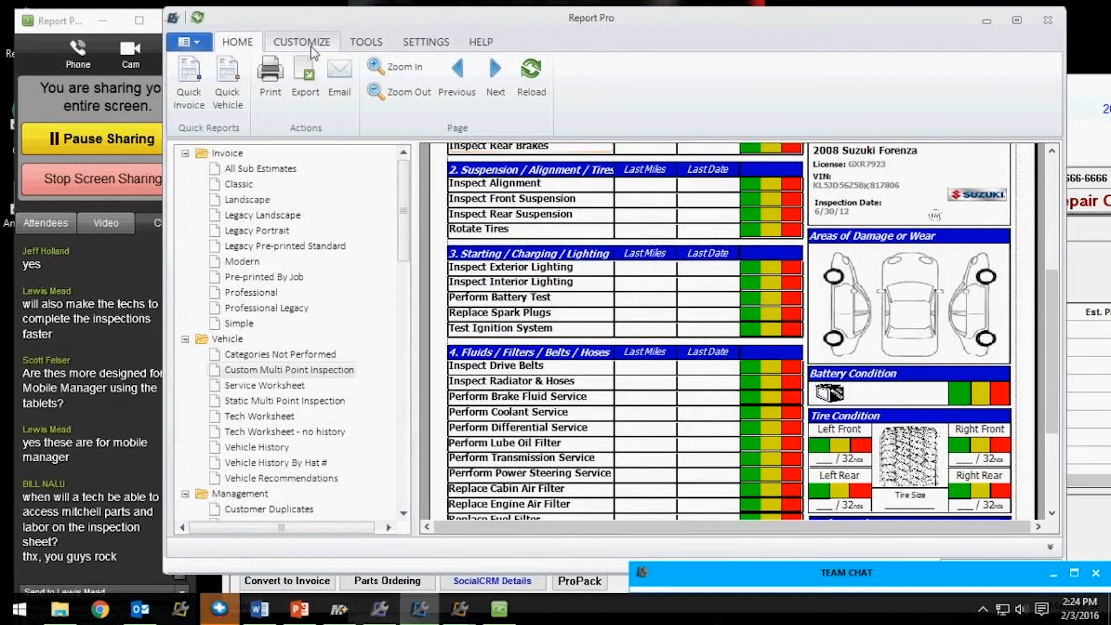
left_click(425, 46)
left_click(344, 99)
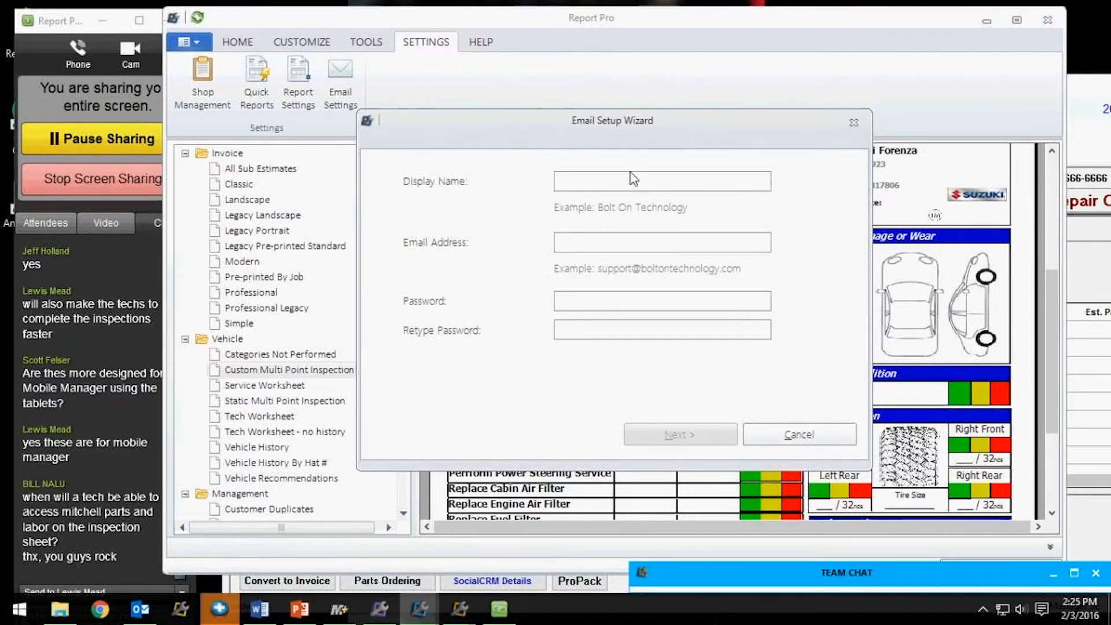
left_click(854, 123)
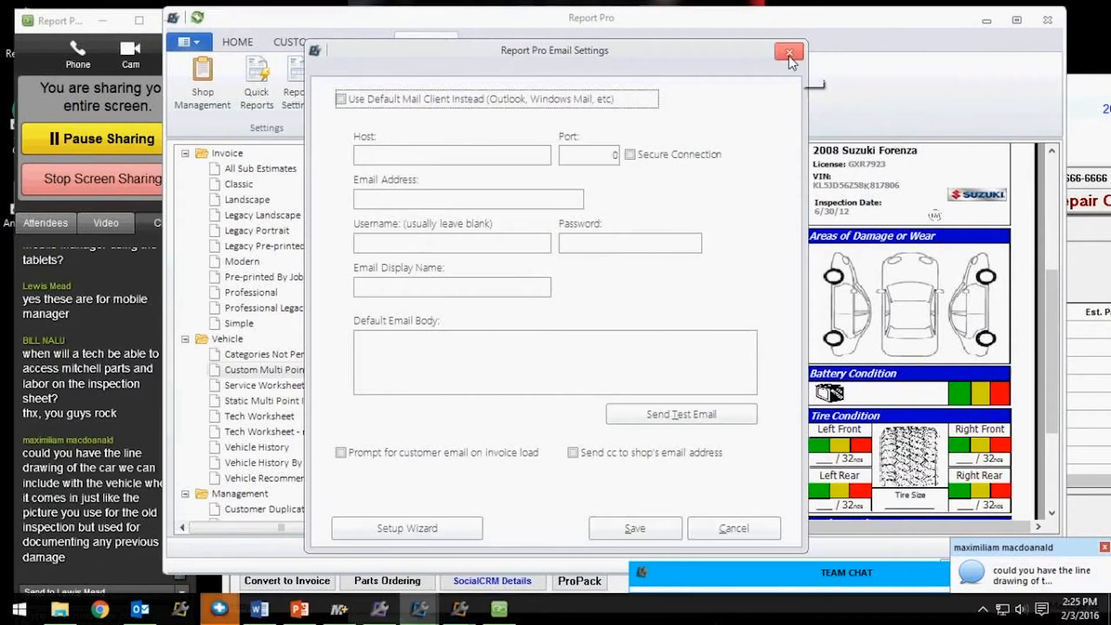
left_click(790, 52)
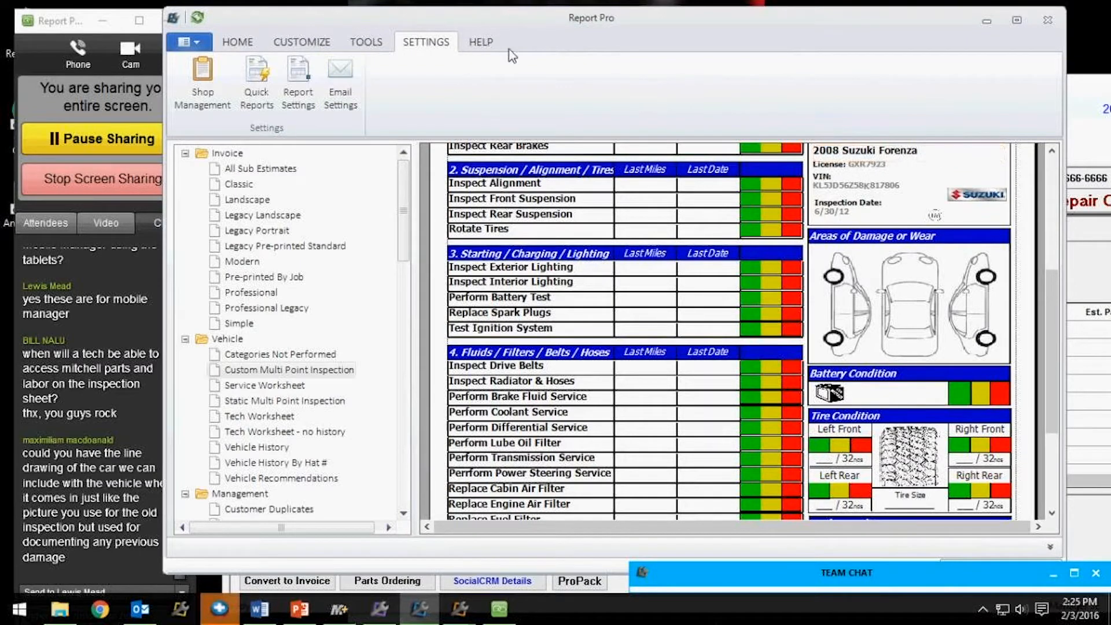
left_click_drag(515, 27, 546, 29)
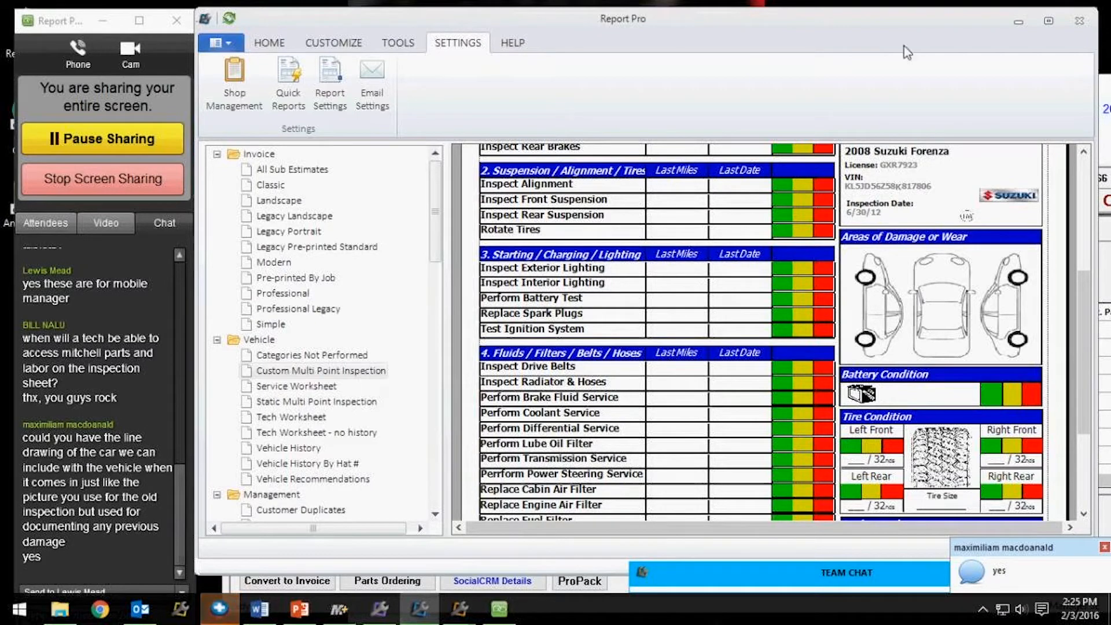
Open the Quick Check List multipoint inspection for editing and create a new inspection point titled "Body Damage" in its points editor.
left_click(335, 43)
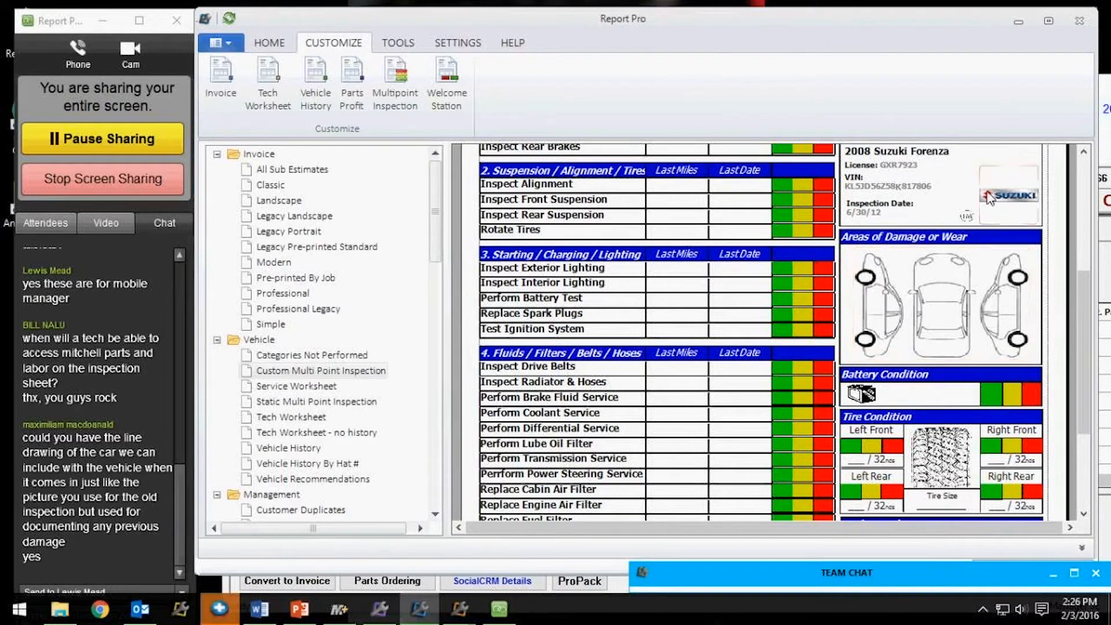
left_click(394, 79)
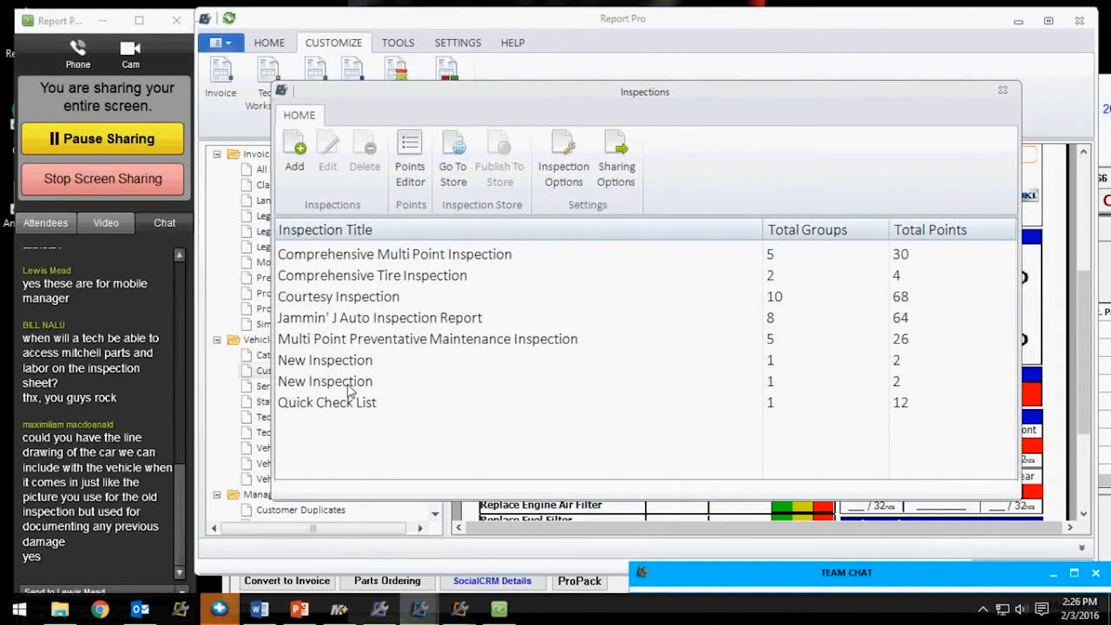
left_click(295, 404)
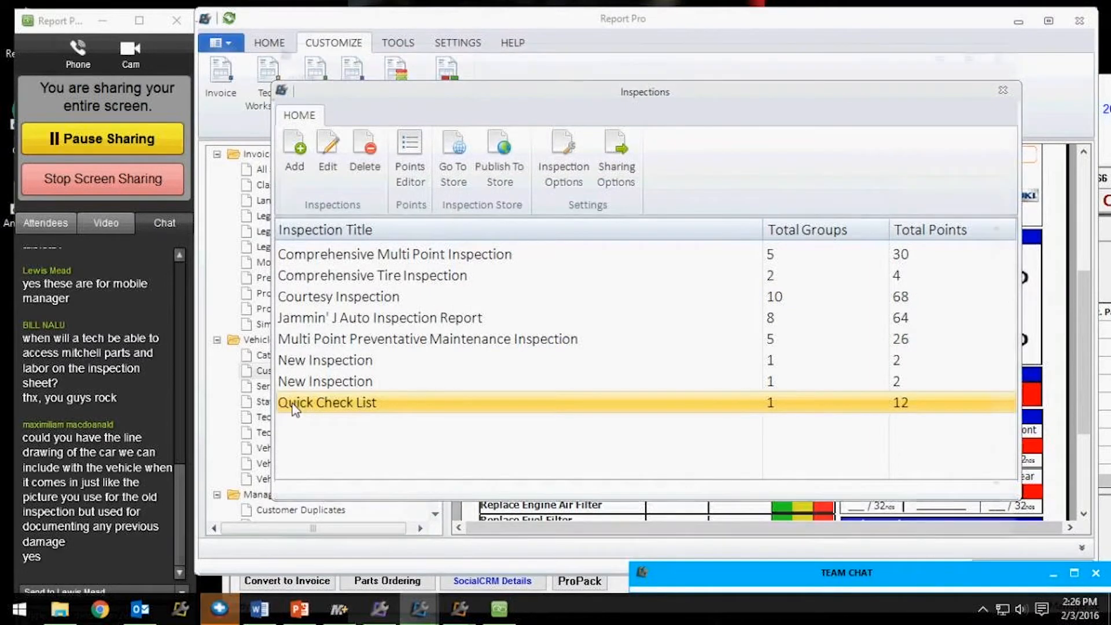
double_click(294, 404)
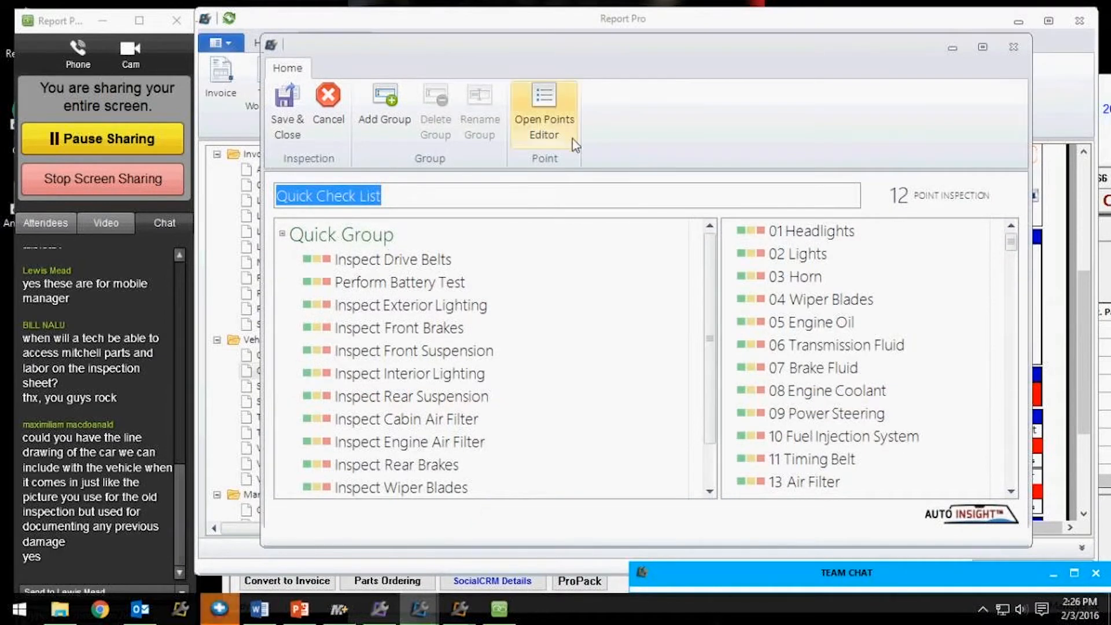
left_click(553, 113)
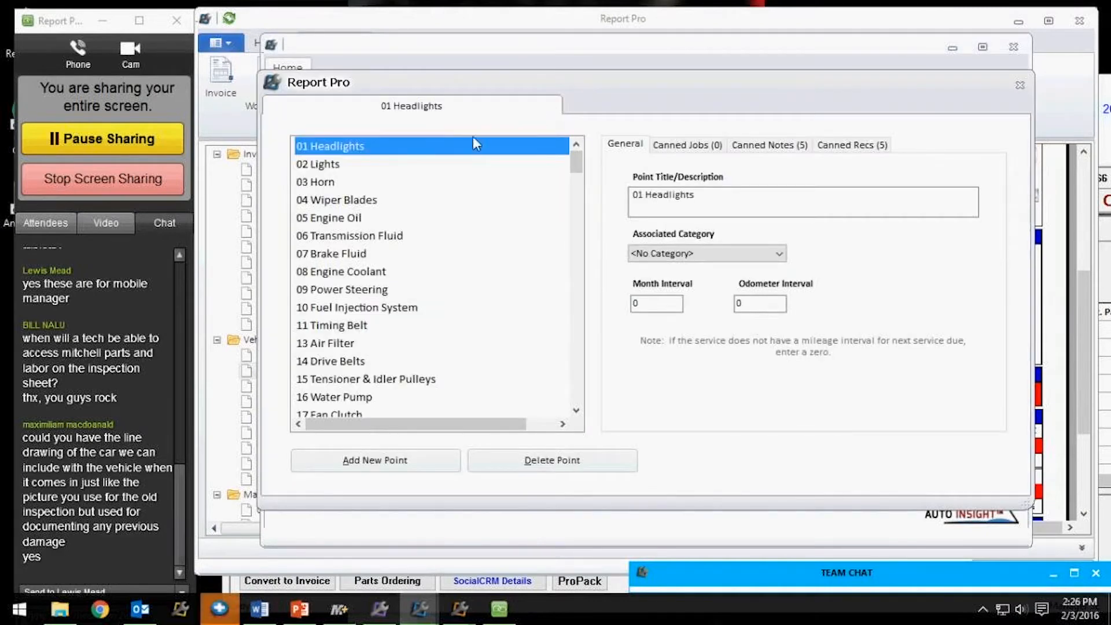
left_click(418, 467)
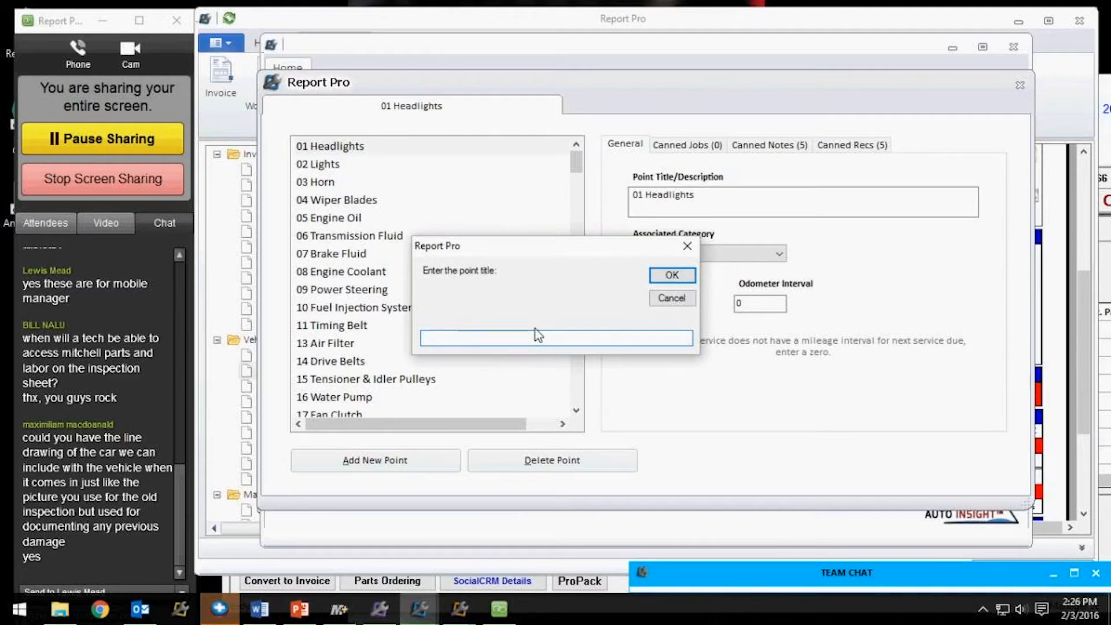
type("Body")
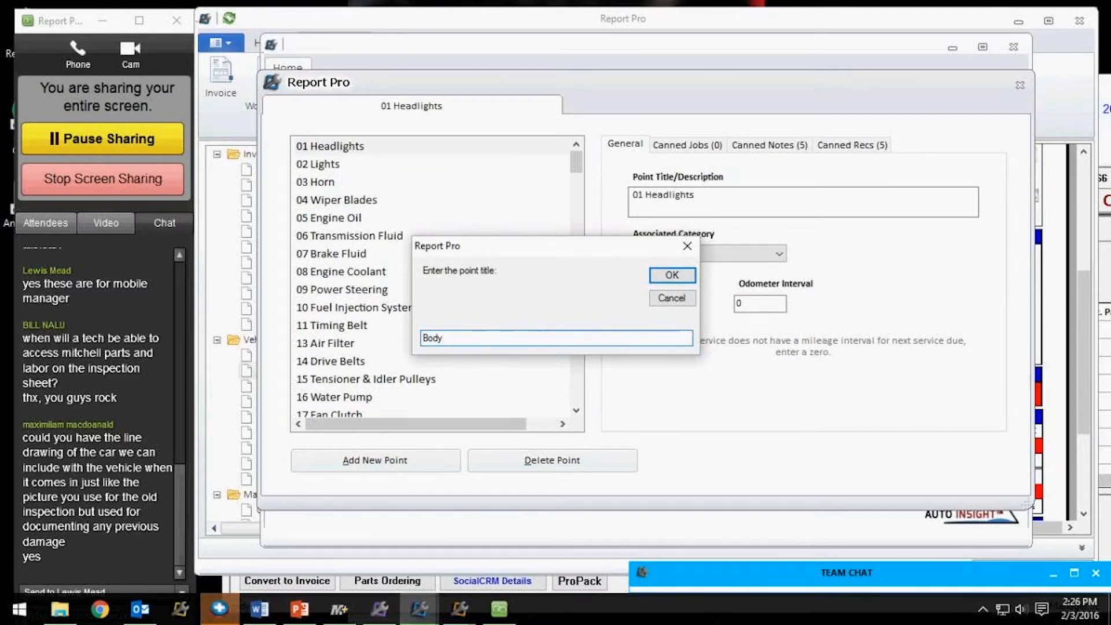
type(" Damage")
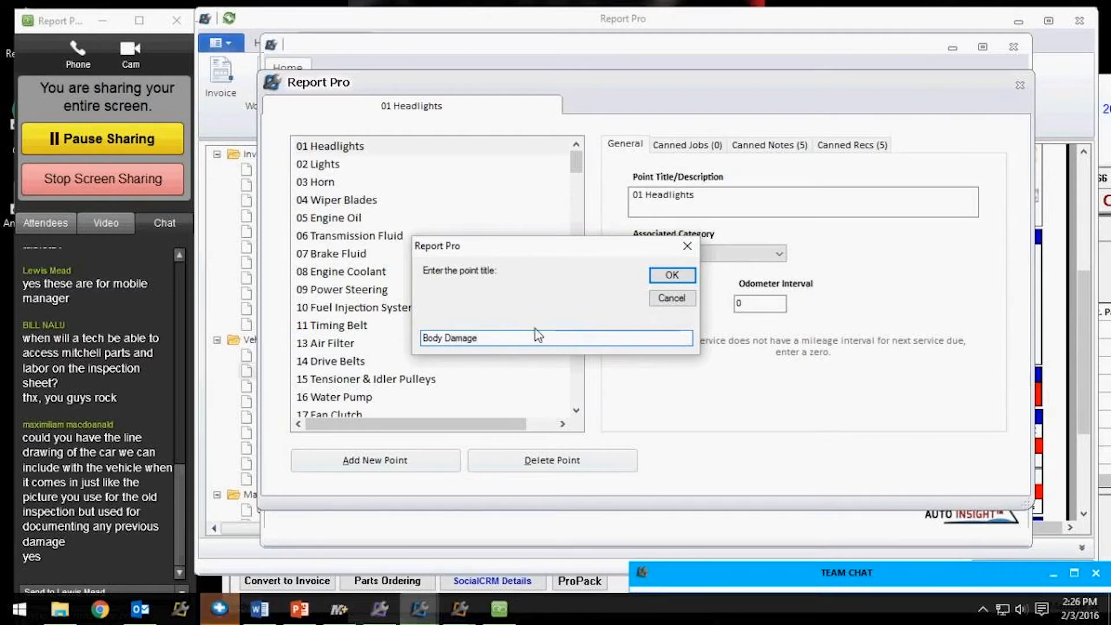
left_click(672, 276)
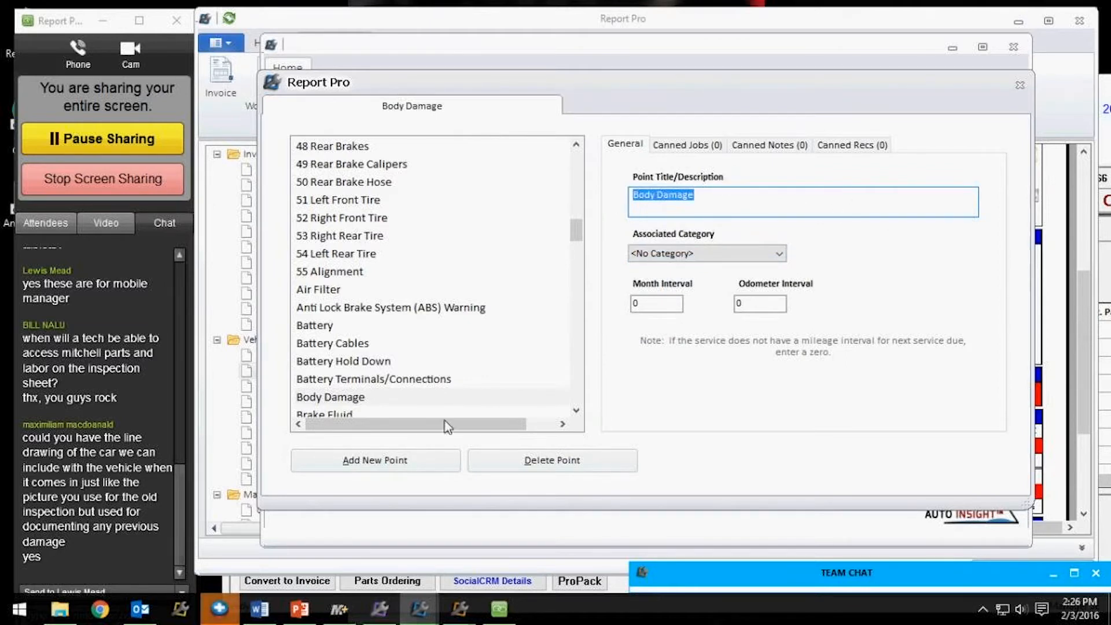
left_click(1020, 84)
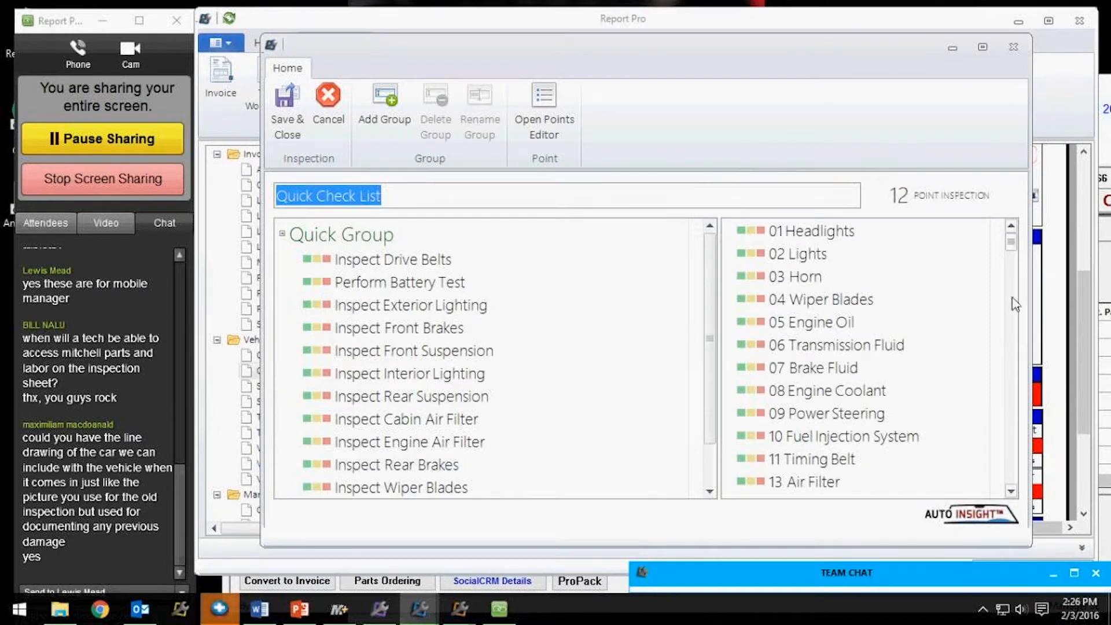
Add the Body Damage point at the start of Quick Group in the Quick Check List, save the inspection and close the inspections list.
left_click_drag(1017, 247, 1068, 345)
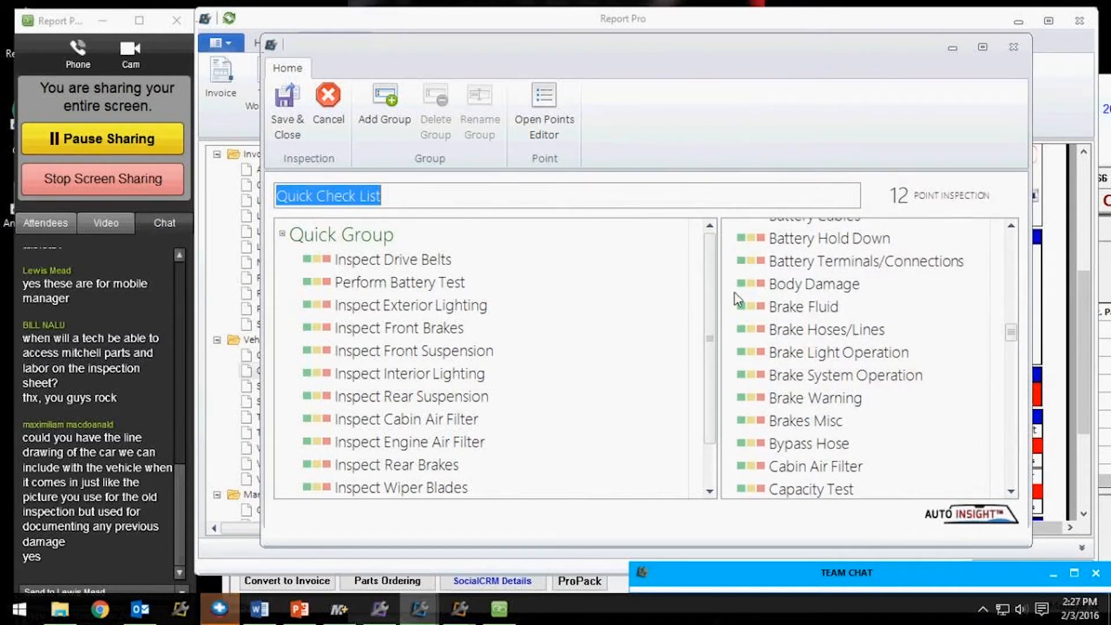
left_click_drag(821, 286, 328, 257)
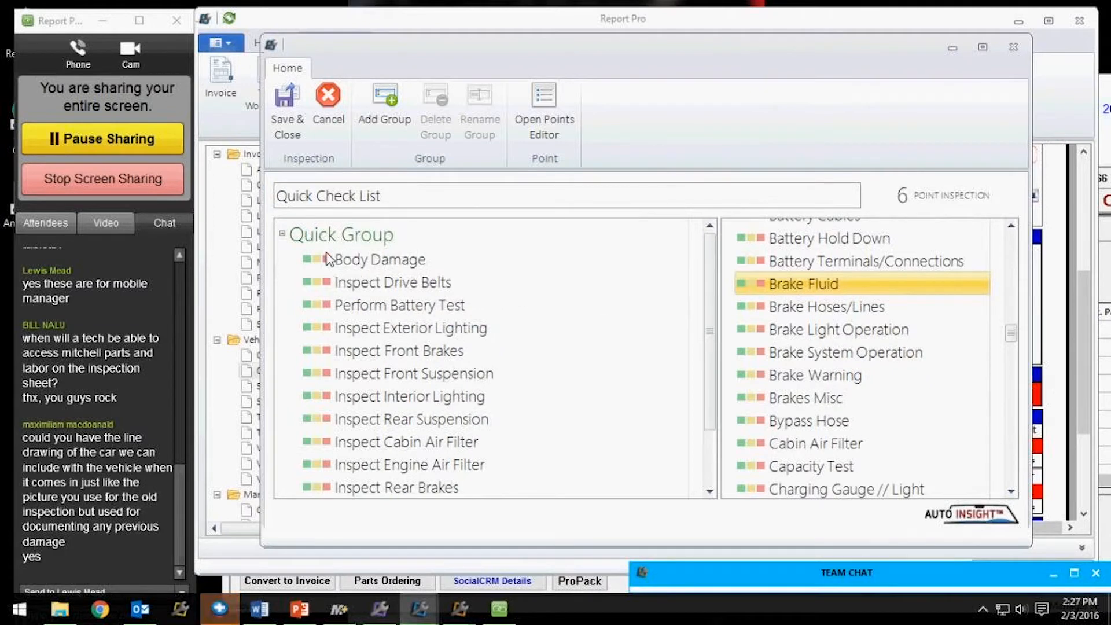
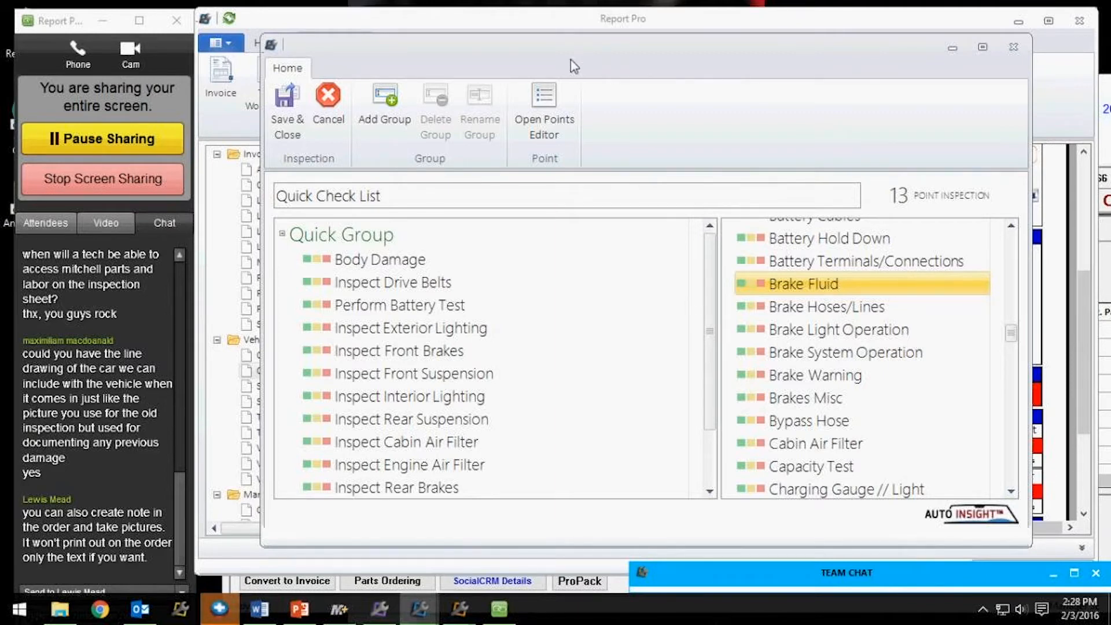
left_click(1014, 50)
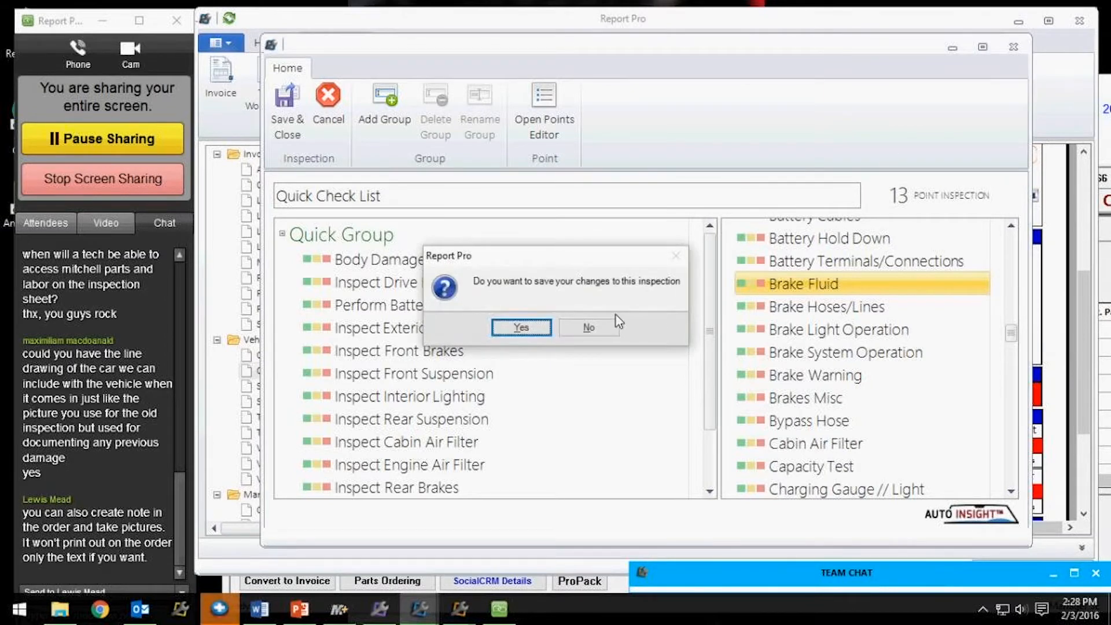
left_click(524, 328)
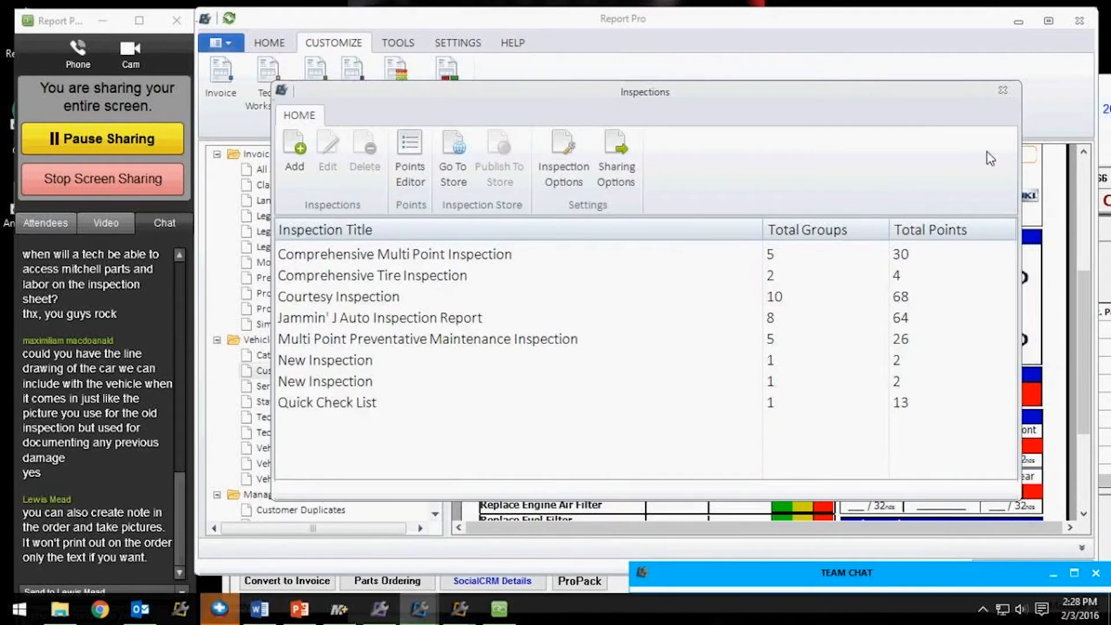
left_click(1003, 90)
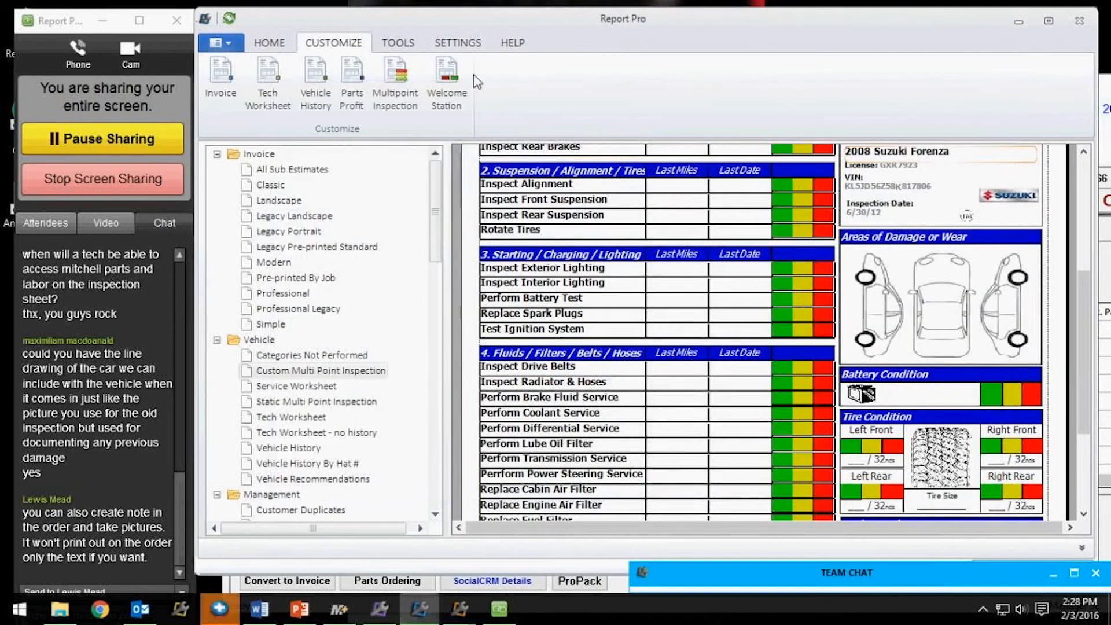
Open the Advanced Coupon Designer from the Coupons section of the invoice customization.
left_click(268, 45)
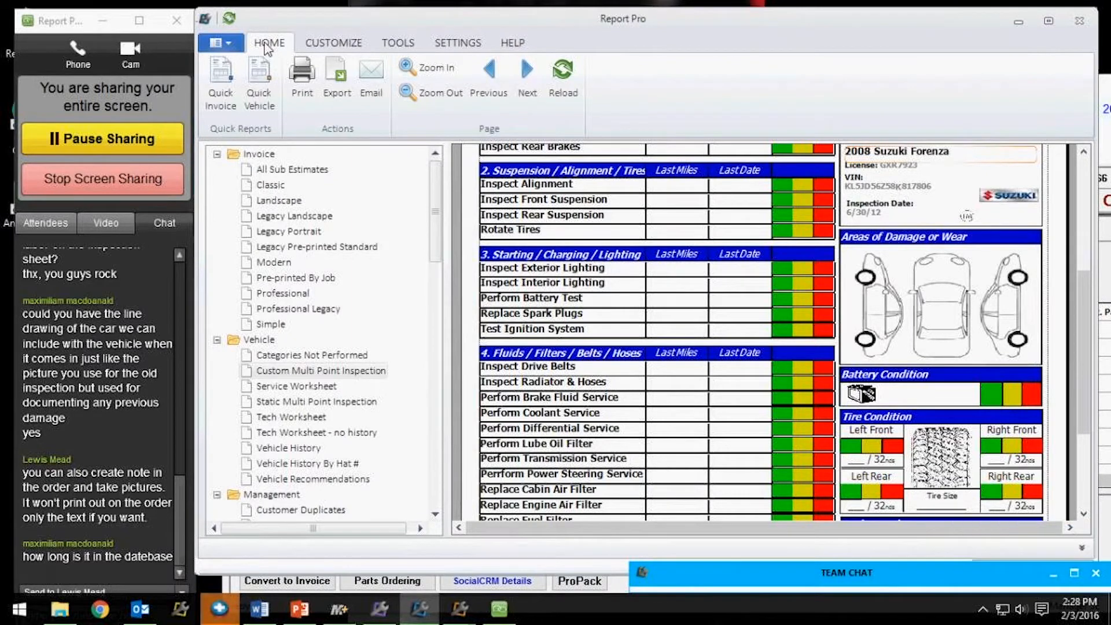
left_click(341, 46)
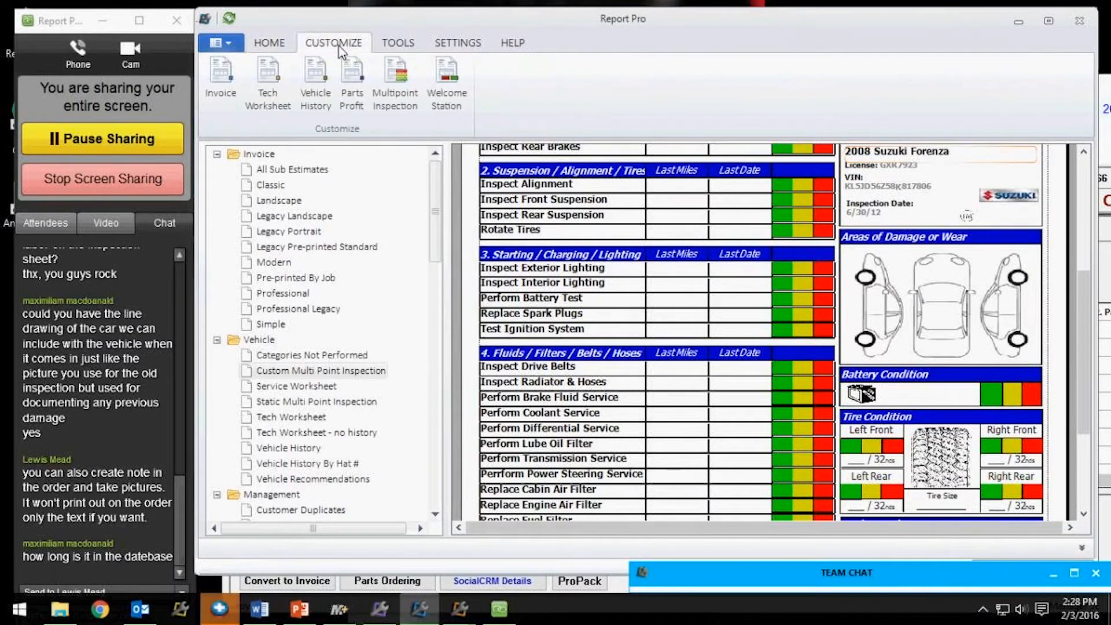
left_click(223, 75)
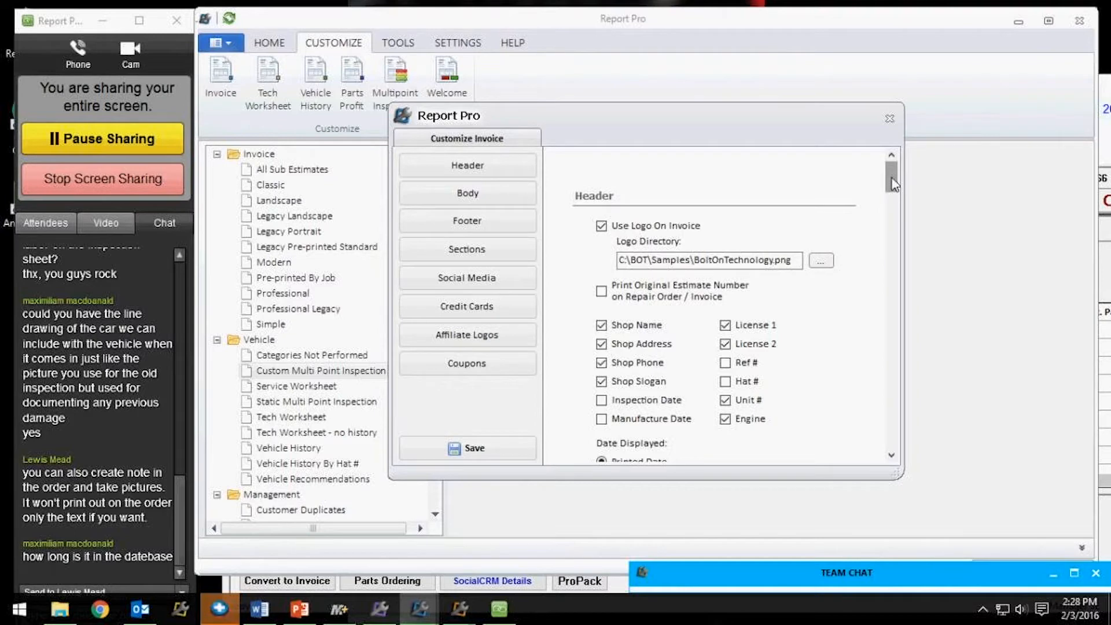
left_click(472, 370)
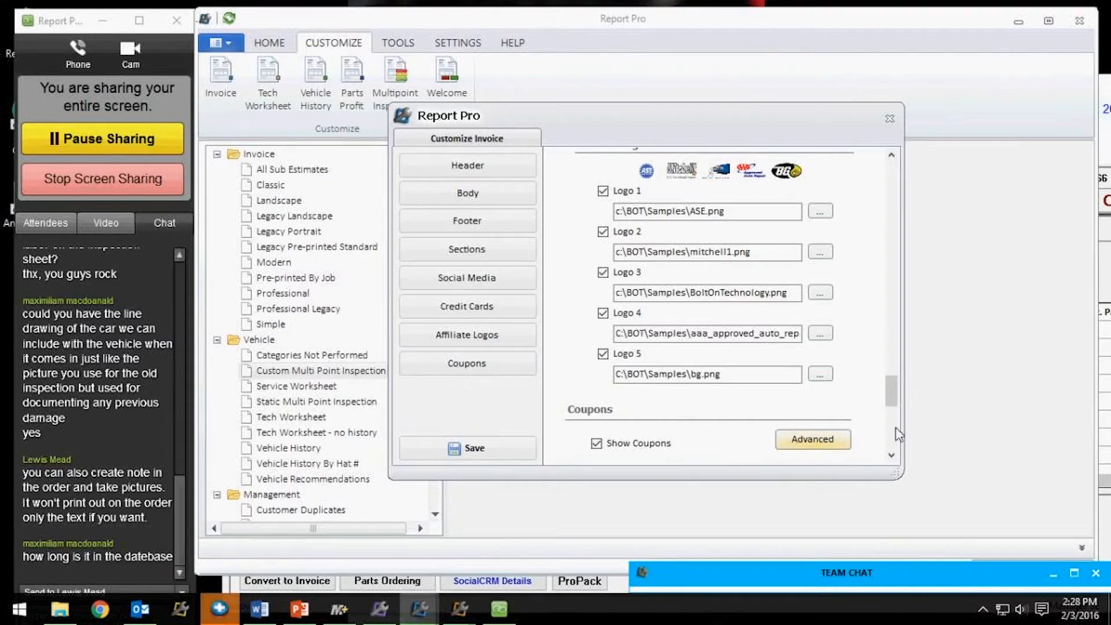
left_click(807, 443)
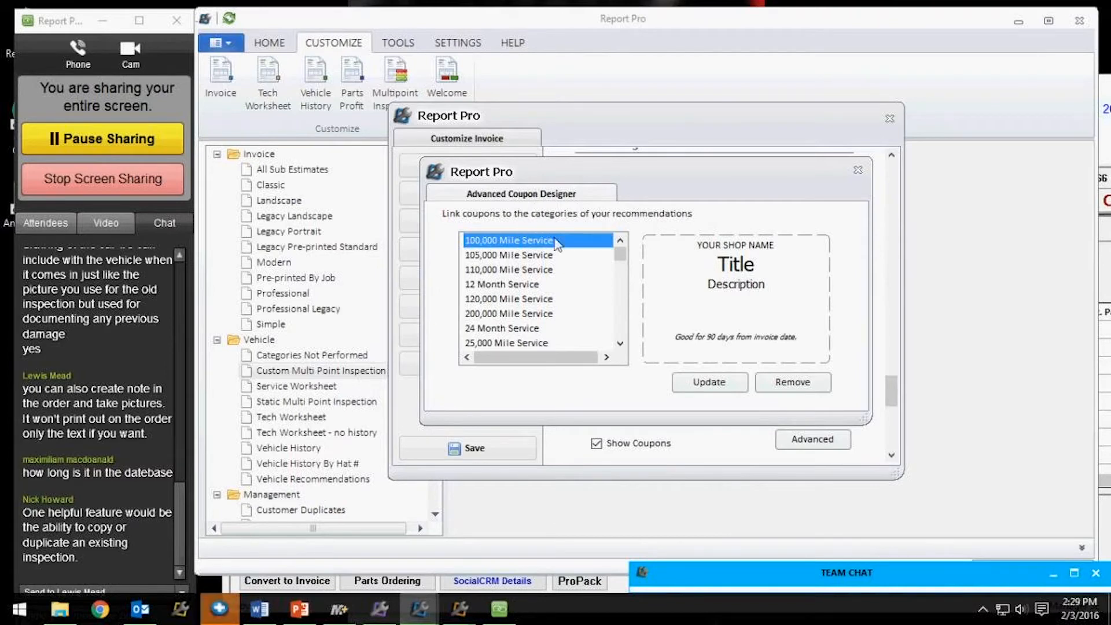
Update the Lube Oil Filter category's coupon reading "$5.00 off" and "Next Oil Change", and close the coupon designer.
left_click_drag(624, 258, 623, 304)
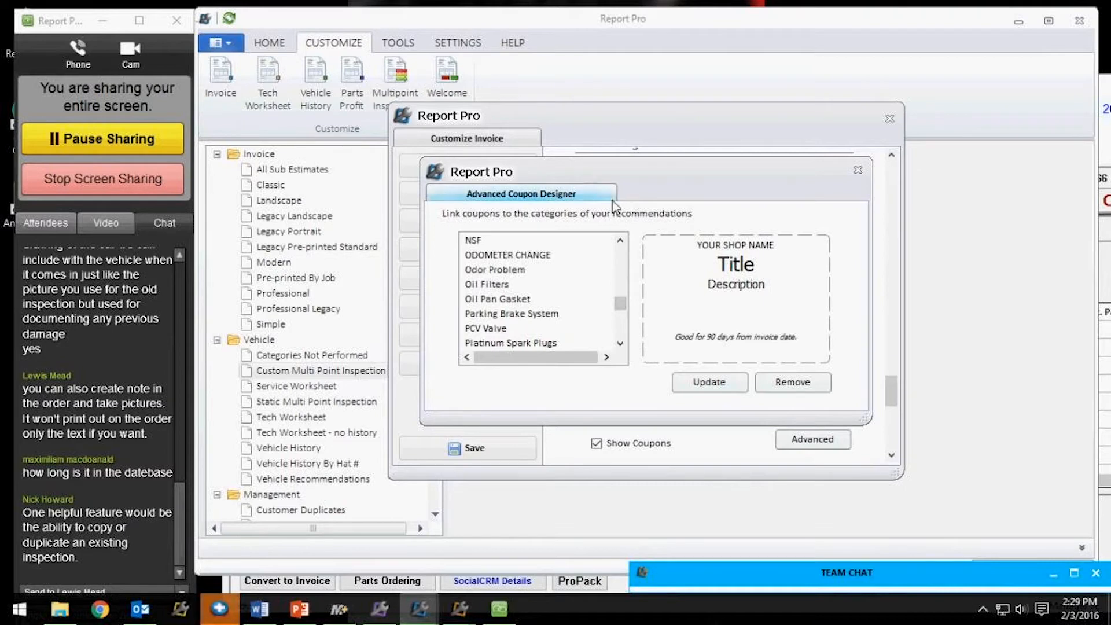
scroll(618, 294, "up", 5)
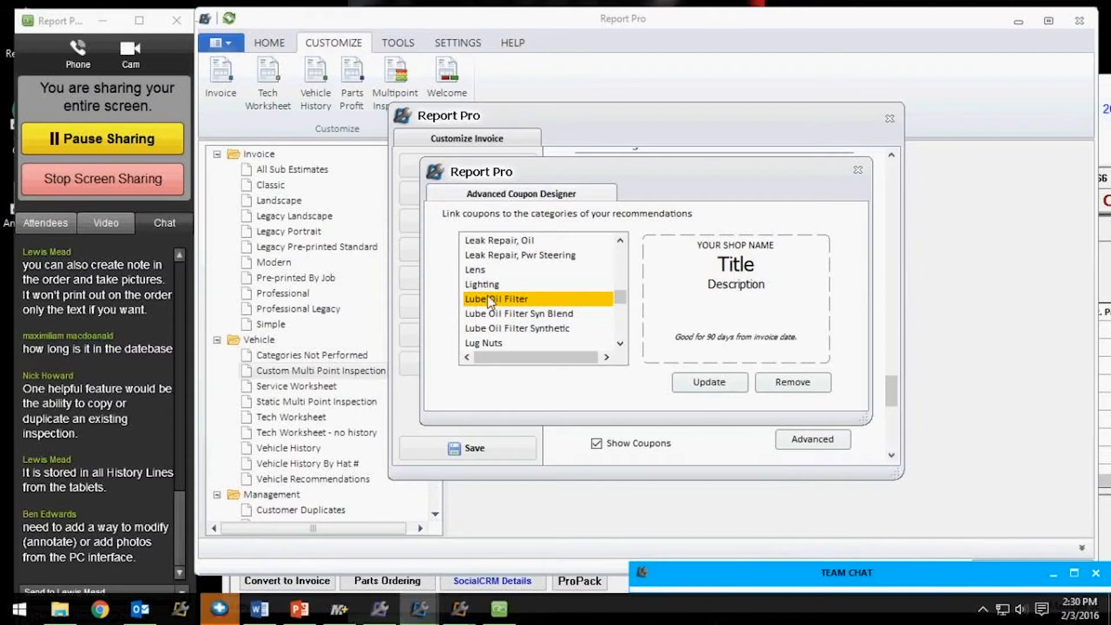
left_click(565, 298)
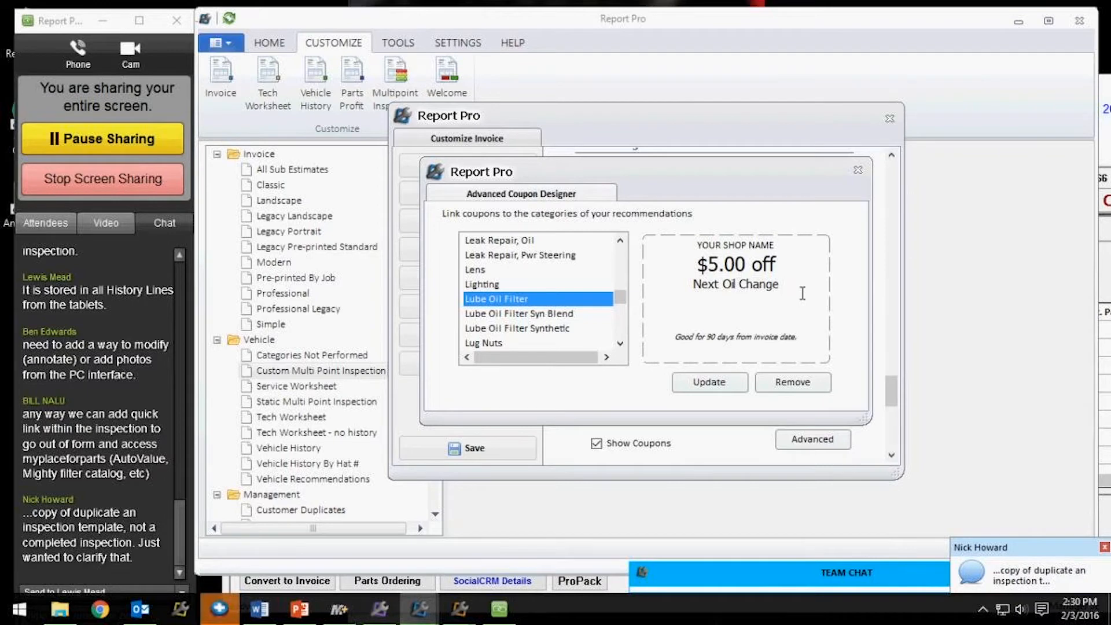
left_click(728, 381)
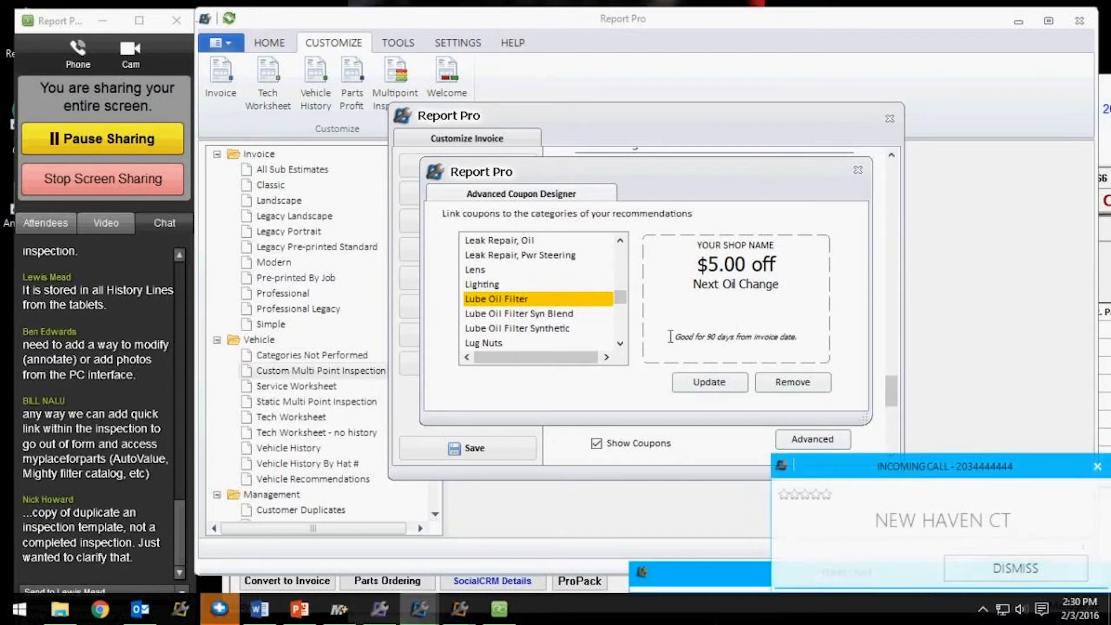
left_click(857, 170)
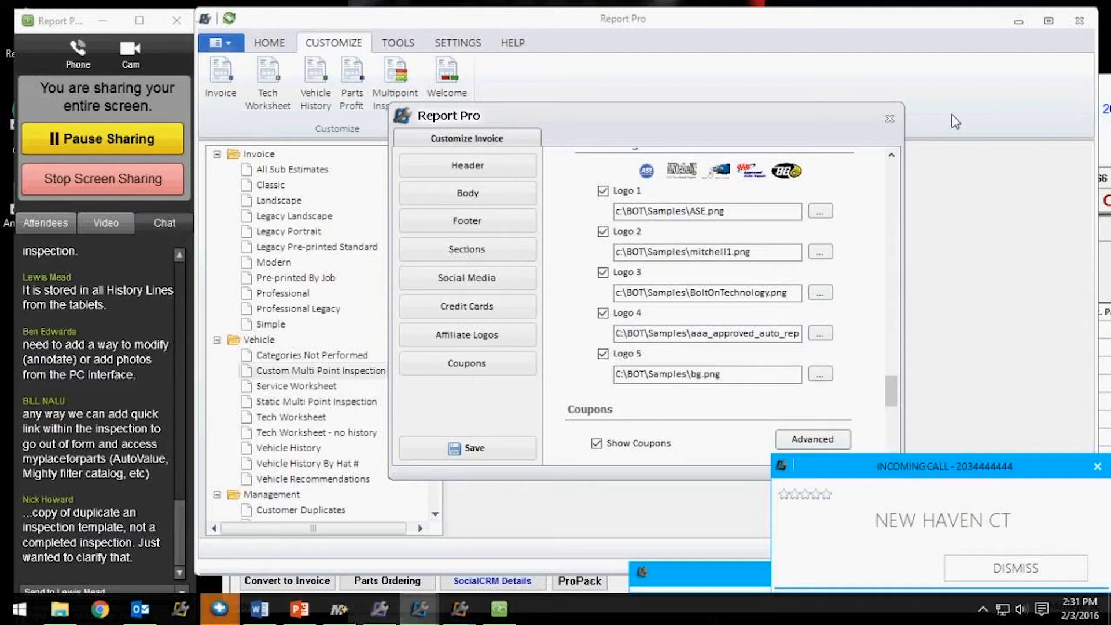
Examine the standard coupons in the invoice customization, including their titles and descriptions, and return to the start of the Coupons section.
left_click_drag(894, 410, 894, 445)
left_click(891, 156)
left_click(891, 158)
left_click(891, 157)
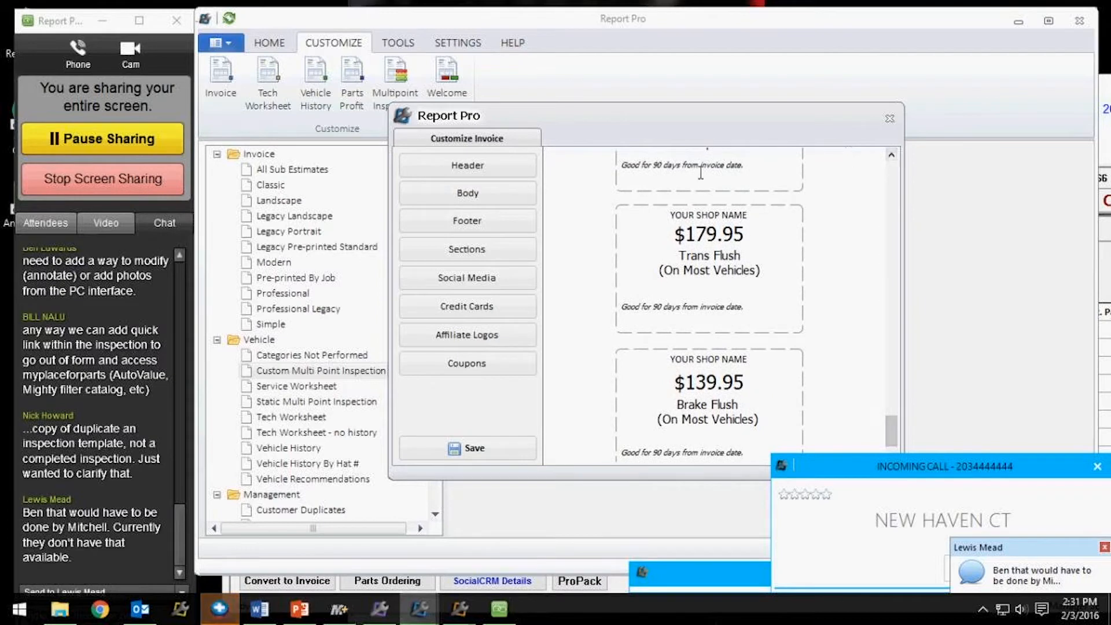
left_click(891, 155)
left_click(892, 155)
left_click(891, 155)
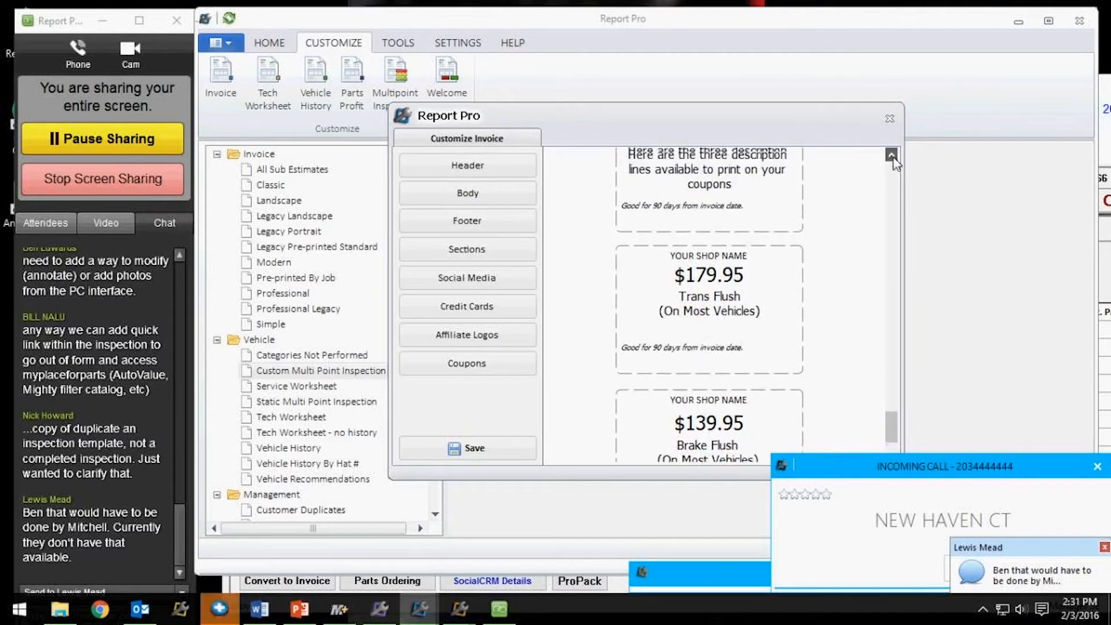
left_click(891, 155)
left_click(891, 155)
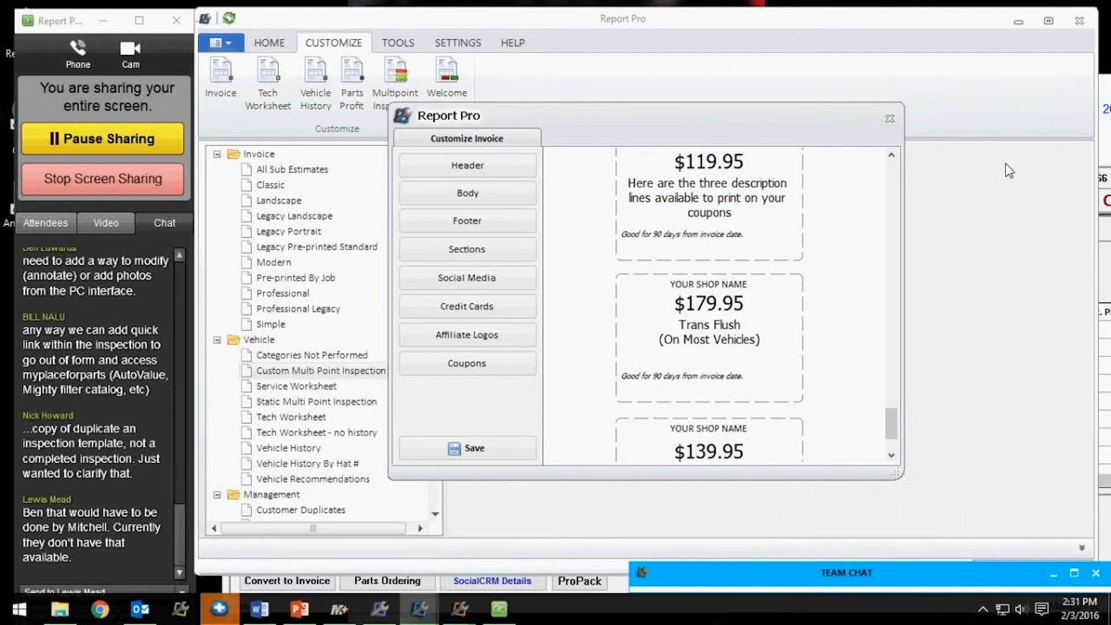
left_click(492, 366)
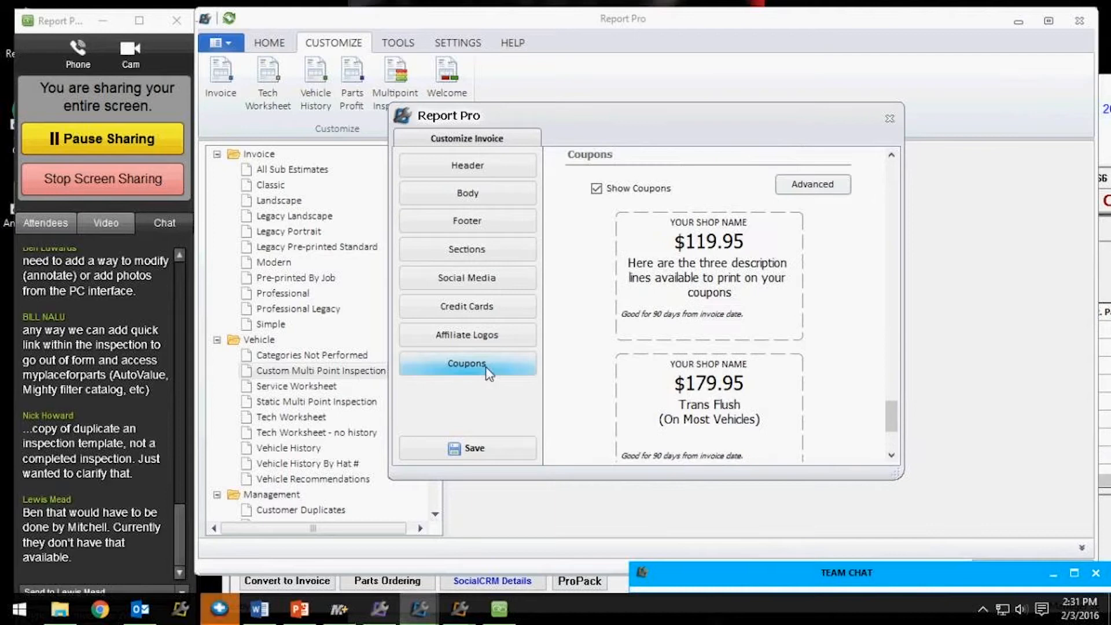
Browse the recommendation categories in the Advanced Coupon Designer, select Axle Shaft, and close the designer and the invoice customization.
left_click(837, 190)
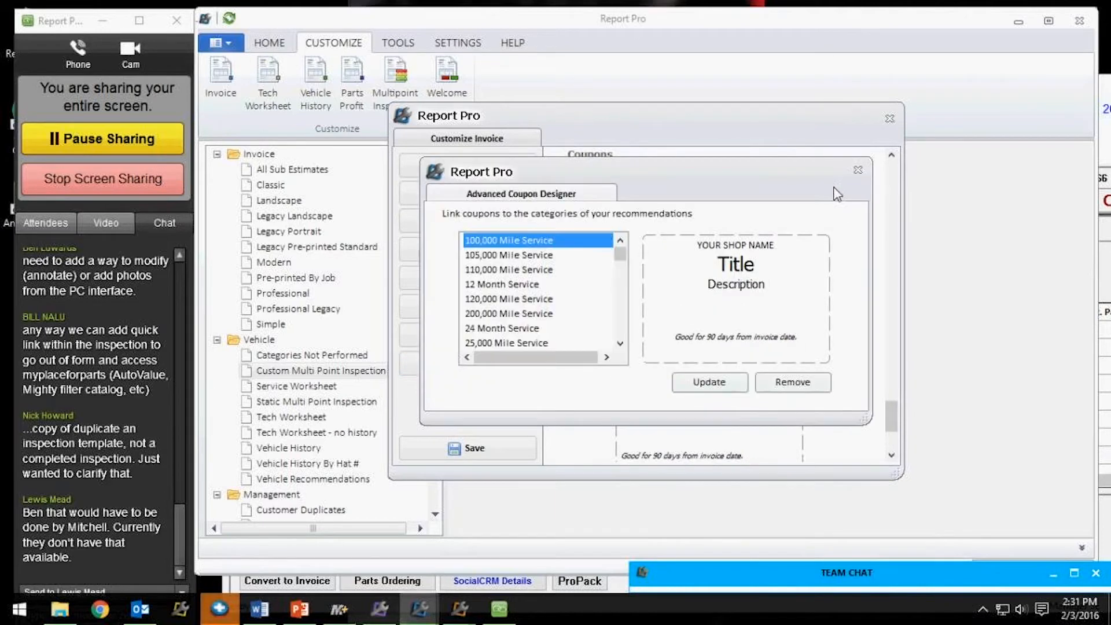
left_click(619, 348)
left_click(620, 344)
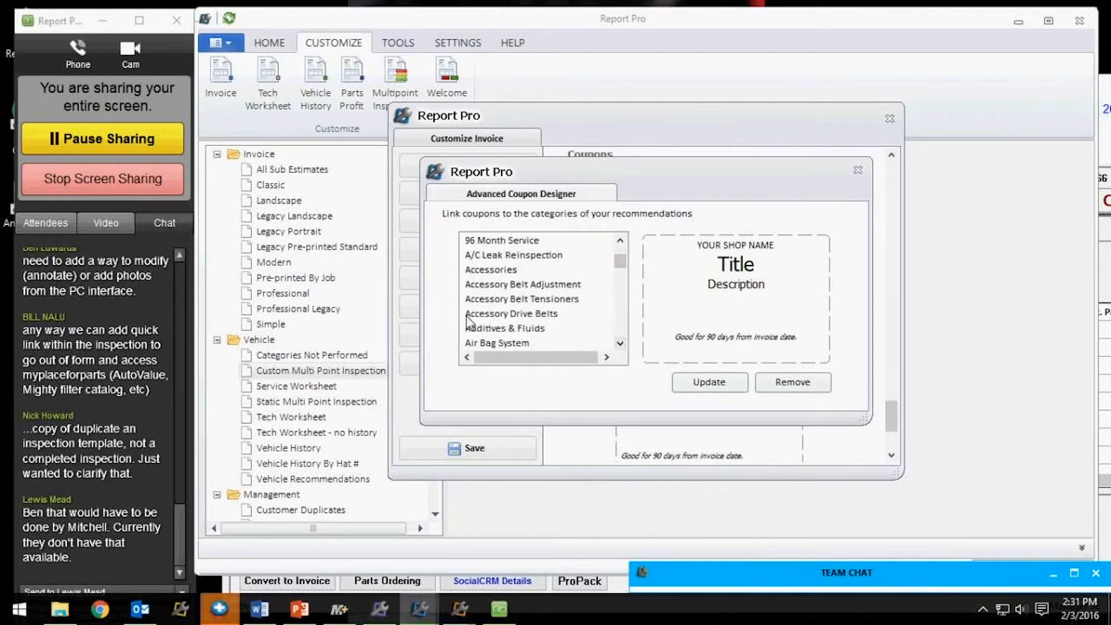
left_click(619, 345)
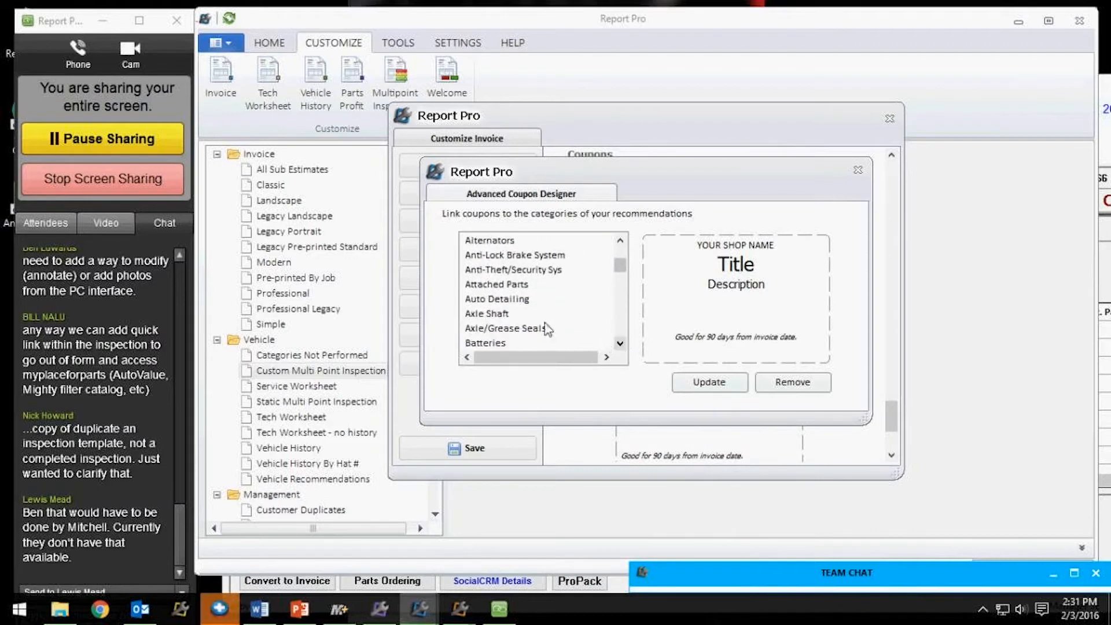
left_click(474, 315)
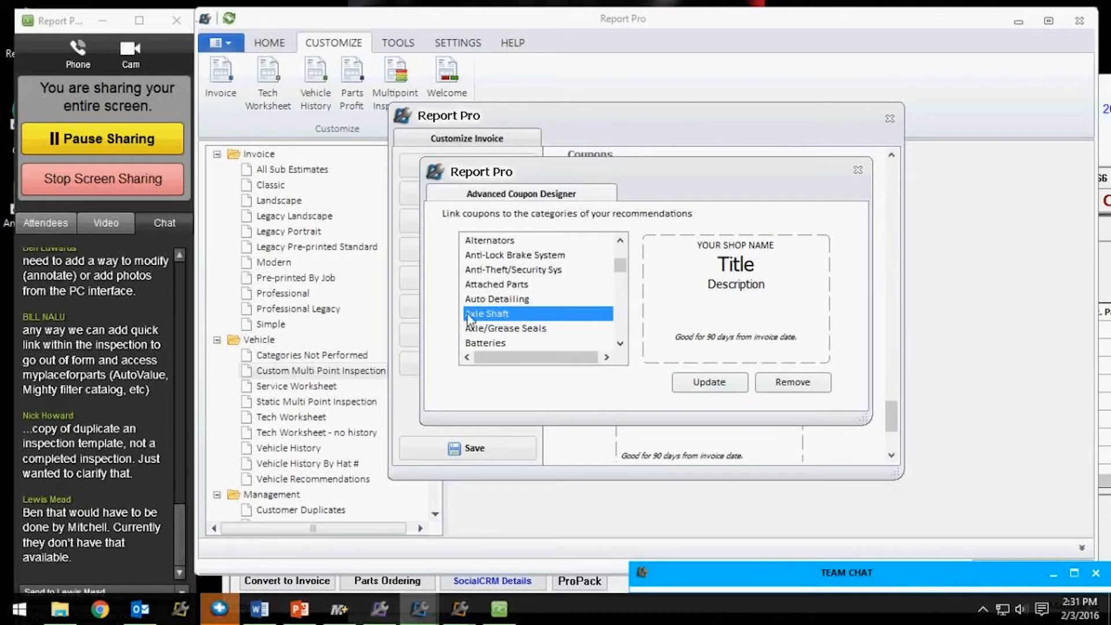
left_click(862, 169)
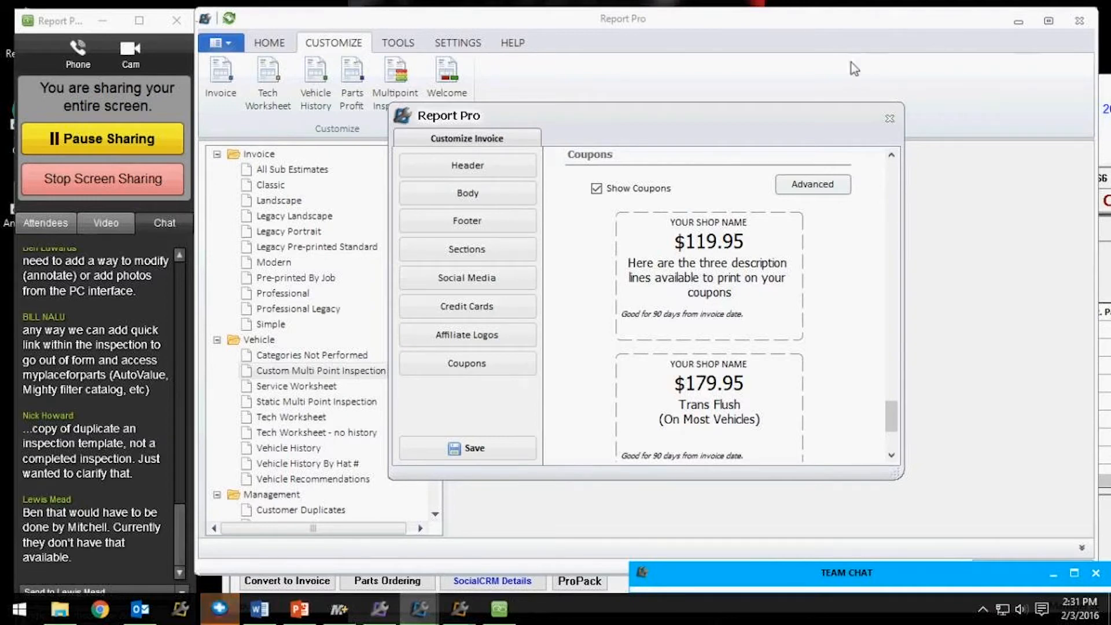
left_click(889, 119)
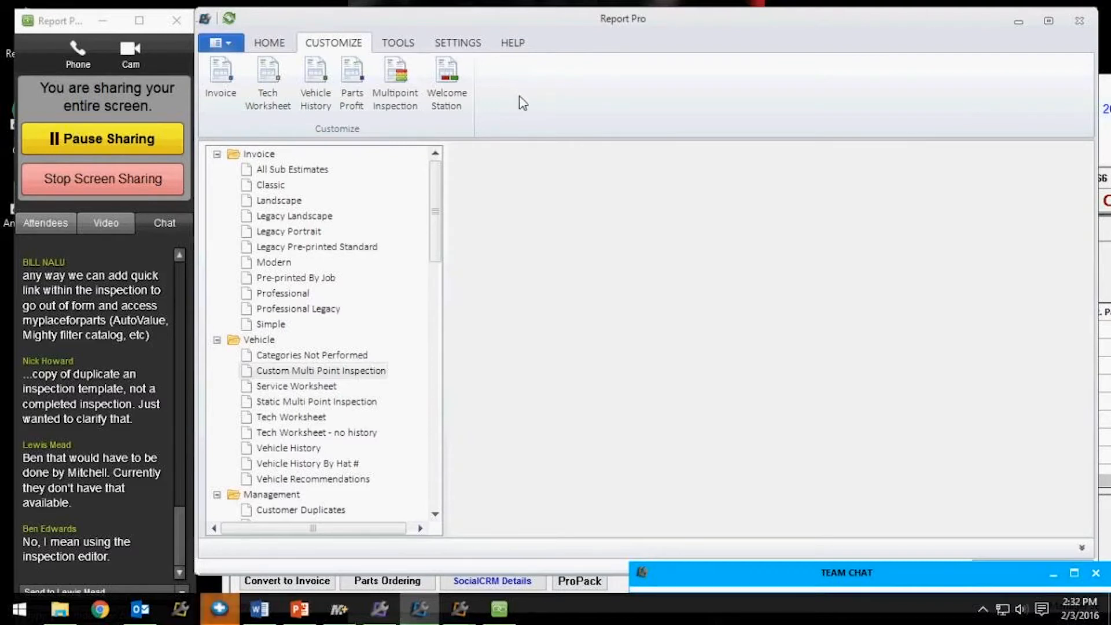
Read through the attendees' questions in the webinar chat and bring up the Report Pro tools.
scroll(188, 265, "up", 2)
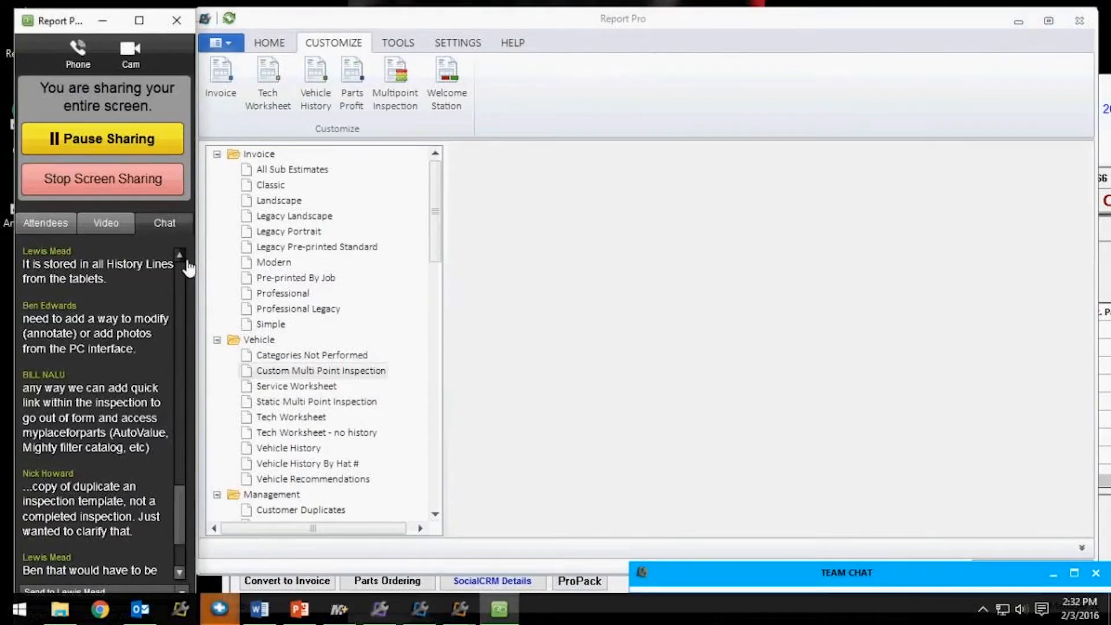
scroll(188, 265, "down", 3)
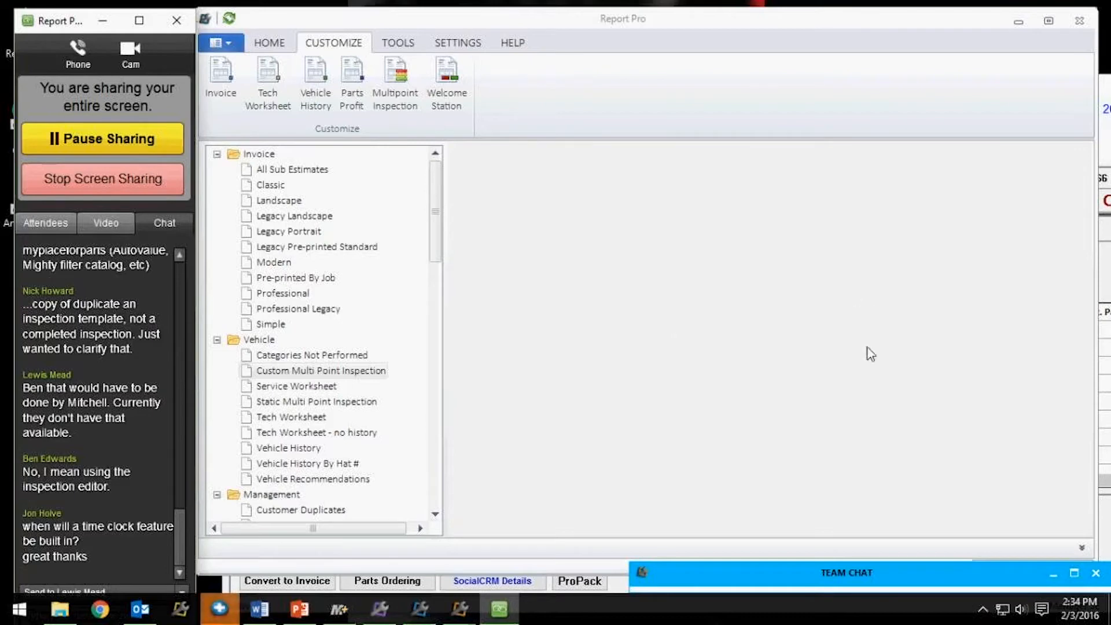
left_click(397, 44)
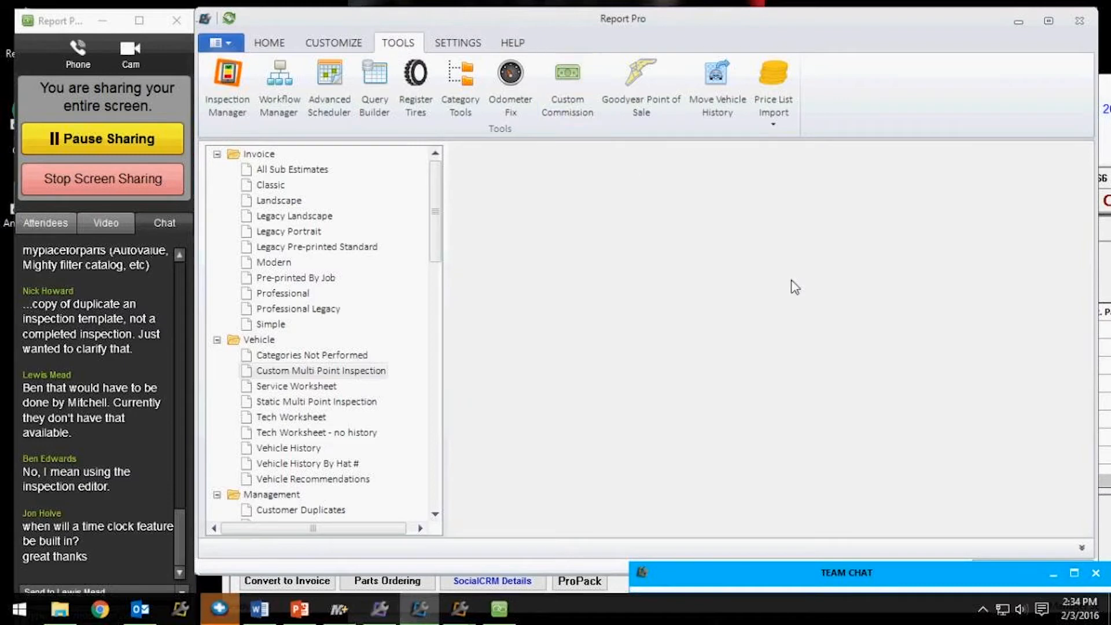
left_click(188, 262)
scroll(188, 261, "up", 3)
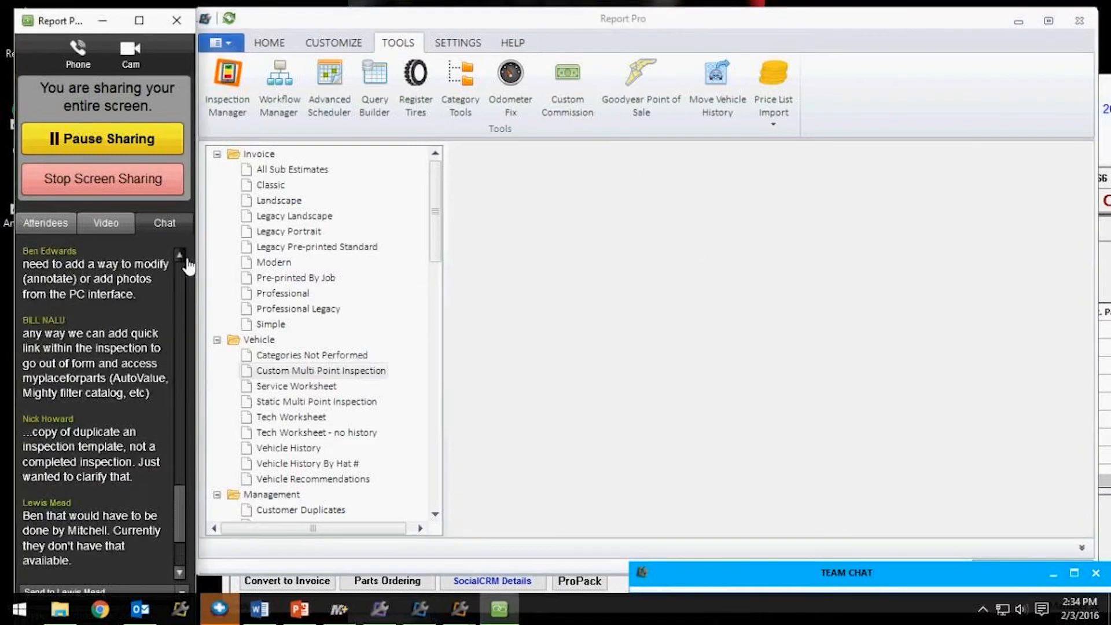
scroll(188, 265, "up", 3)
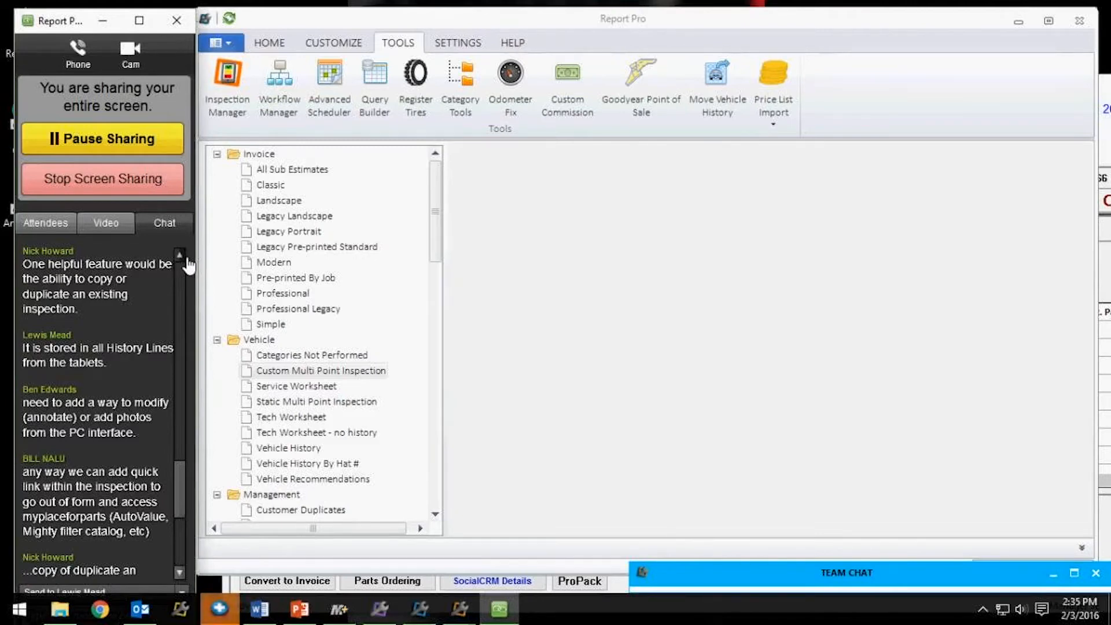
left_click_drag(180, 509, 179, 563)
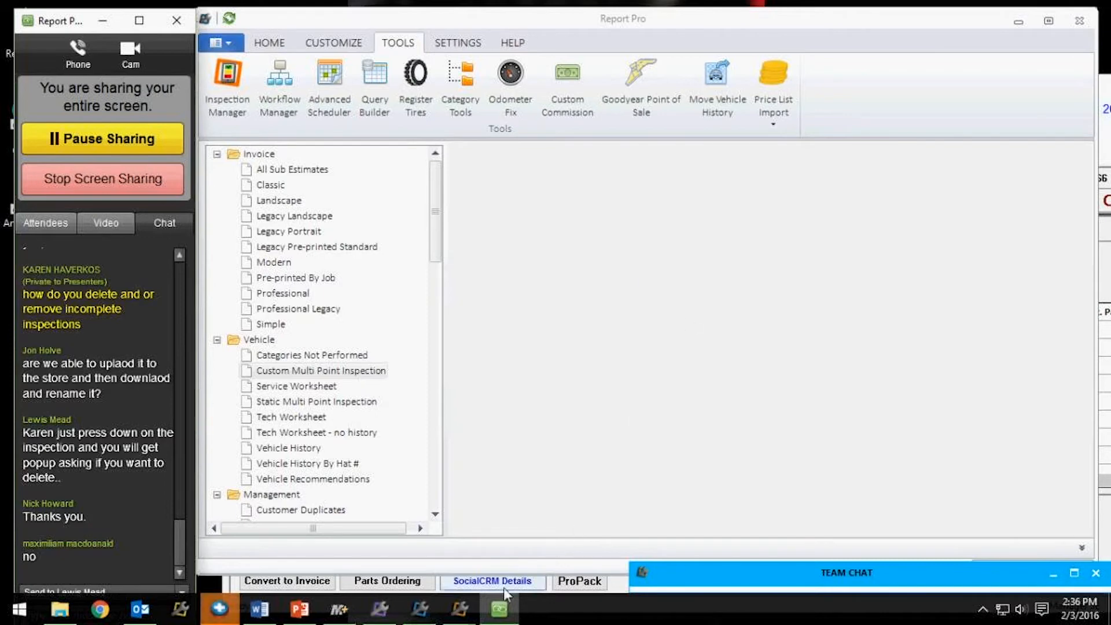
Open the Inspection Manager, view the start date calendar, and move the window clear of the webinar chat.
left_click(231, 78)
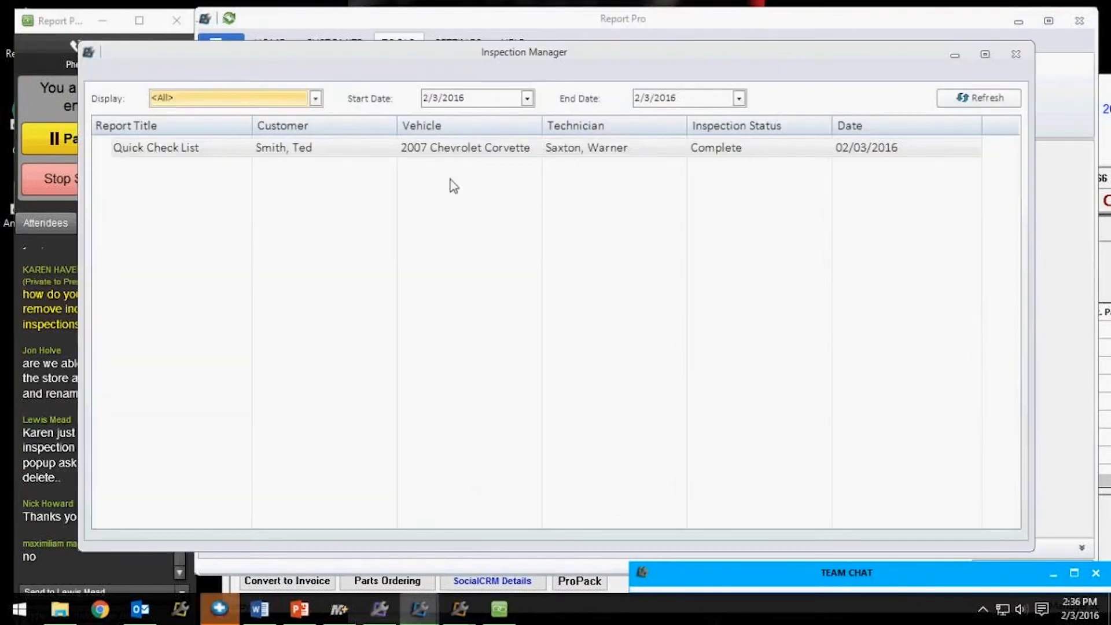
left_click(528, 98)
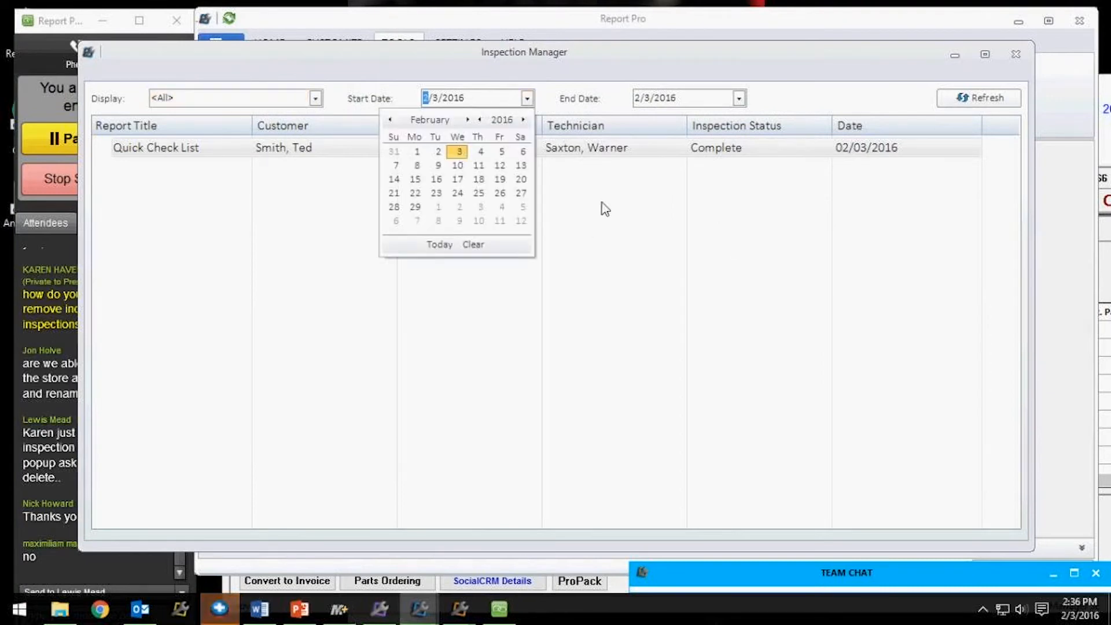
left_click(603, 60)
left_click_drag(604, 59, 726, 22)
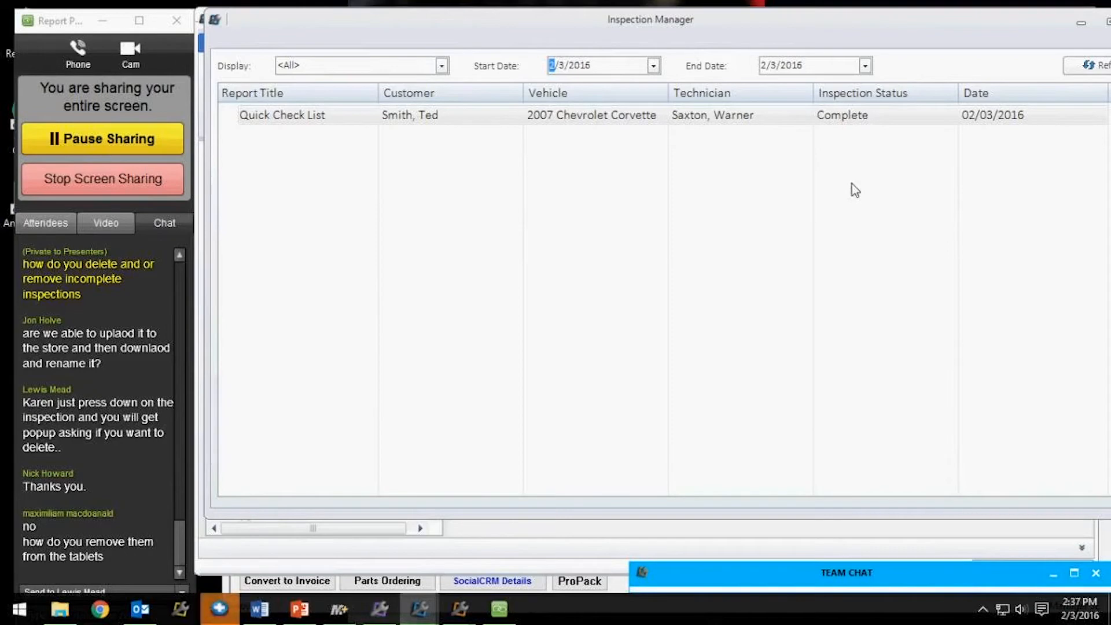
Open the Quick Check List inspection, view its status options, and close the inspection and the Inspection Manager.
left_click(275, 118)
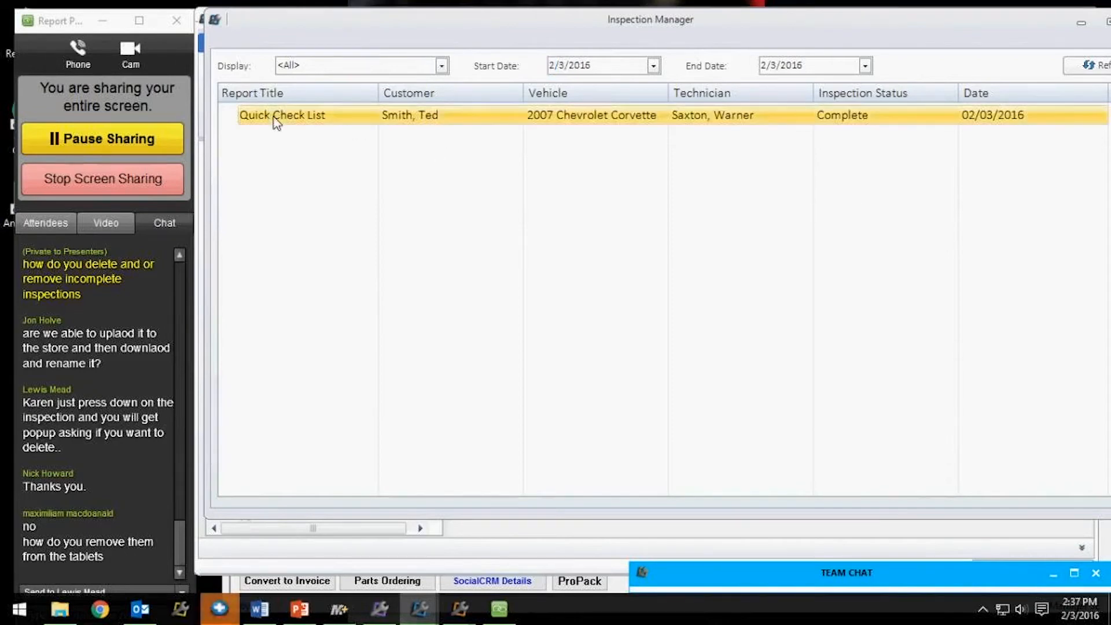
double_click(275, 117)
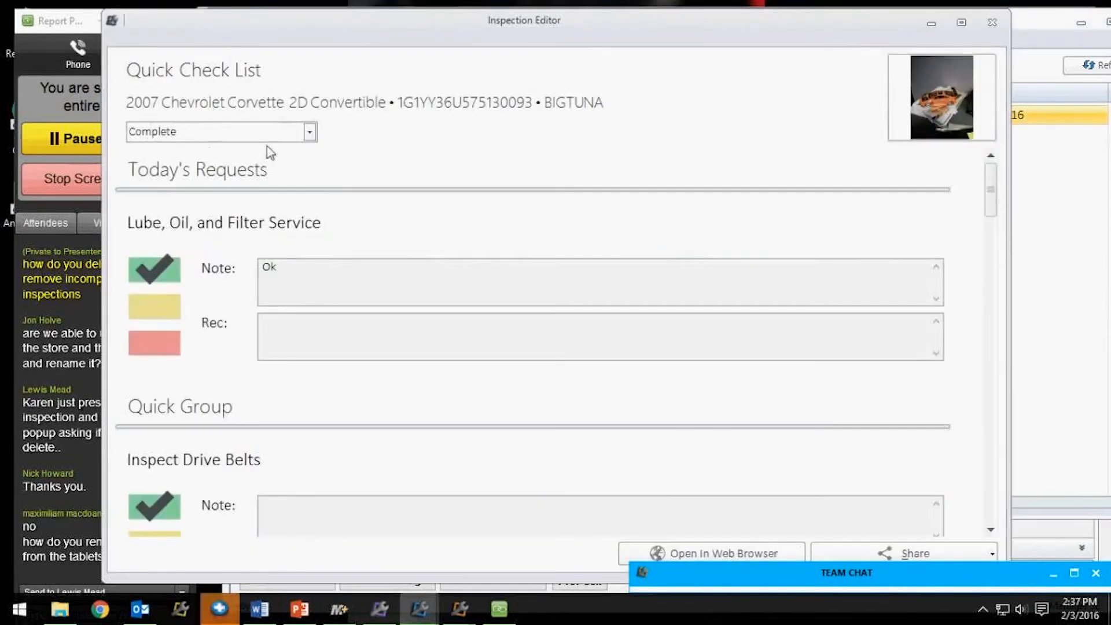
left_click(310, 132)
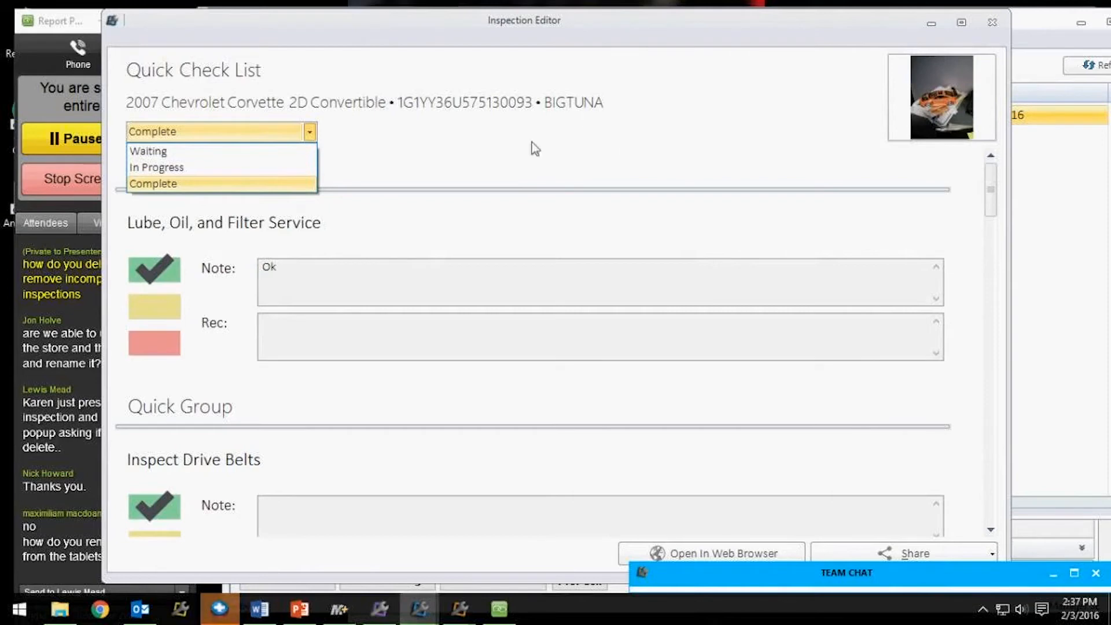
left_click(999, 25)
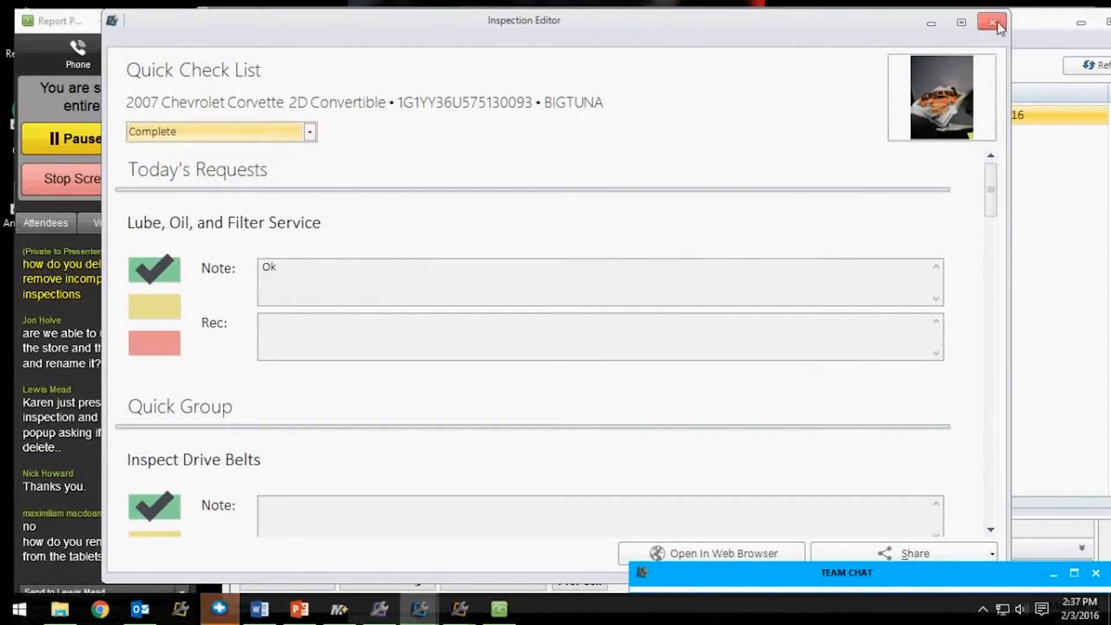
left_click(991, 22)
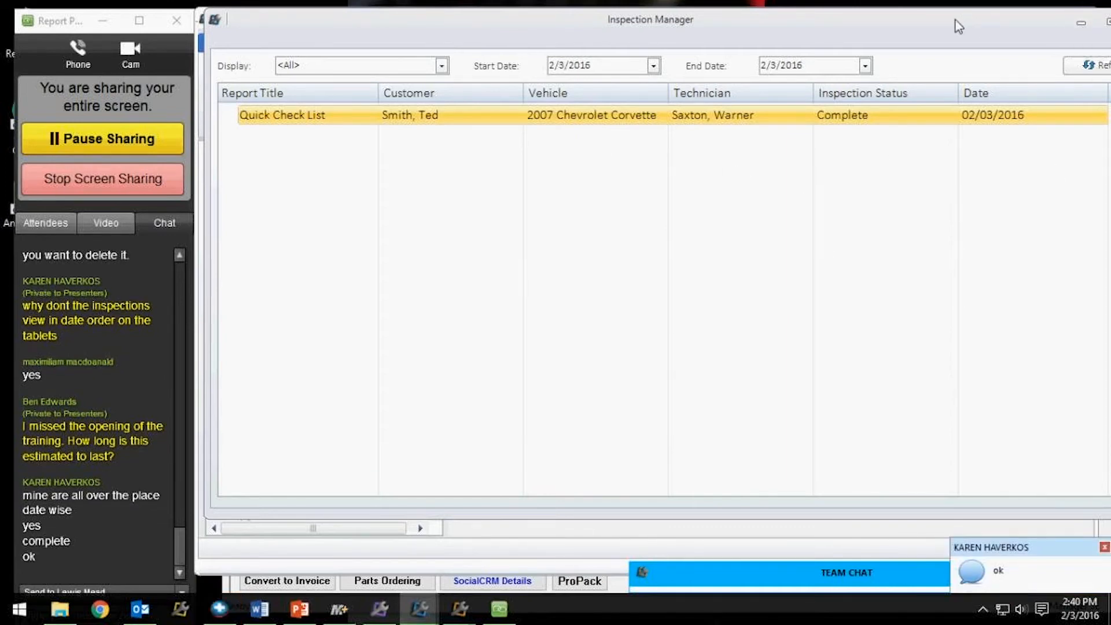
left_click(1106, 22)
left_click(1025, 45)
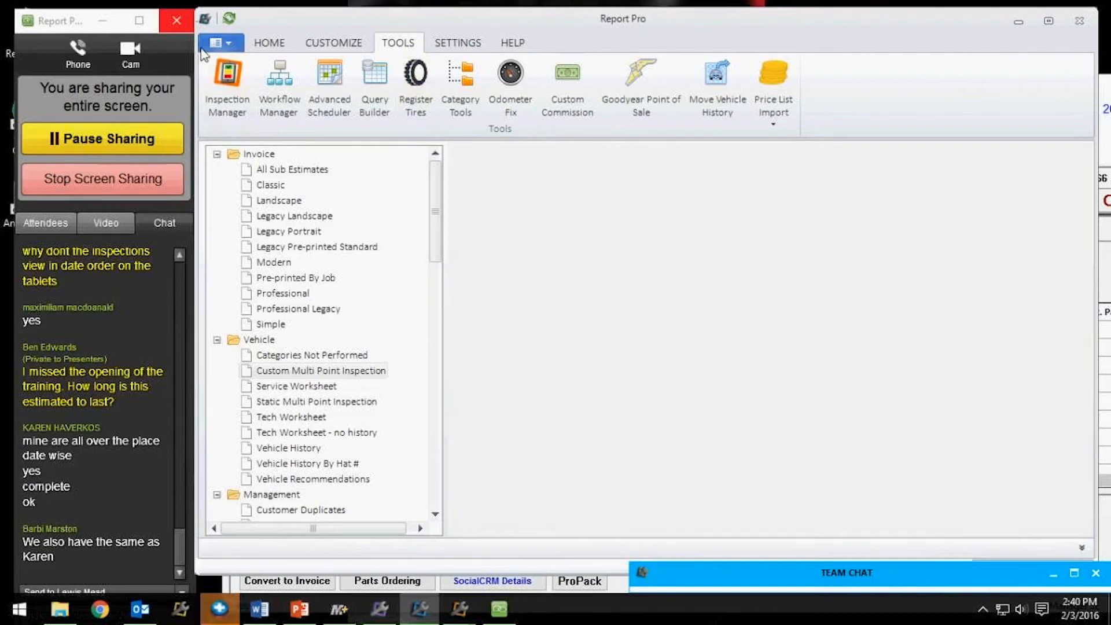
View the tire brands available in Register Tires and close the brand selection.
left_click(418, 81)
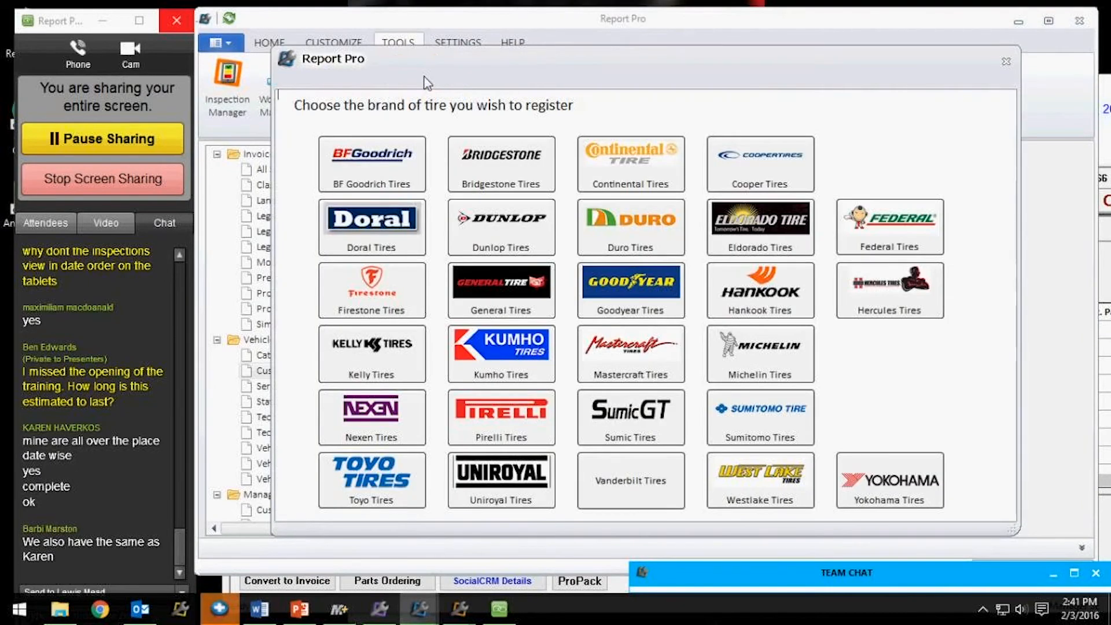
left_click(1006, 62)
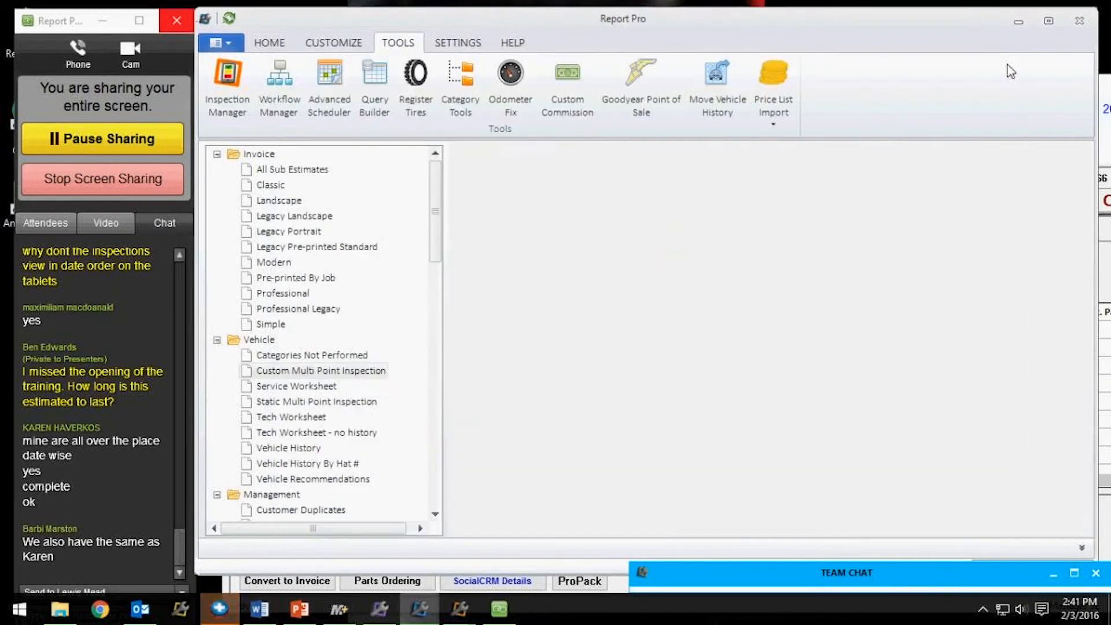
Load all unassigned history line items in Category Tools and look through the start of the list.
left_click(471, 95)
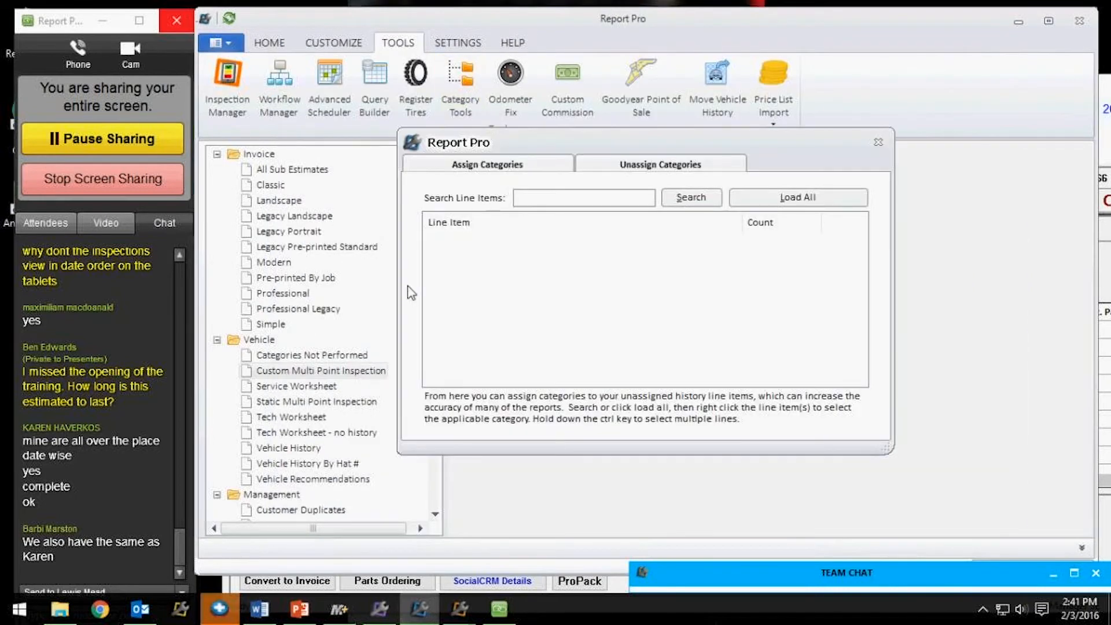
left_click(812, 202)
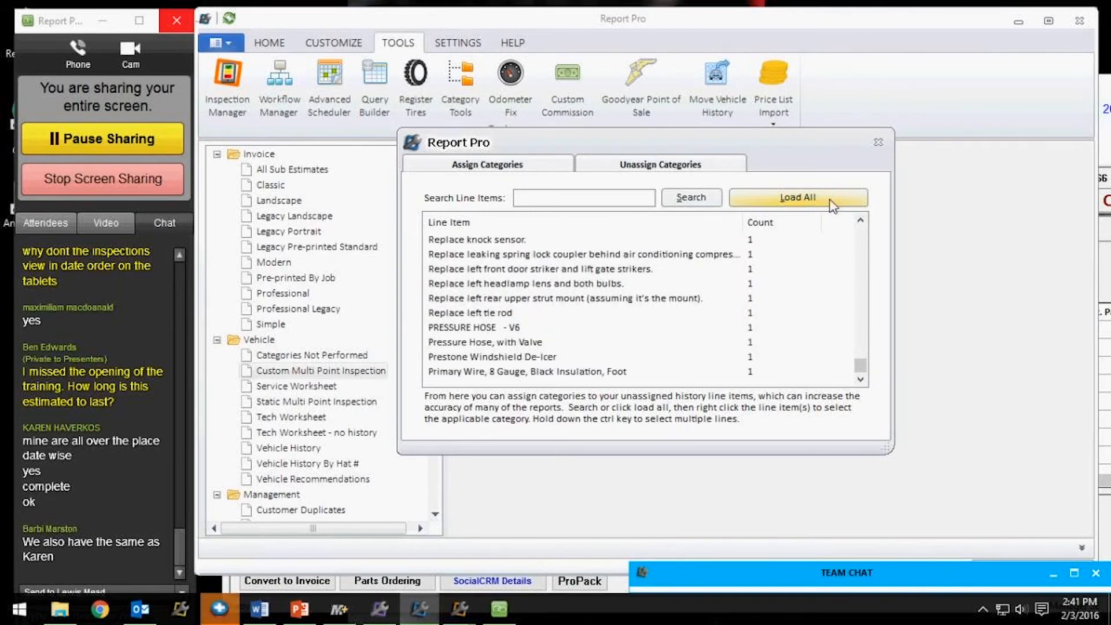
left_click_drag(862, 365, 864, 220)
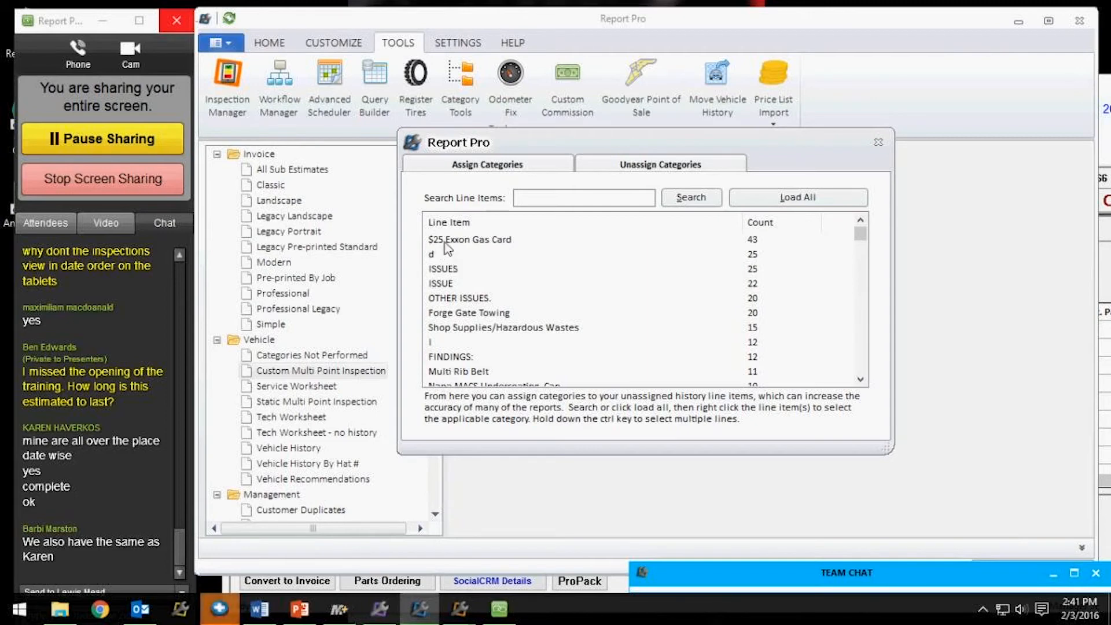
scroll(538, 324, "down", 4)
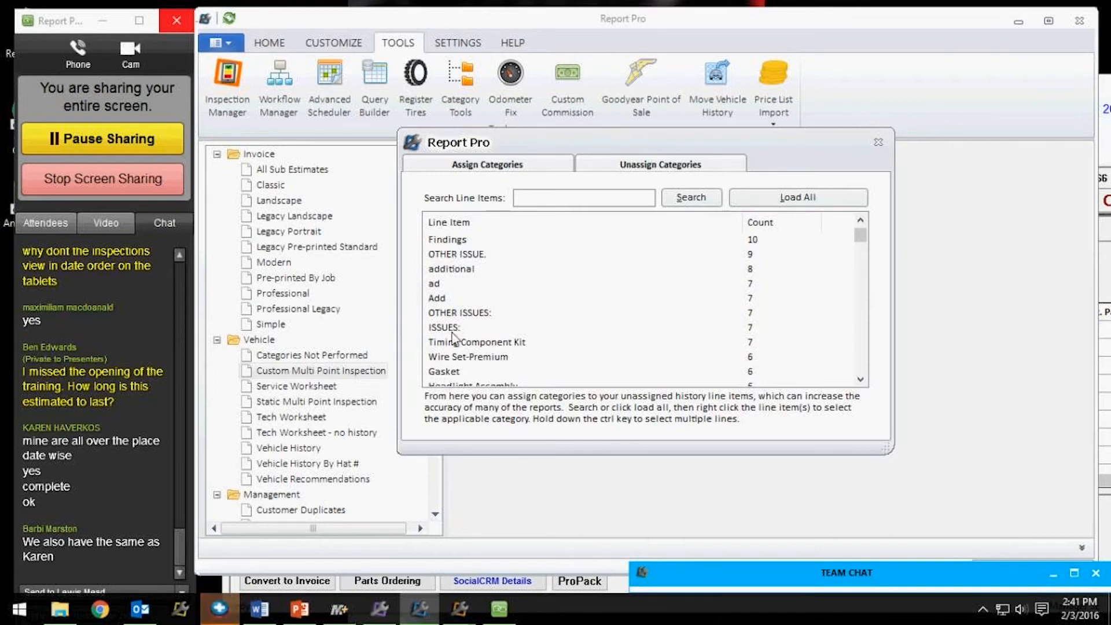
Browse the categories that can be assigned to the Gasket line item, dismiss them without choosing one, and close Category Tools.
right_click(456, 377)
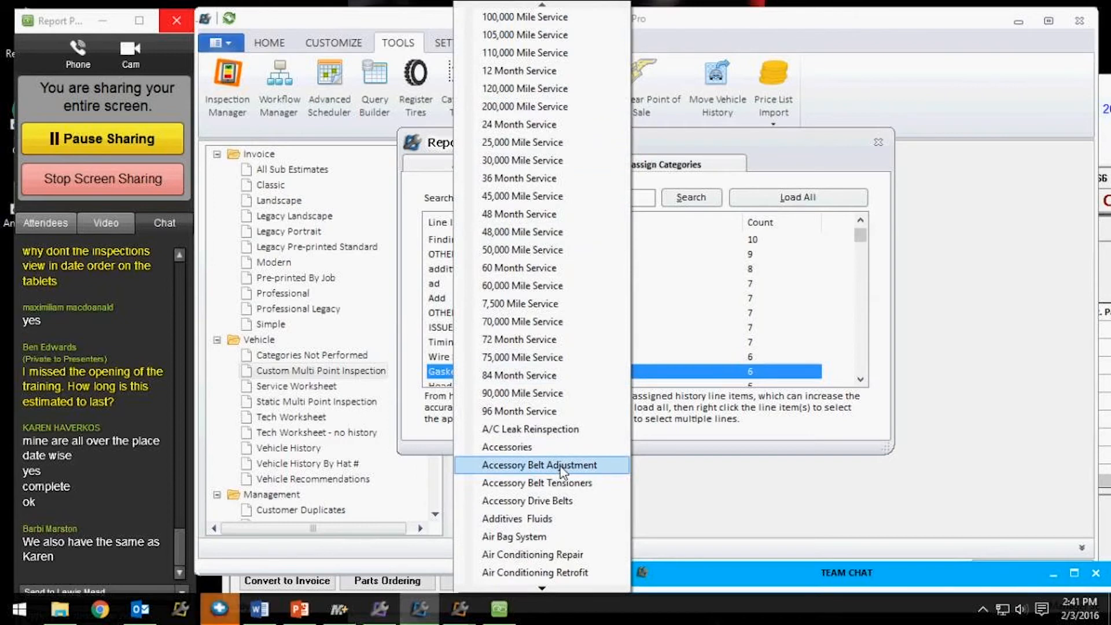
key("Down")
key("Down")
key("Down")
key("Down")
key("Down")
key("Down")
key("Down")
key("Down")
key("Down")
key("Down")
key("Down")
key("Down")
key("Down")
key("Down")
key("Down")
key("Down")
key("Down")
key("Down")
key("Down")
key("Down")
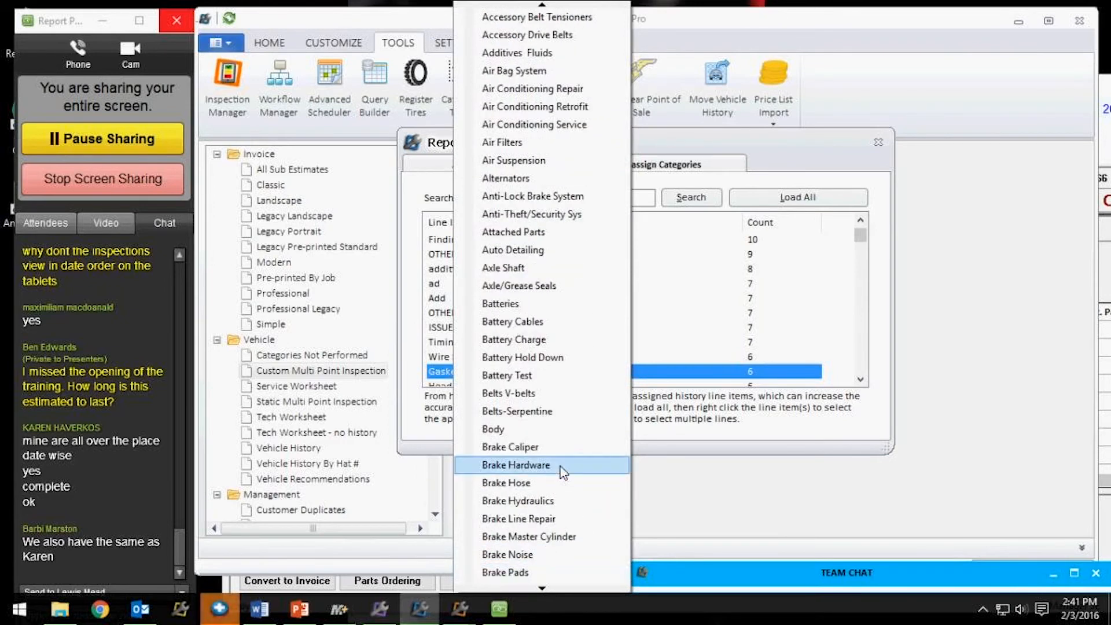
key("Down")
key("Down")
key("Up")
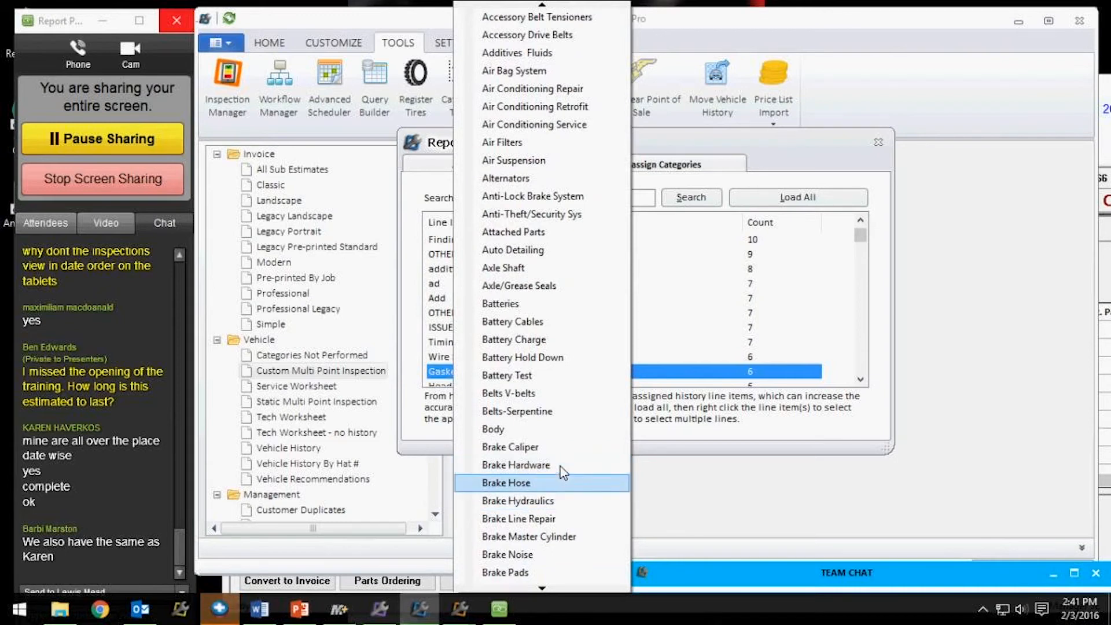
key("Up")
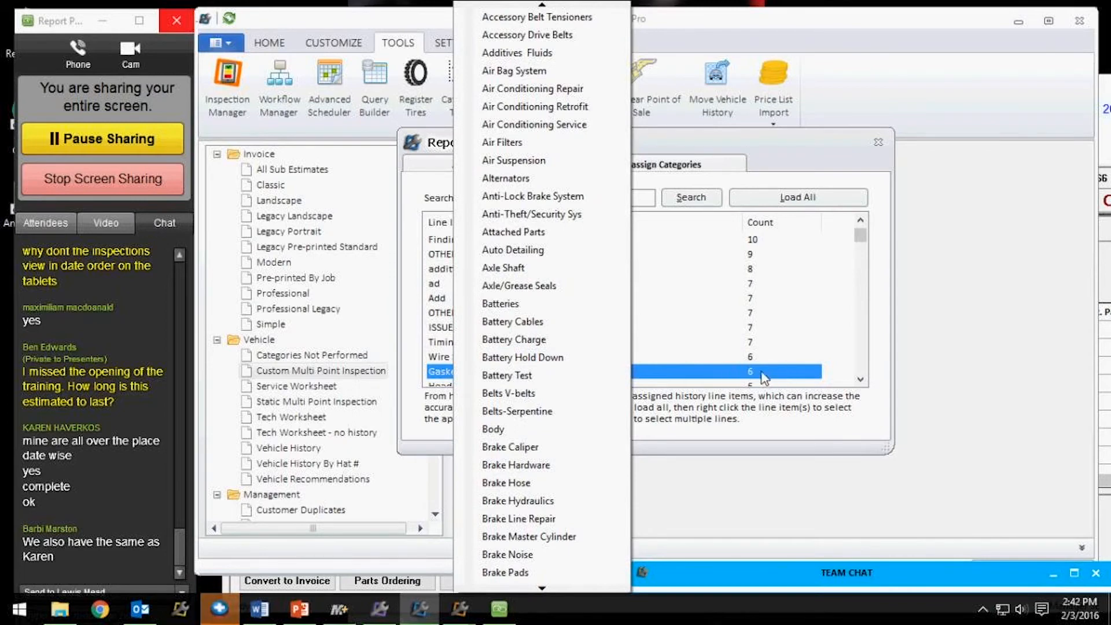
left_click(773, 230)
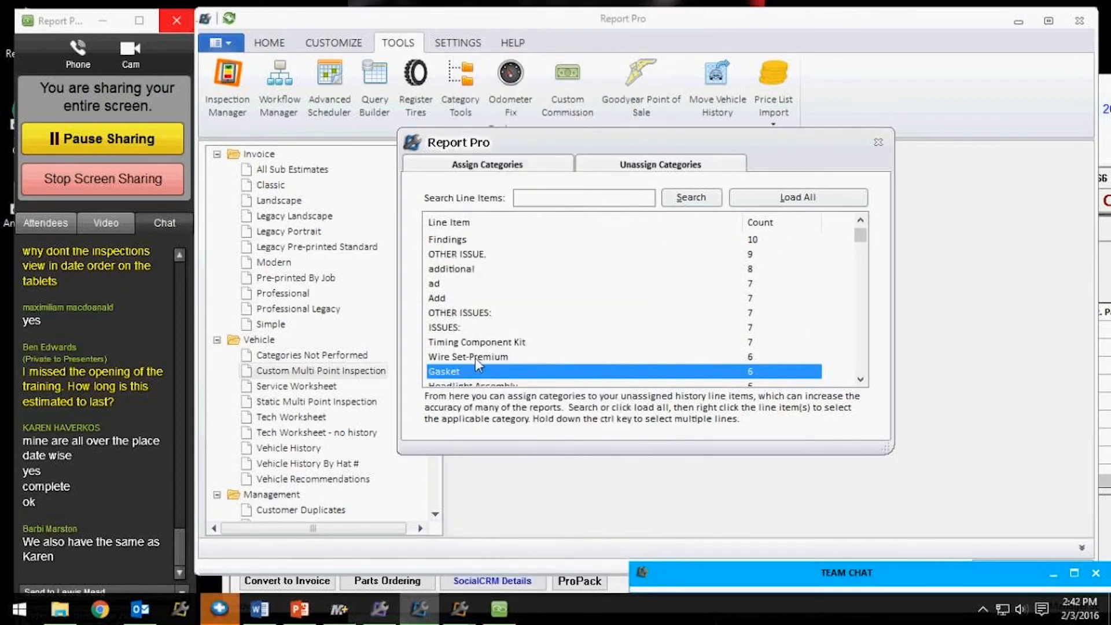
mouse_move(866, 237)
left_mouse_down()
mouse_move(867, 279)
mouse_move(861, 222)
left_mouse_up()
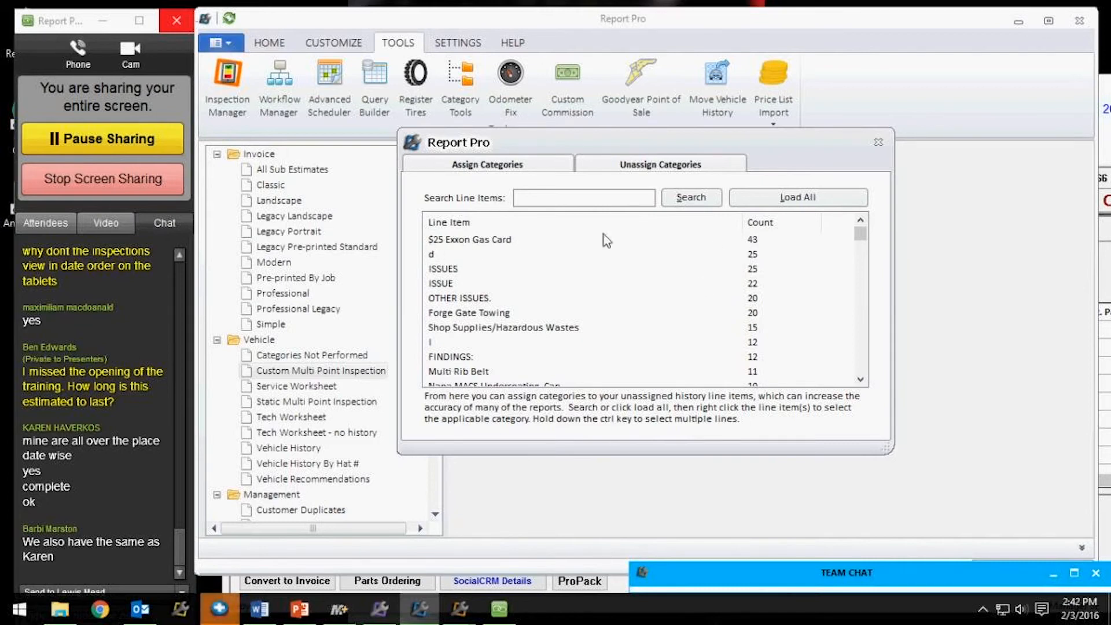
left_click(878, 142)
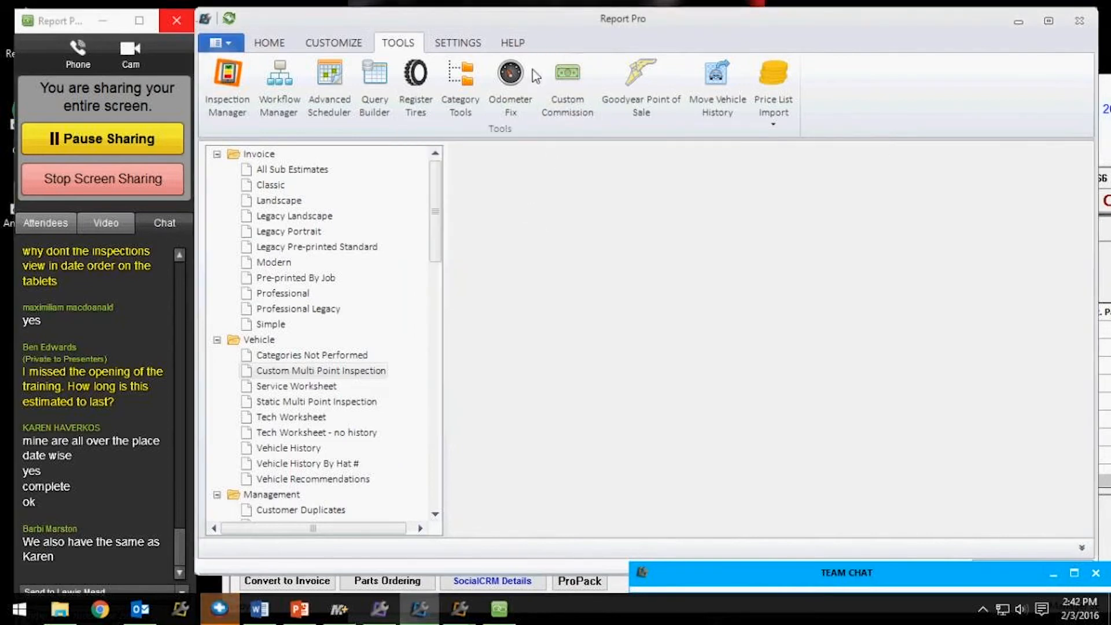
View the 6/29/2011 entry's odometer values in Odometer Fix and close it, and look at the Custom Commission report settings.
left_click(521, 81)
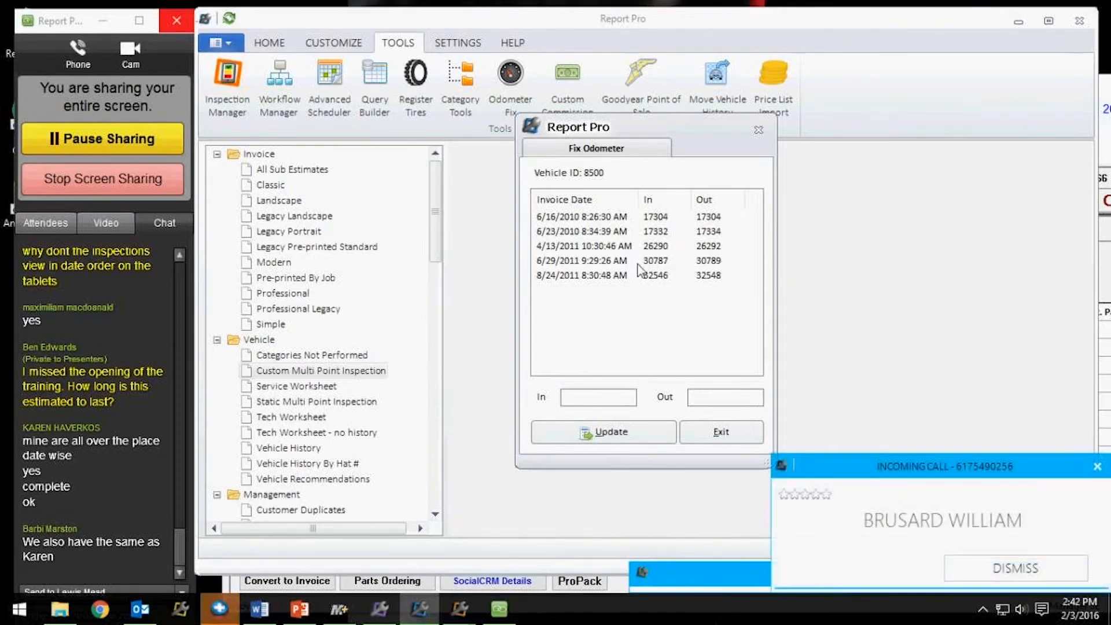
left_click(587, 264)
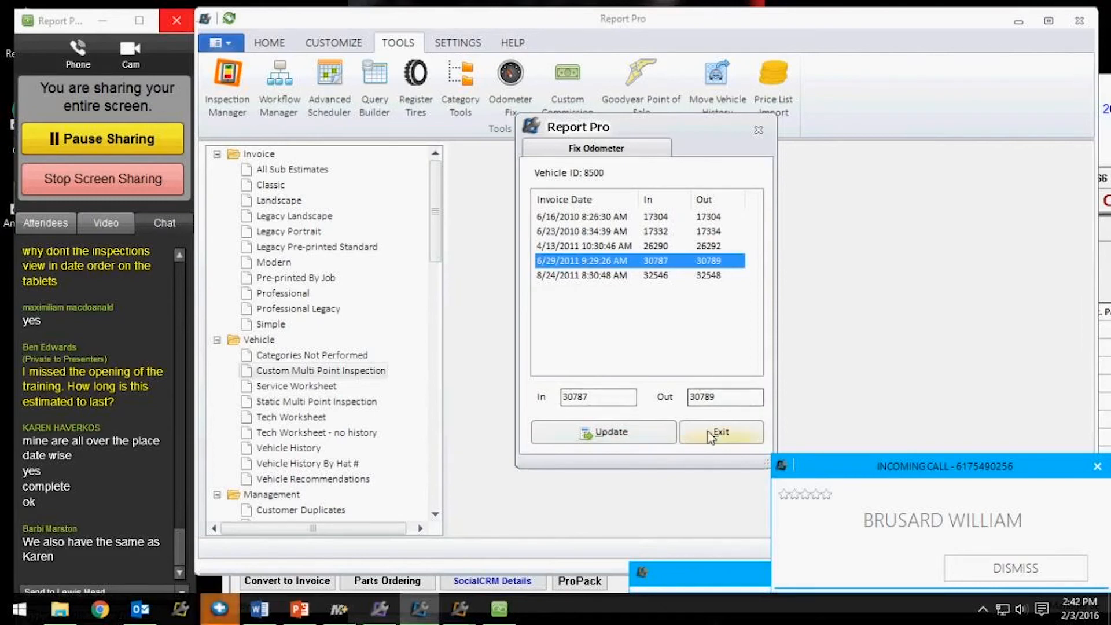
left_click(758, 130)
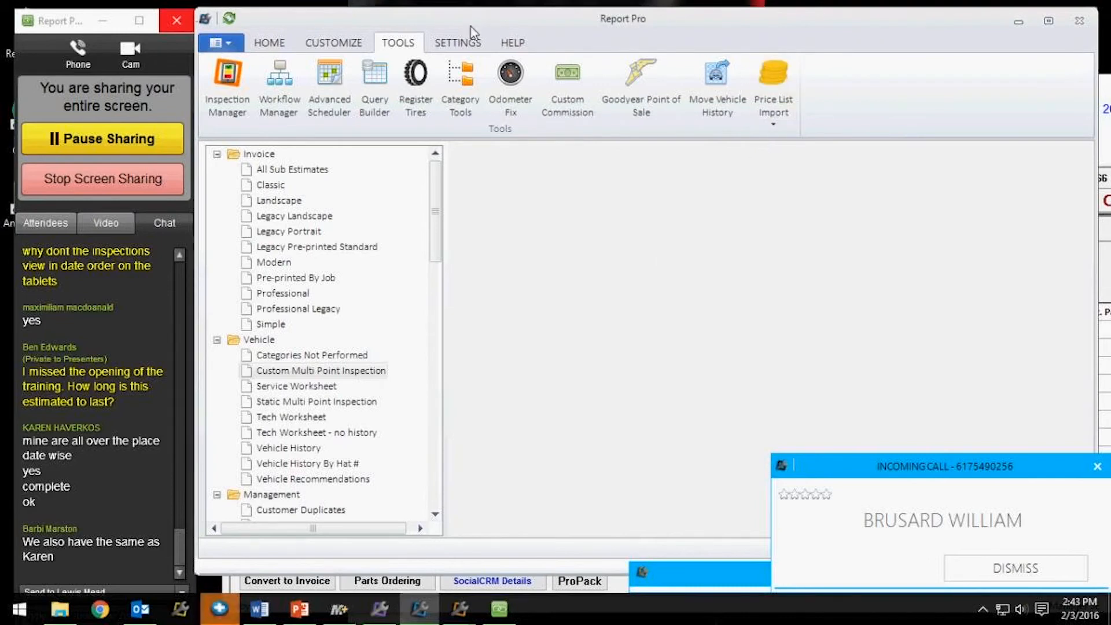
left_click(581, 96)
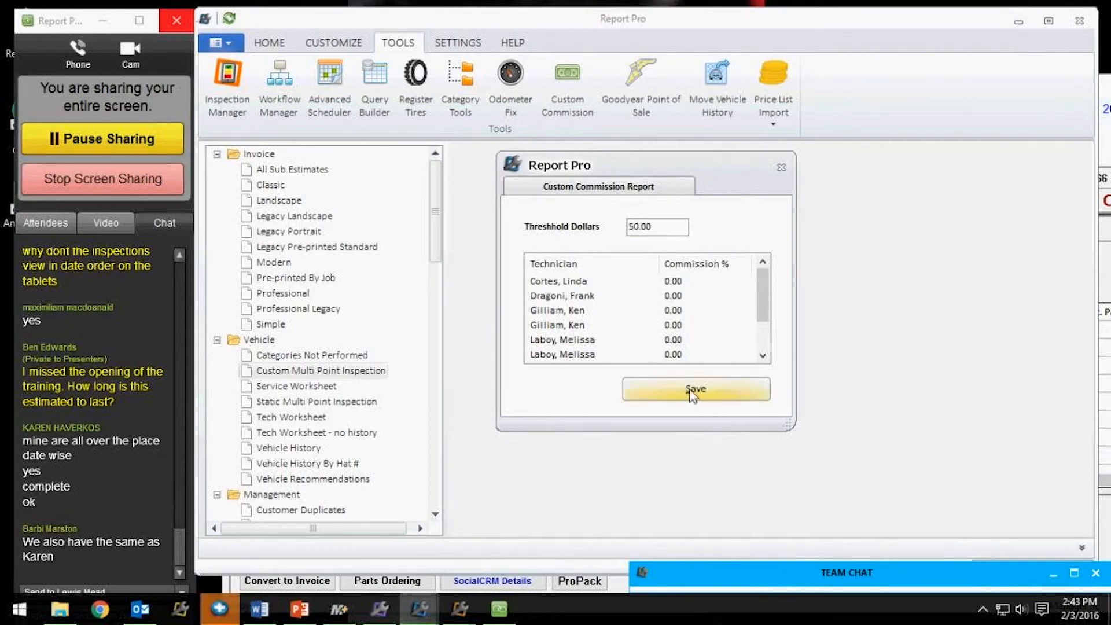
left_click(782, 167)
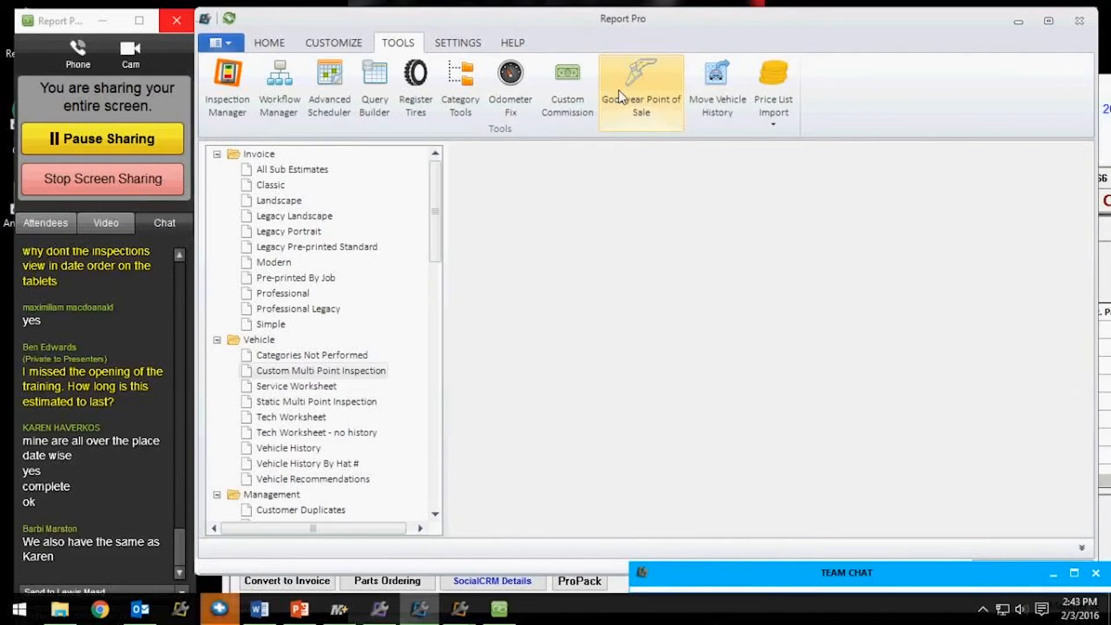
Look at the FROM and TO vehicle searches in Move Vehicle History and close the tool without selecting a vehicle.
left_click(716, 87)
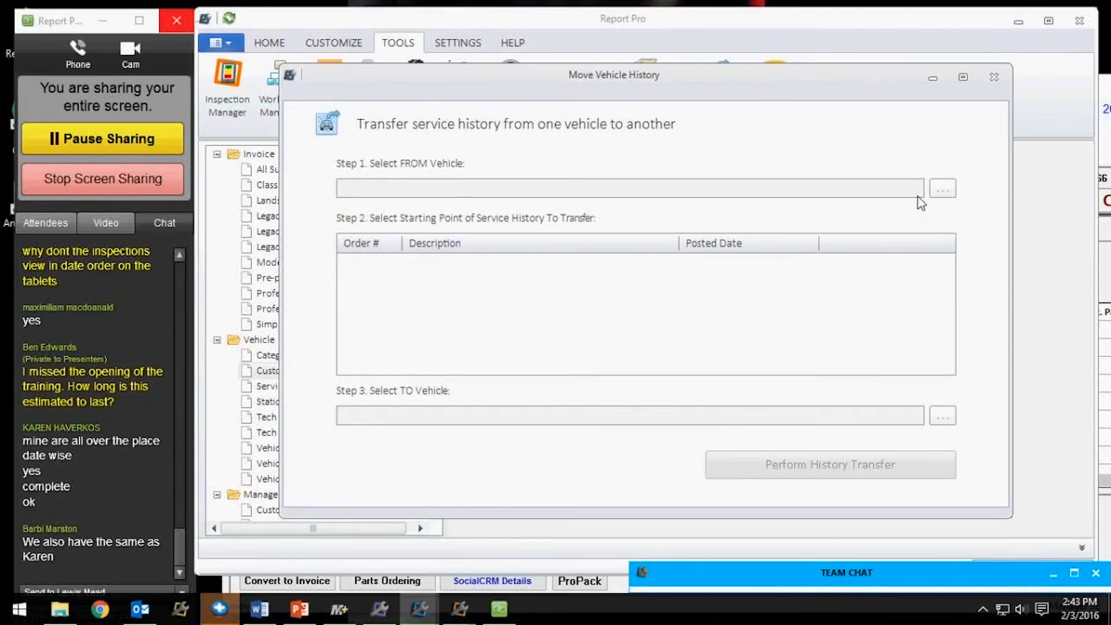
left_click(943, 188)
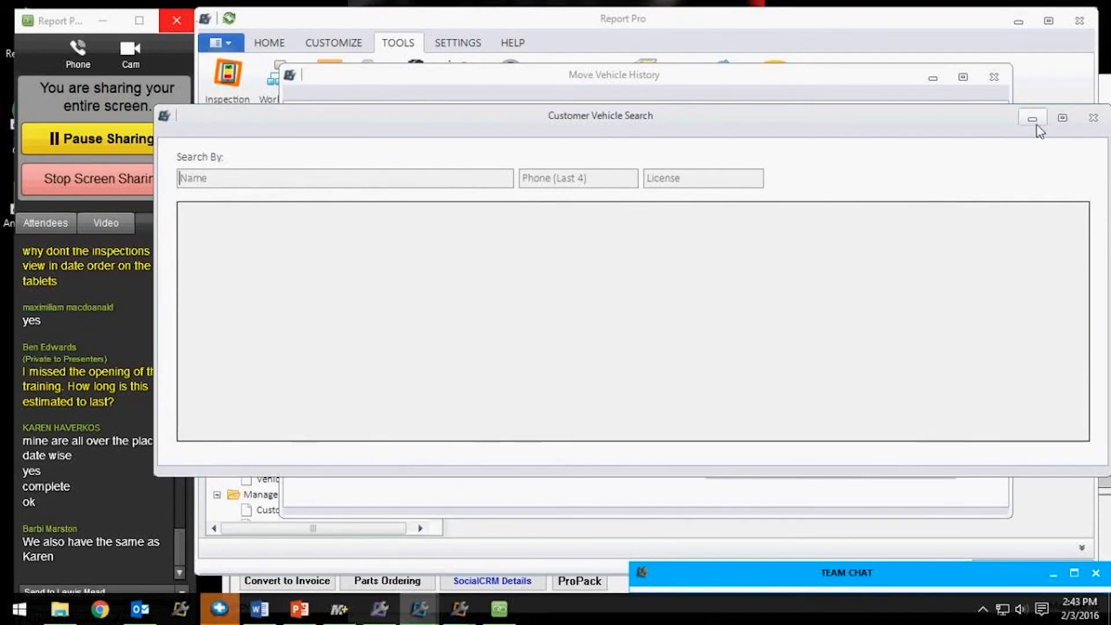
left_click(1094, 118)
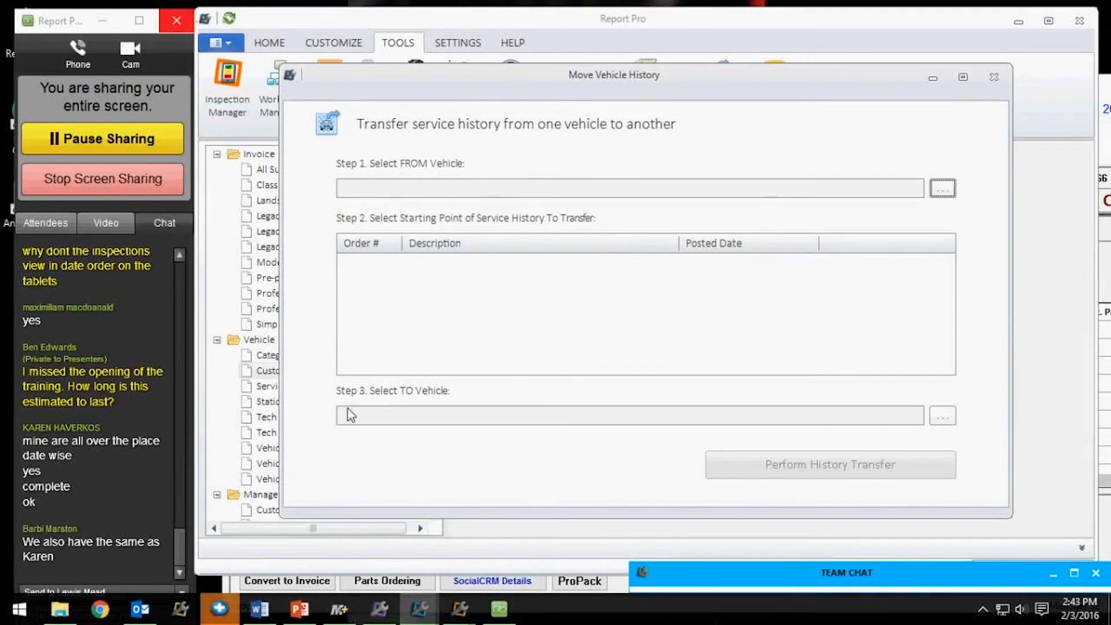
left_click(942, 423)
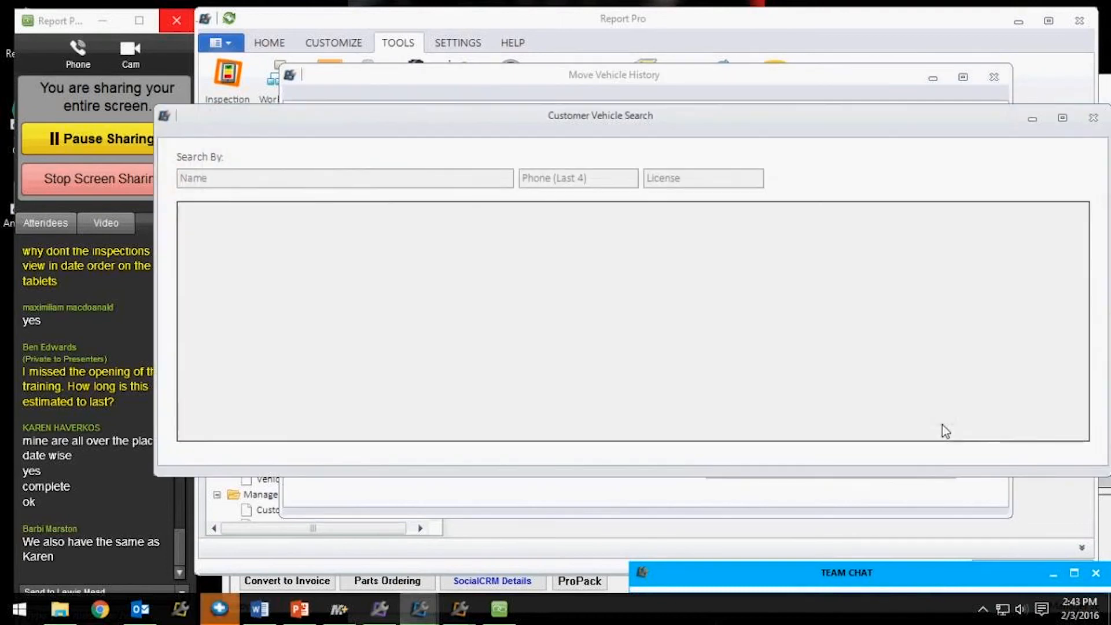
left_click(204, 182)
left_click(1093, 118)
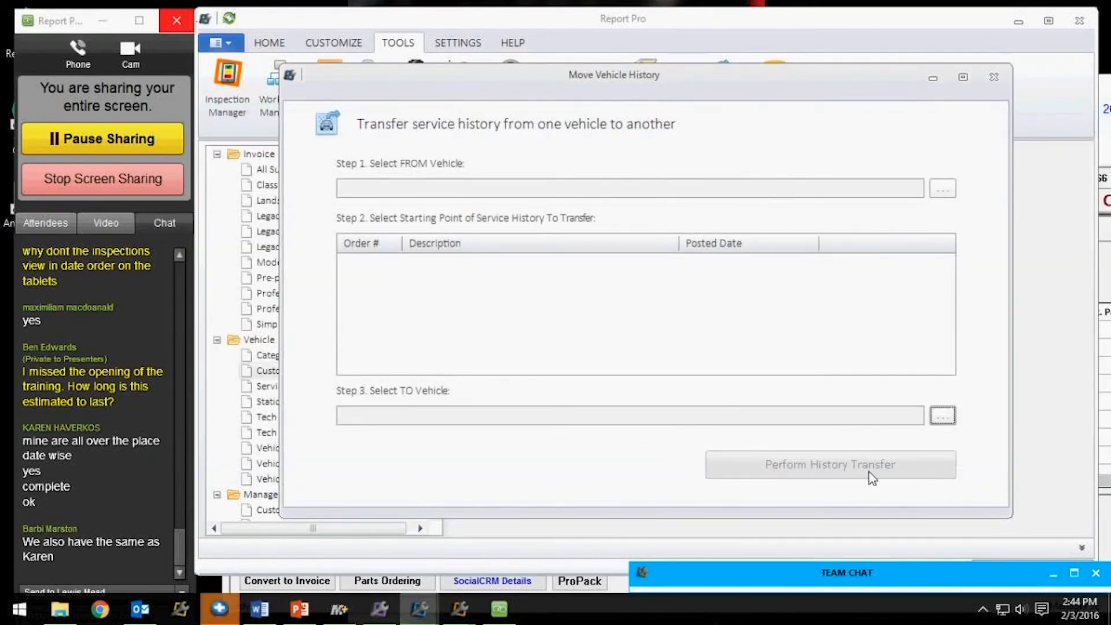
left_click(994, 77)
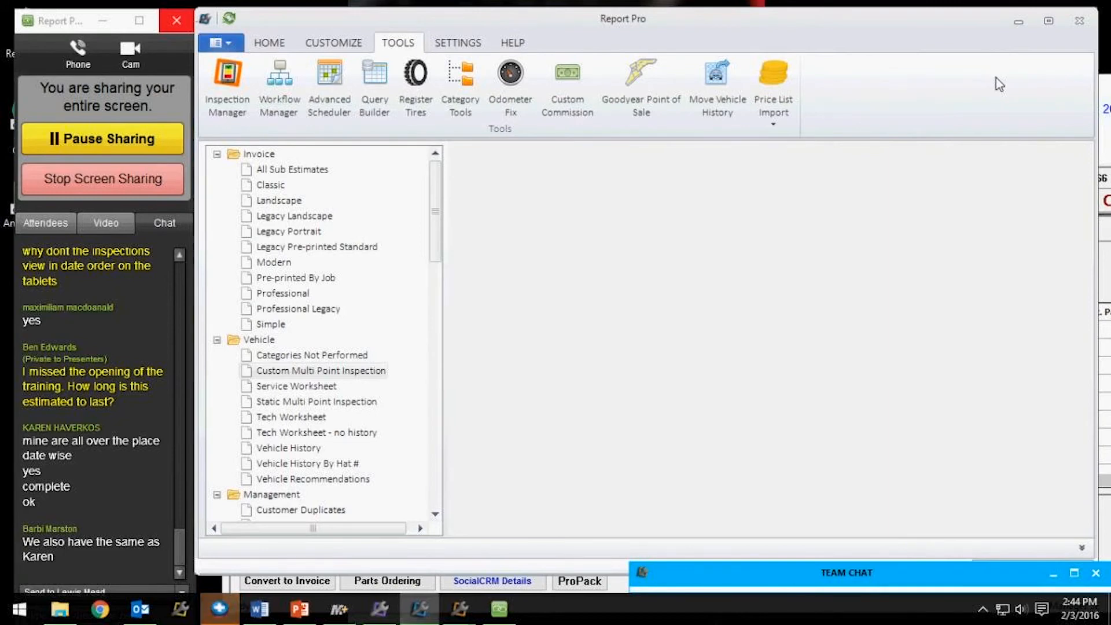
View the Price List Import options, close the utility, and shift the Report Pro window slightly up and to the right.
left_click(777, 78)
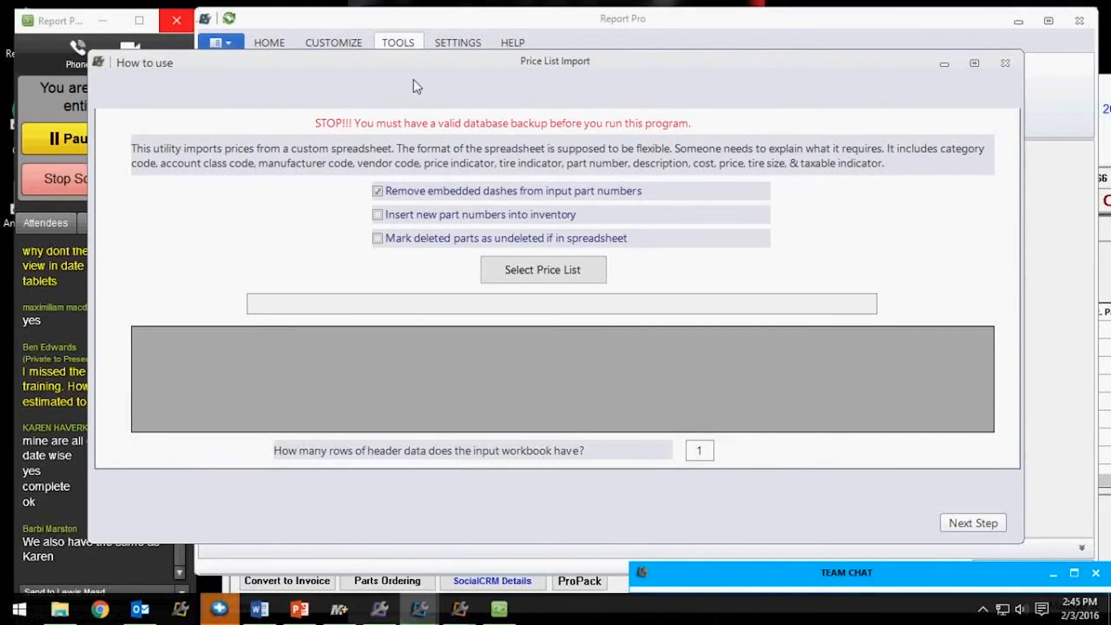
left_click(1012, 66)
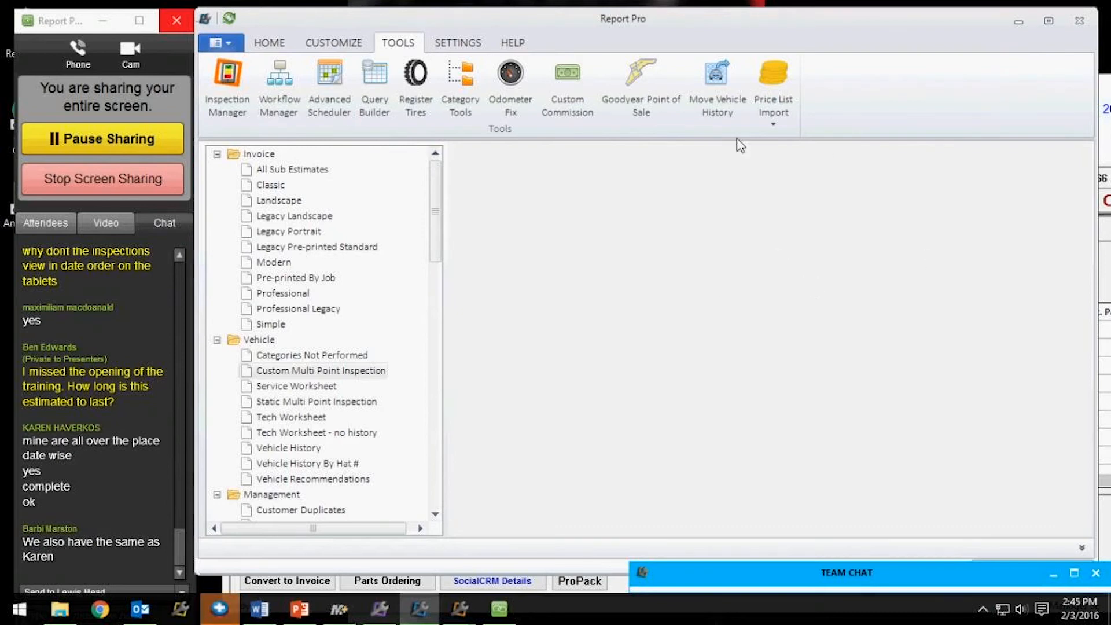
left_click_drag(569, 26, 596, 10)
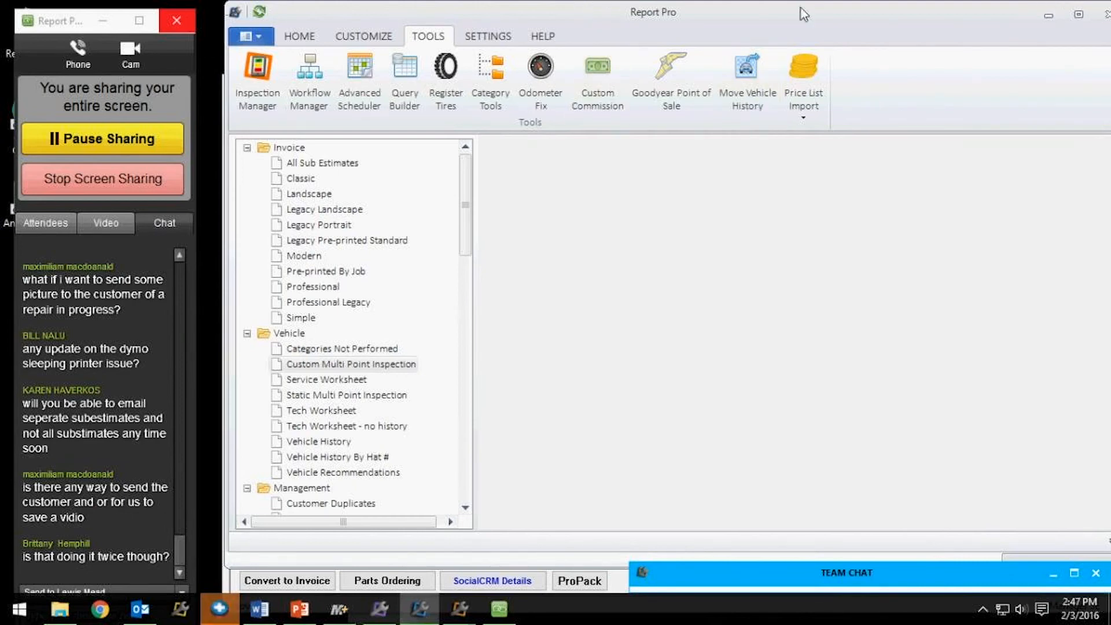
Open the All Sub Estimates invoice report and dismiss the incoming call and team chat pop-ups.
left_click(293, 37)
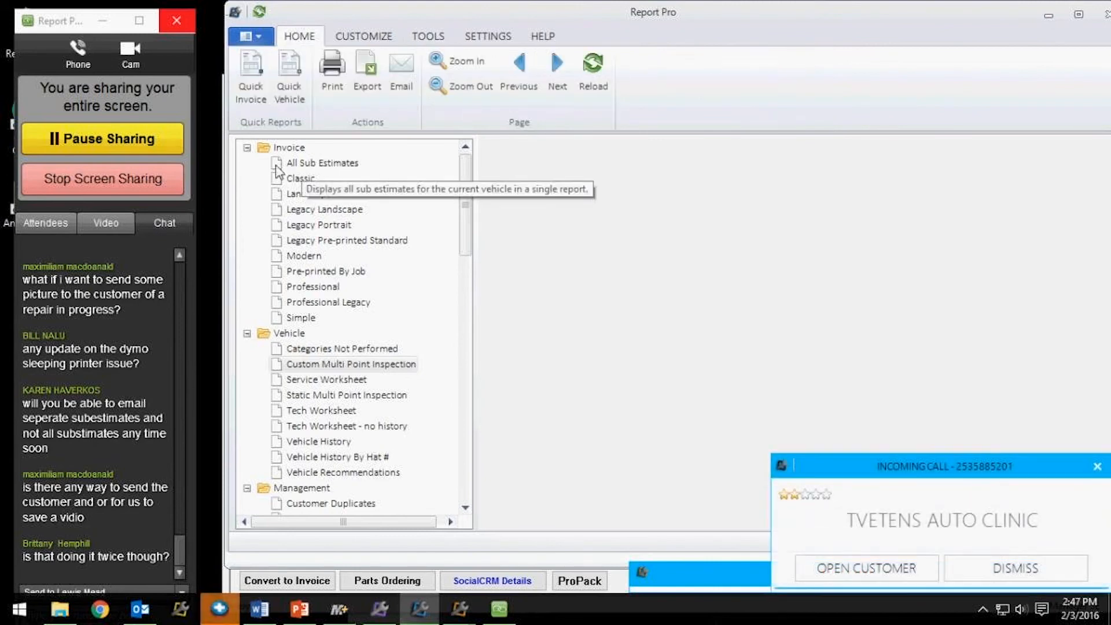
left_click(336, 164)
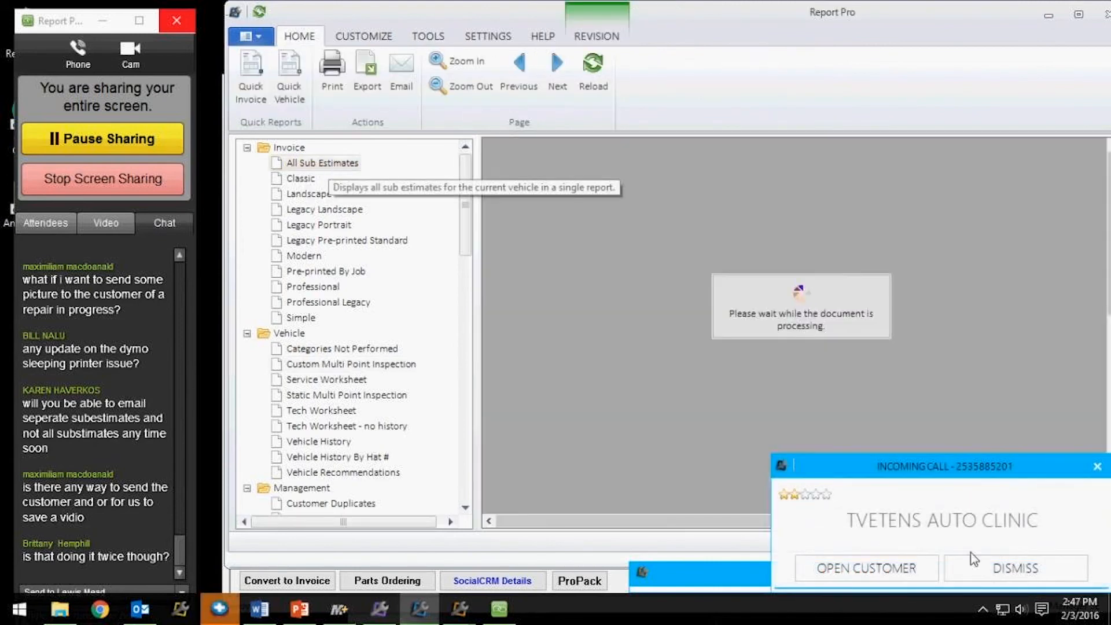
left_click(1099, 469)
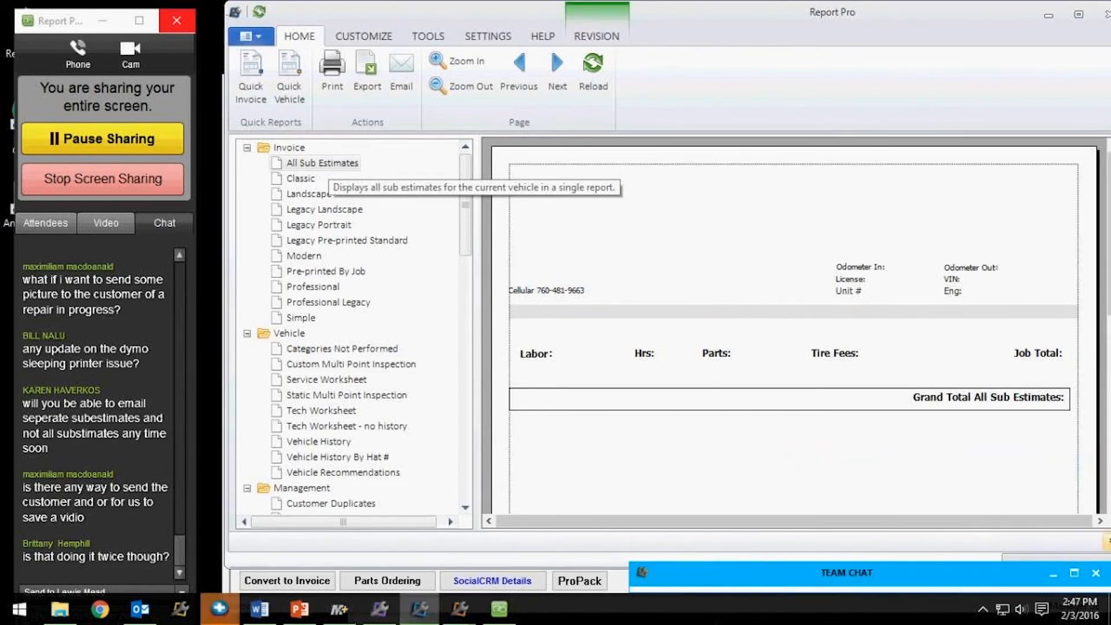
left_click(1097, 575)
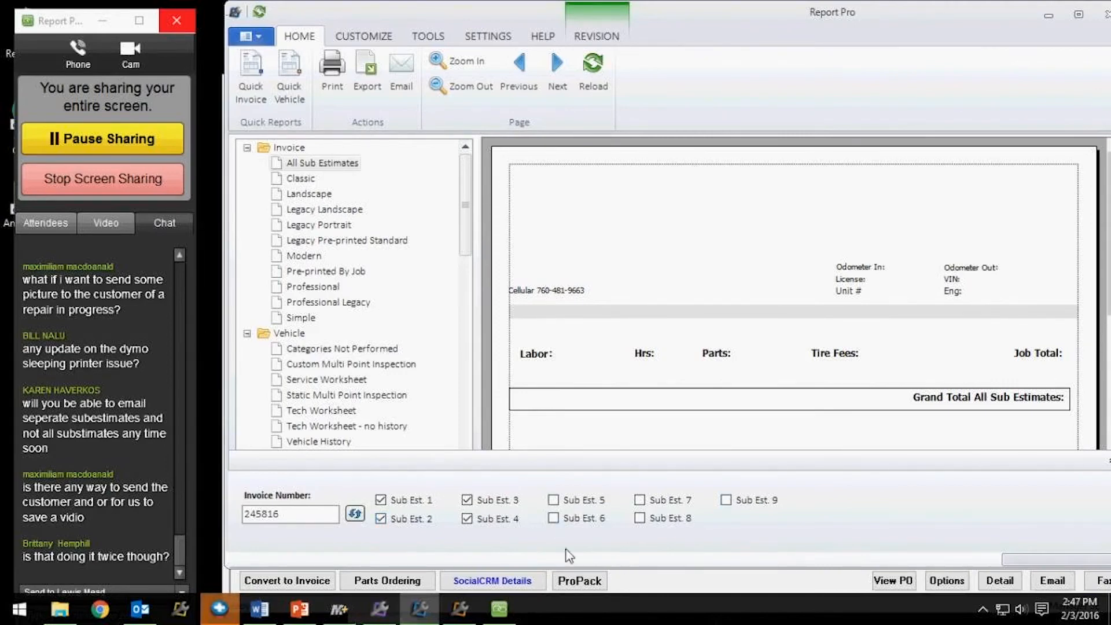
Include Sub Est. 5 and exclude Sub Est. 2 and 4 from the report selection, and dismiss the incoming call notification.
left_click(554, 501)
left_click(467, 518)
left_click(380, 519)
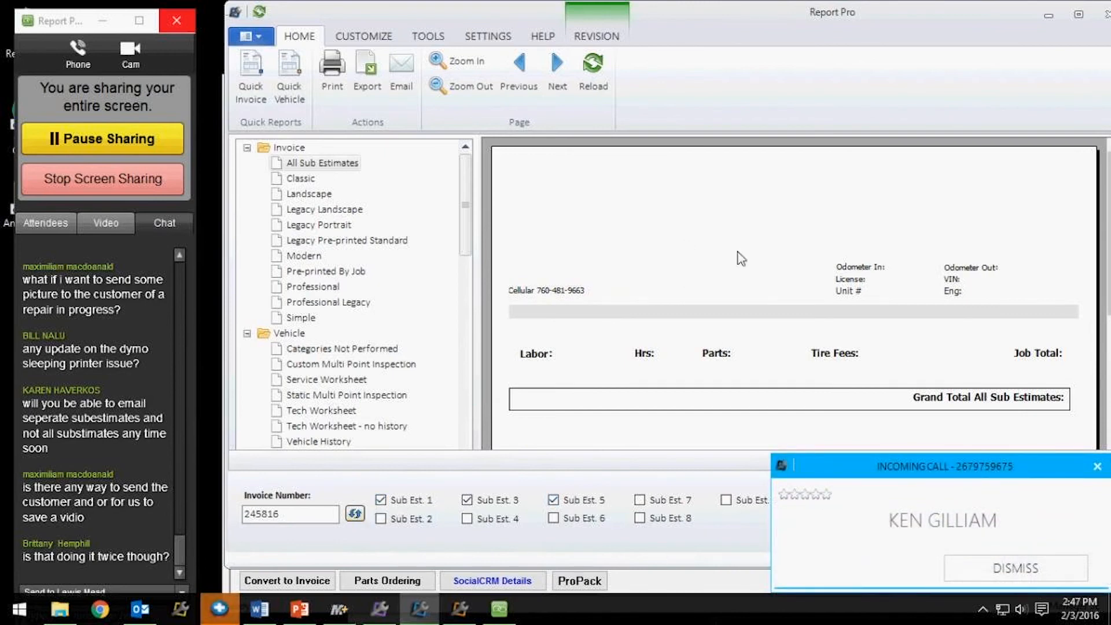
left_click(1097, 466)
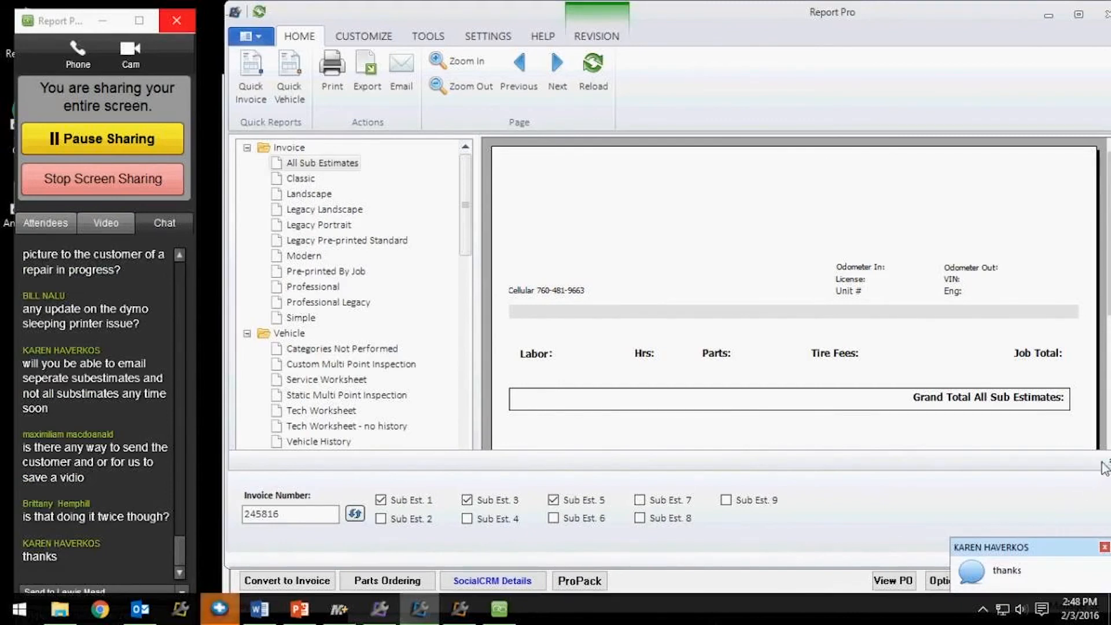
Restore the report selection by including Sub Est. 2 and 4 again and excluding Sub Est. 5.
left_click(384, 520)
left_click(470, 519)
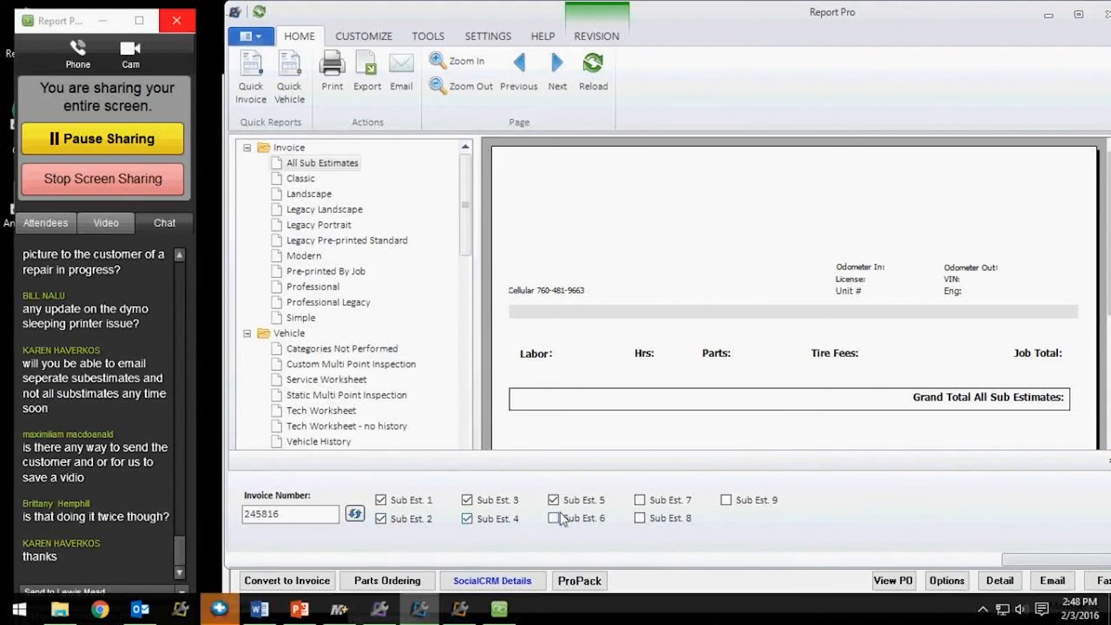
left_click(564, 501)
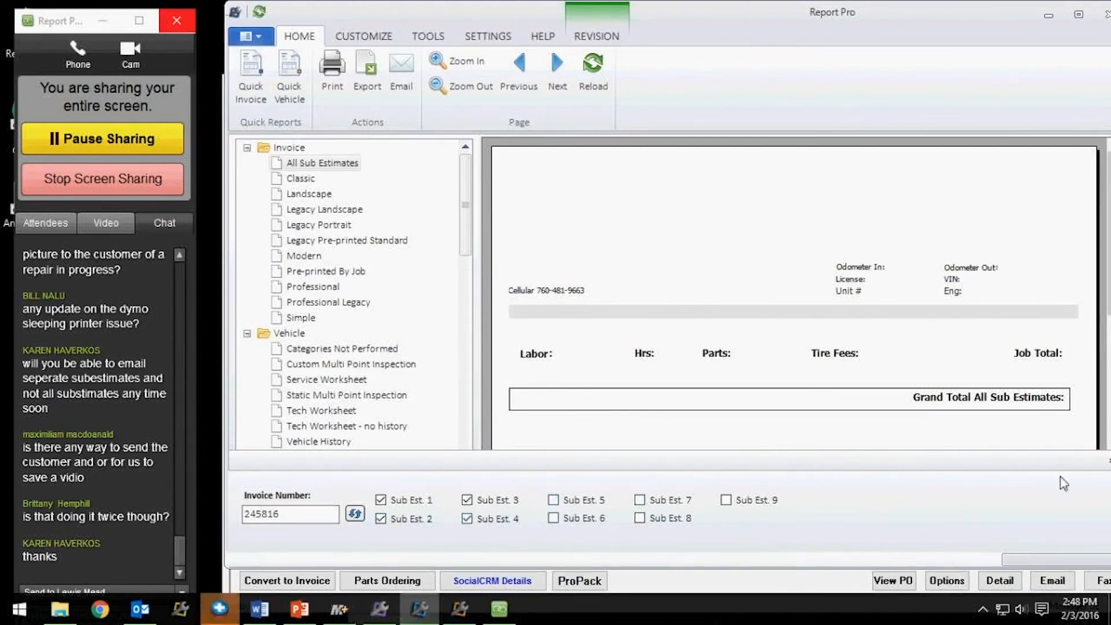
Collapse the report's sub estimate options and look back through the attendees' chat questions.
left_click(1108, 461)
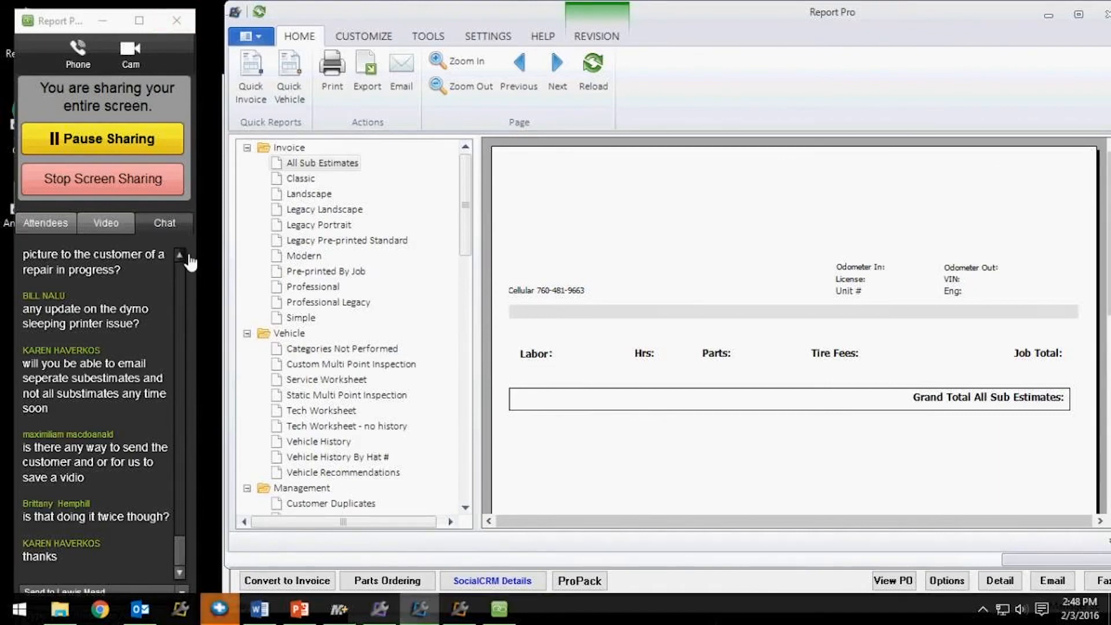
scroll(187, 264, "up", 1)
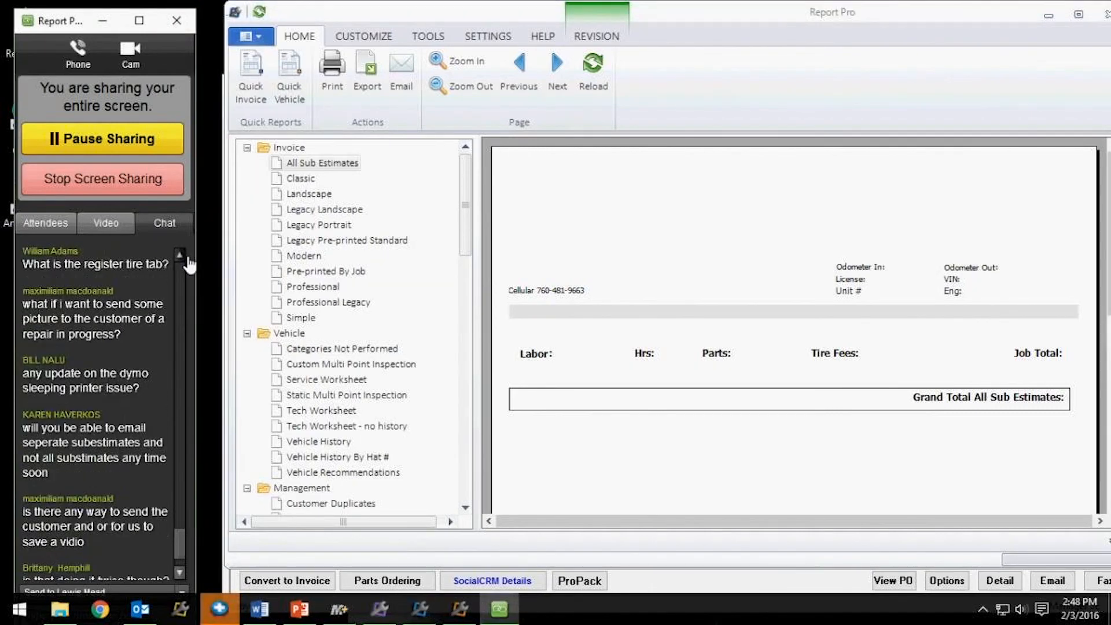
scroll(189, 264, "up", 2)
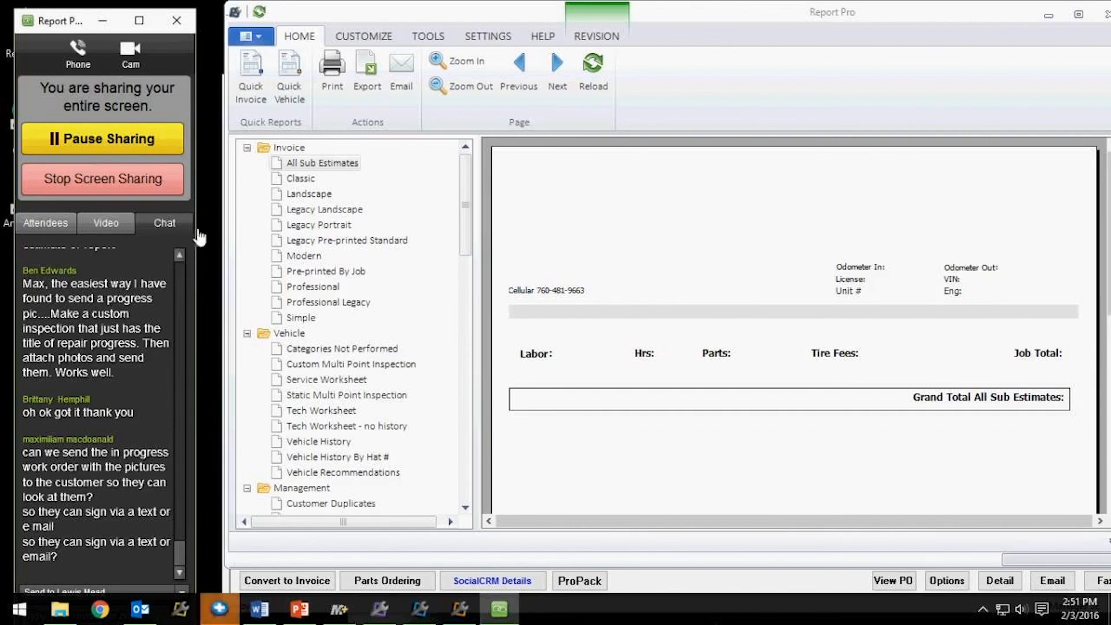
Open the Quick Check List inspection from the Inspection Manager and view its sharing options without choosing one.
left_click(429, 36)
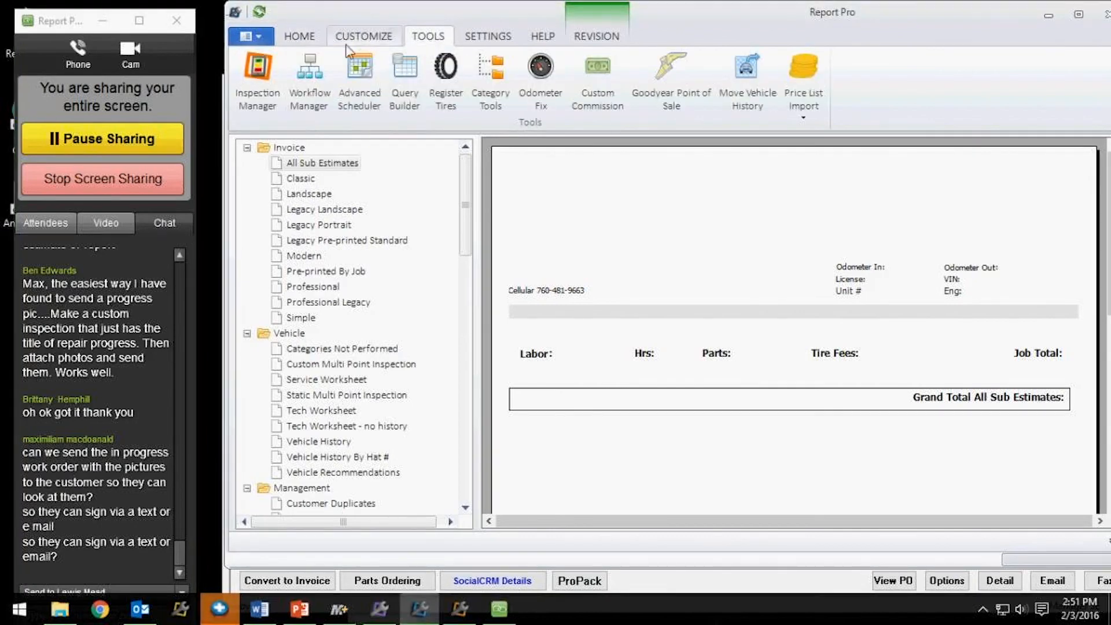
left_click(266, 75)
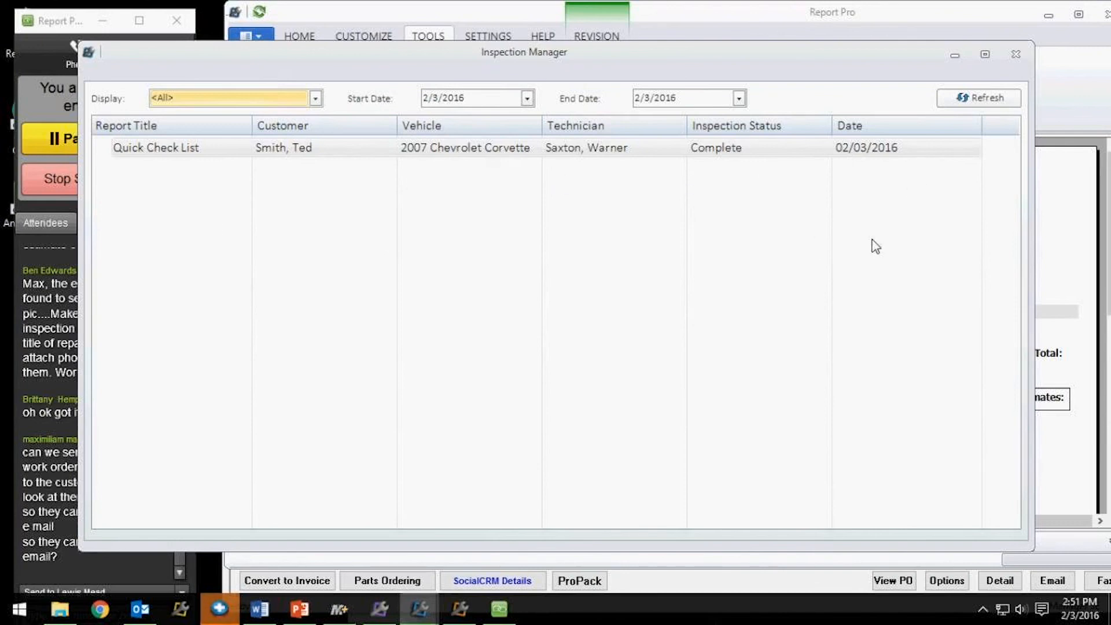
left_click_drag(617, 53, 641, 33)
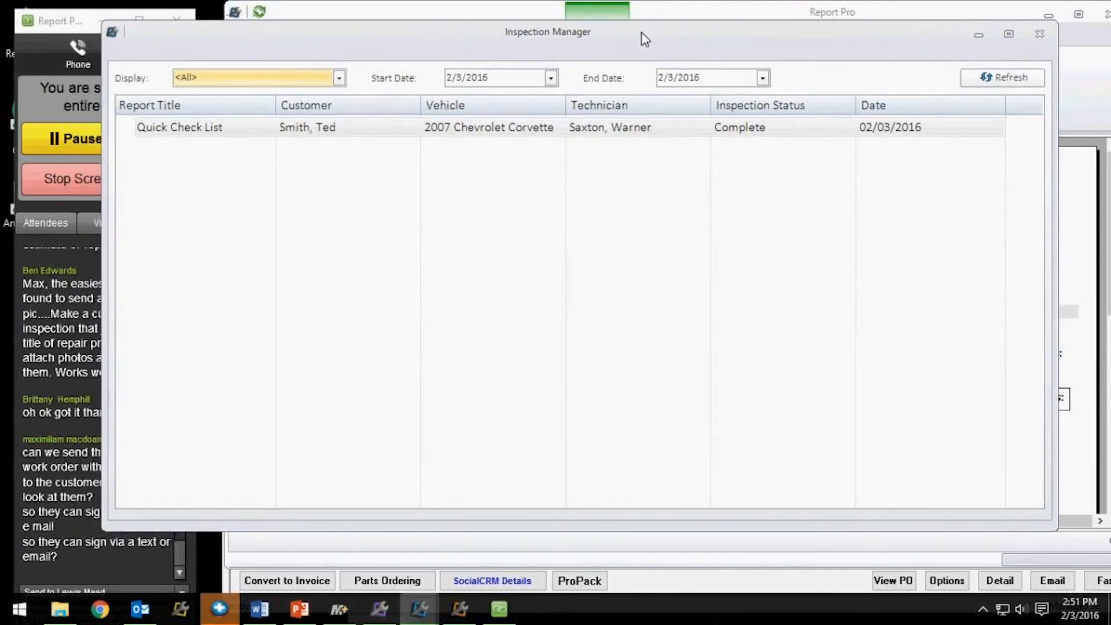
left_click(258, 133)
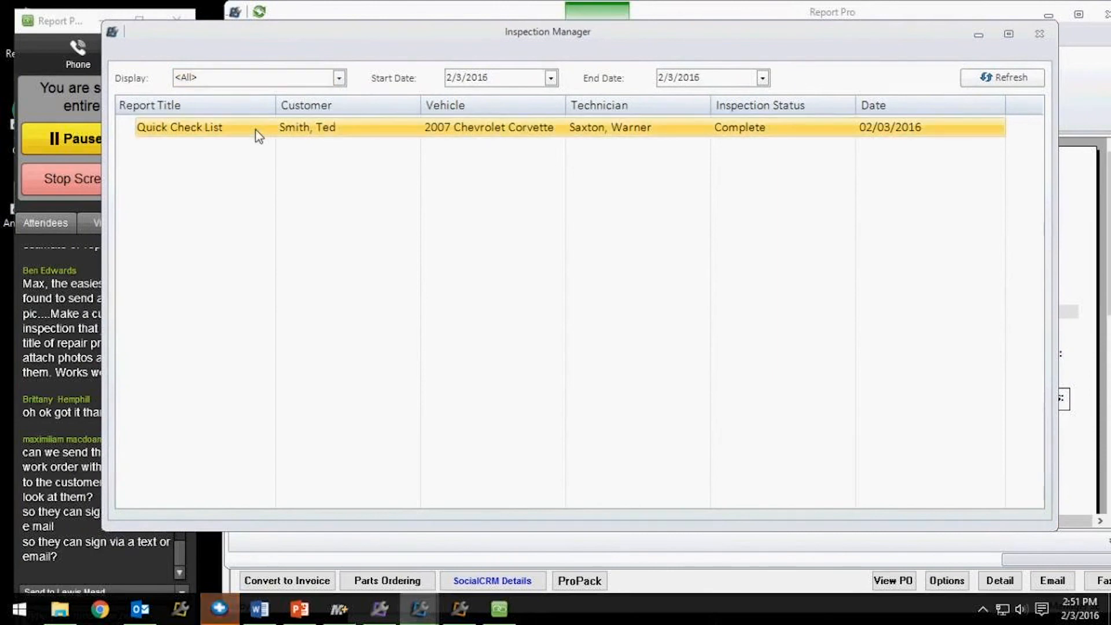
double_click(257, 133)
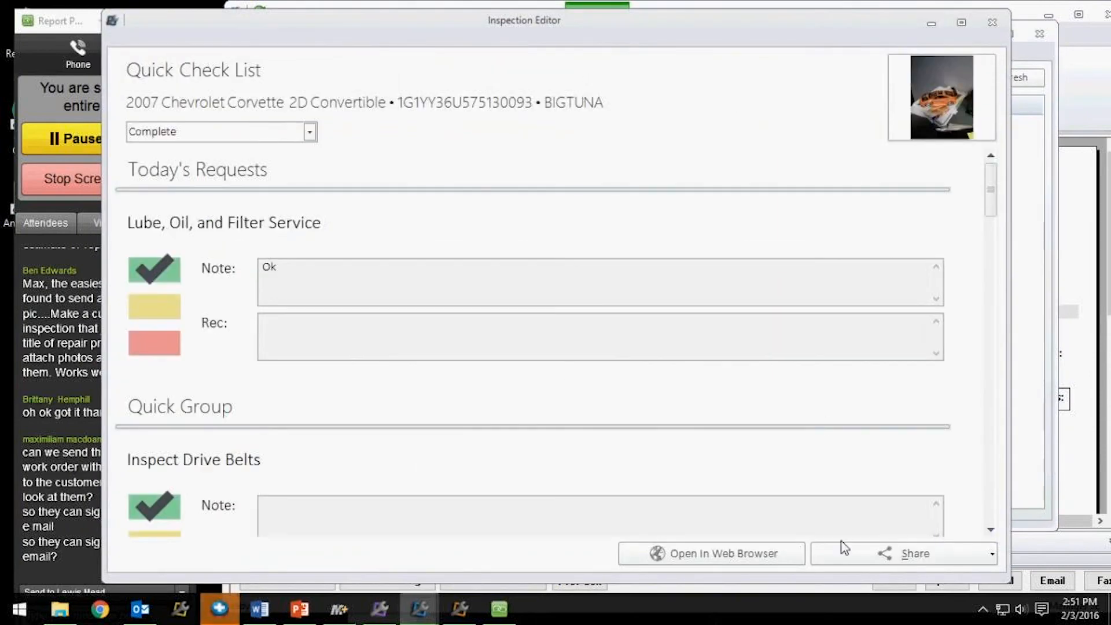
left_click(934, 555)
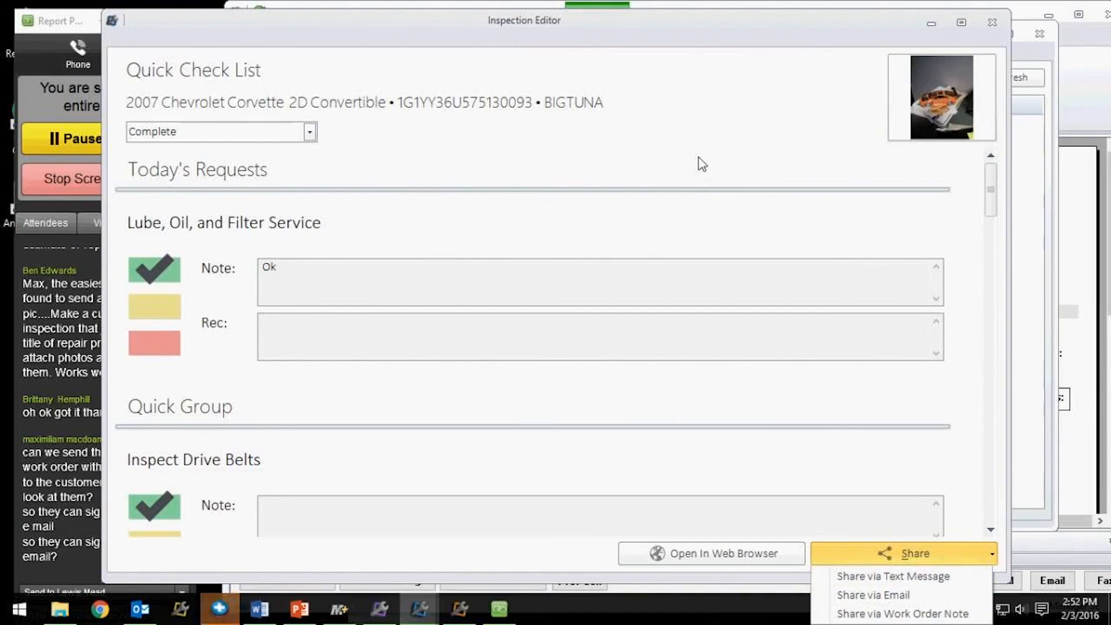
left_click(834, 112)
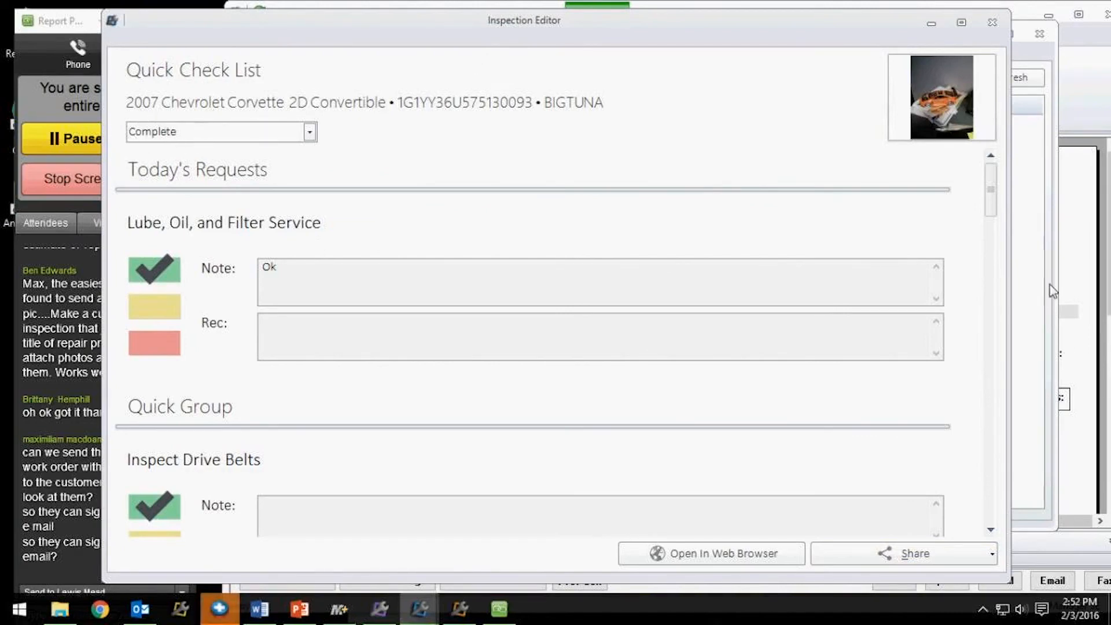
Look through the Quick Check List items down to Inspect Front Suspension, and close the inspection and the Inspection Manager.
scroll(992, 197, "down", 1)
left_click_drag(992, 196, 992, 318)
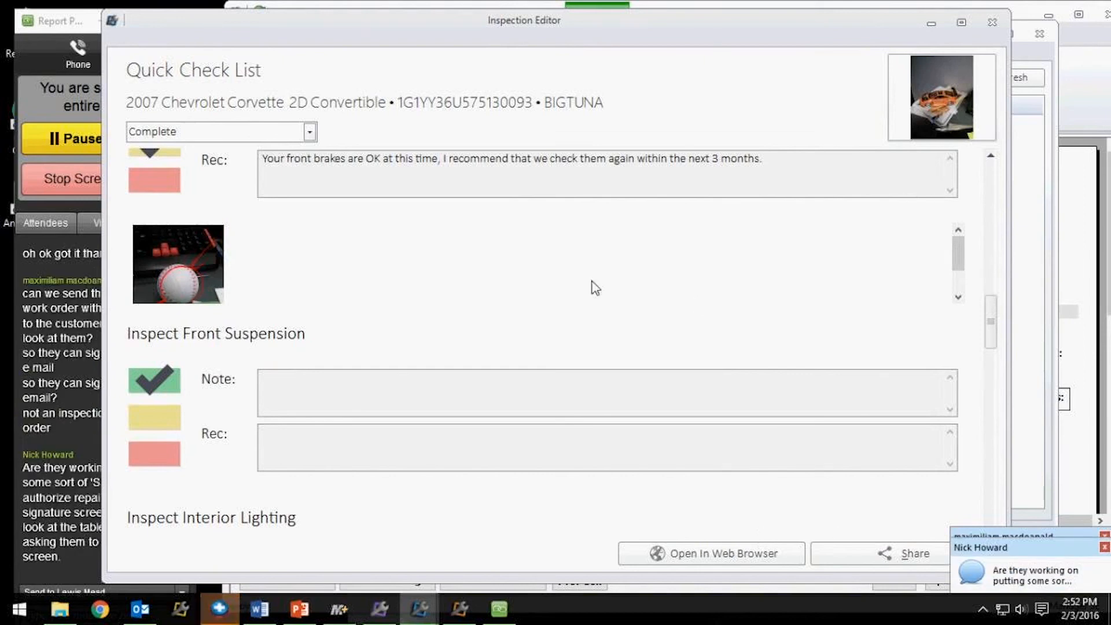
left_click_drag(730, 17, 811, 19)
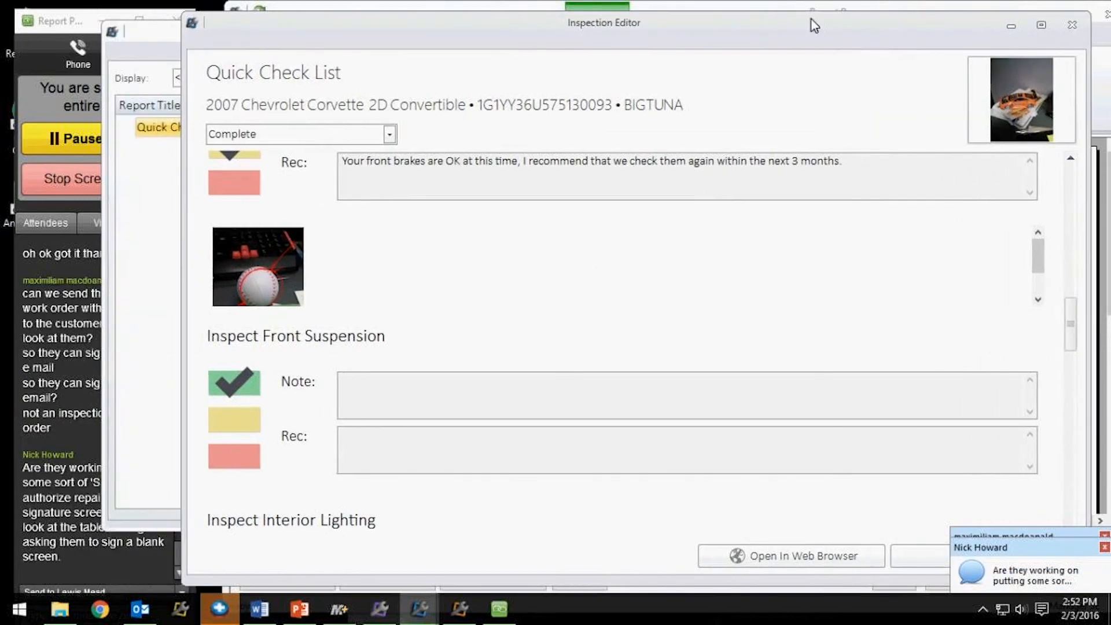
left_click(1073, 27)
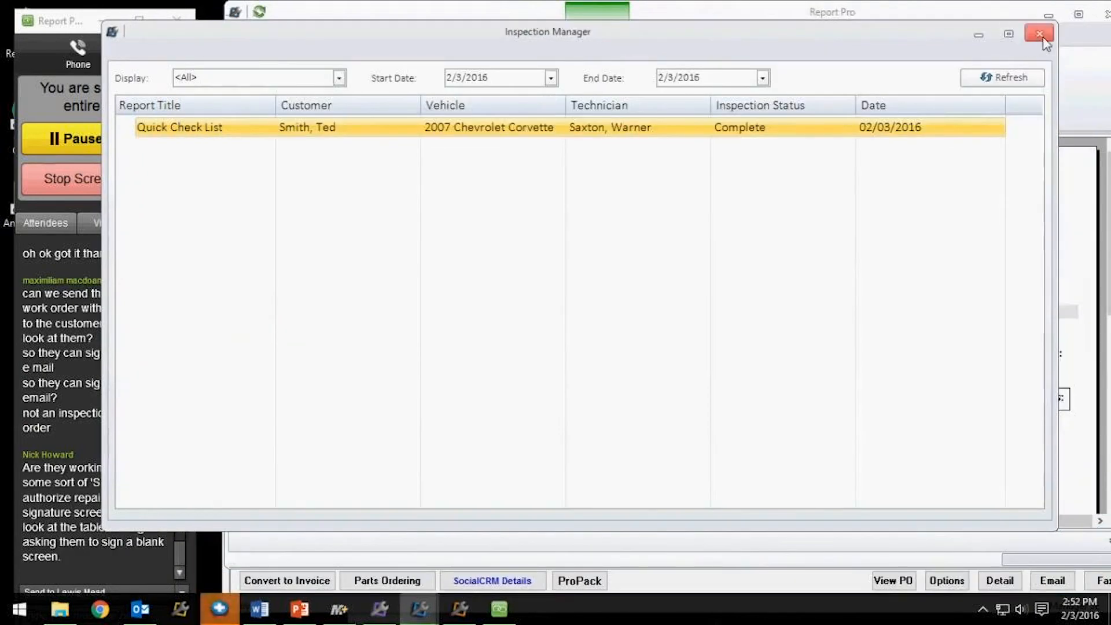
left_click(978, 36)
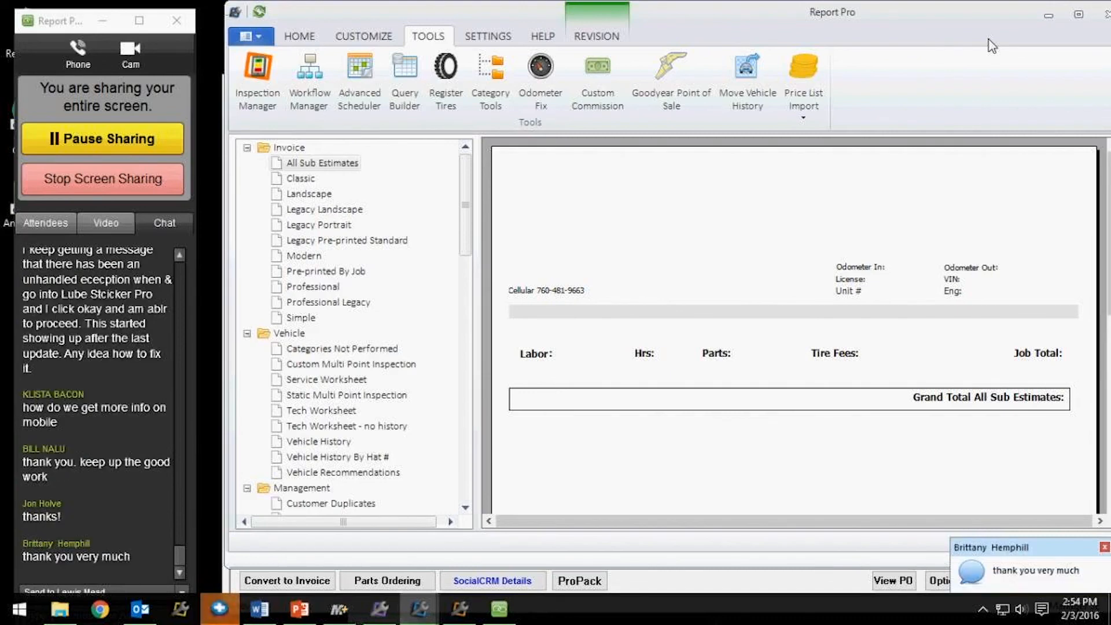
Display the available help resources and the report request option.
left_click(541, 41)
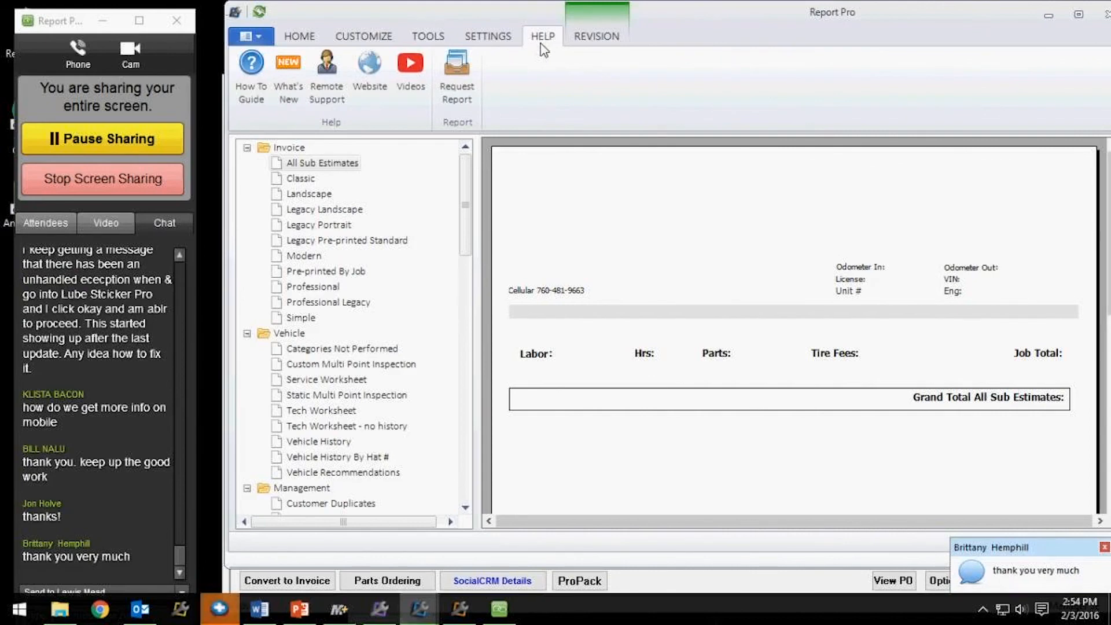